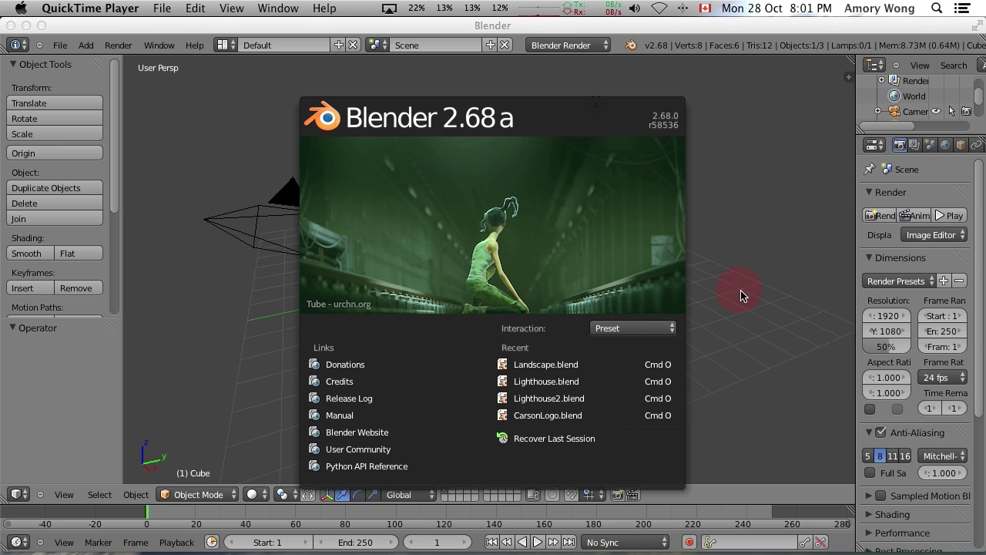
# - Dismiss the Blender splash screen and bring up the File menu
pyautogui.click(744, 295)
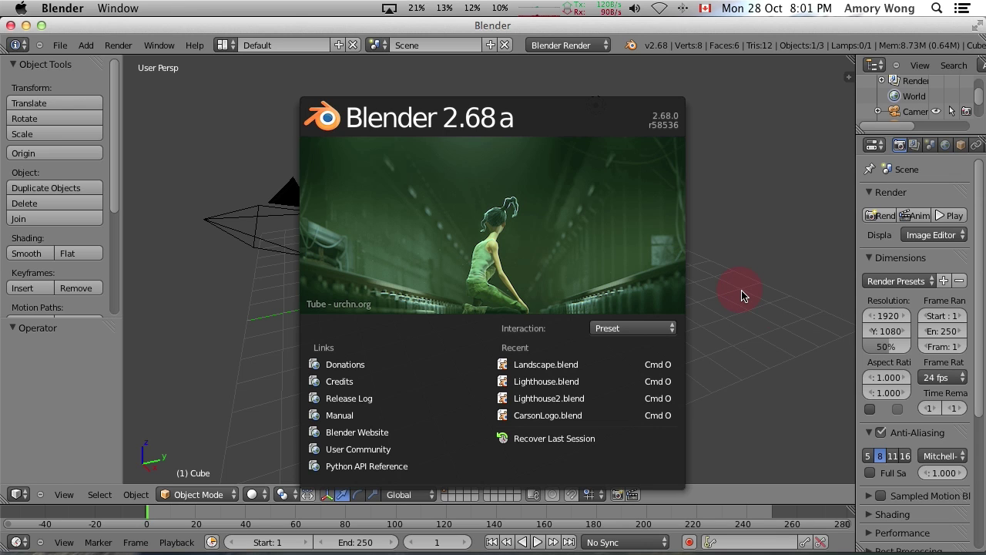
pyautogui.click(744, 295)
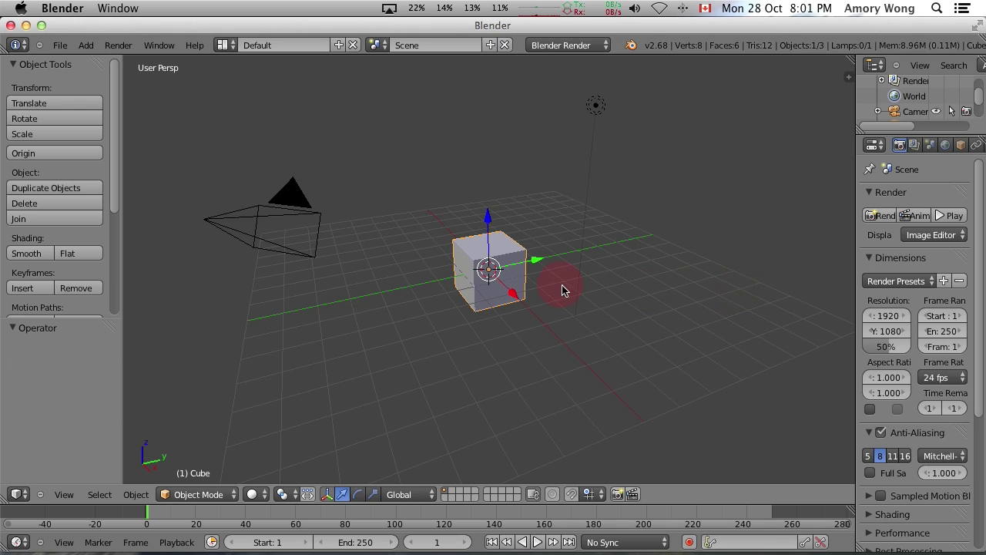
pyautogui.click(60, 44)
# - Open Landscape.blend from the ICTP 11 folder and widen the Outliner/Properties area
pyautogui.click(66, 72)
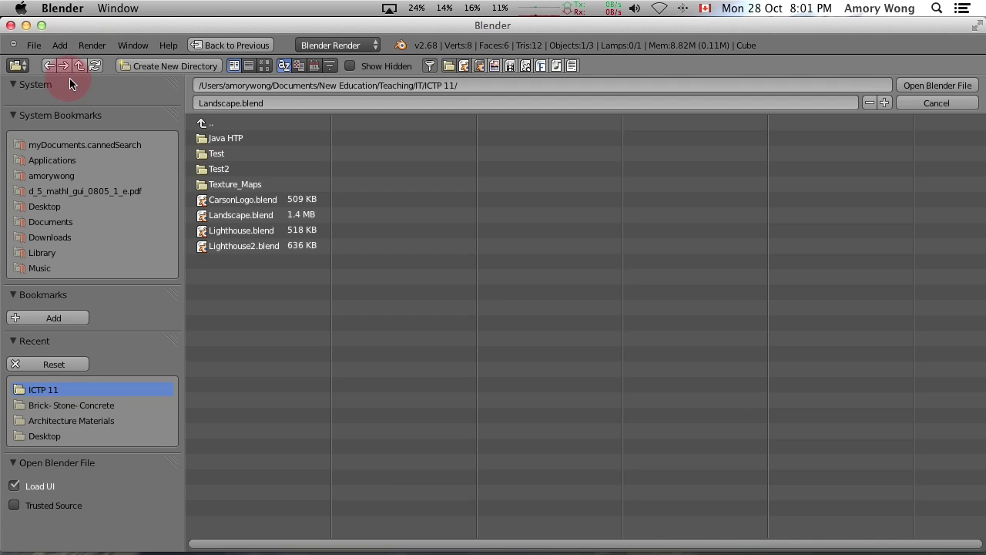
pyautogui.click(201, 218)
pyautogui.doubleClick(200, 219)
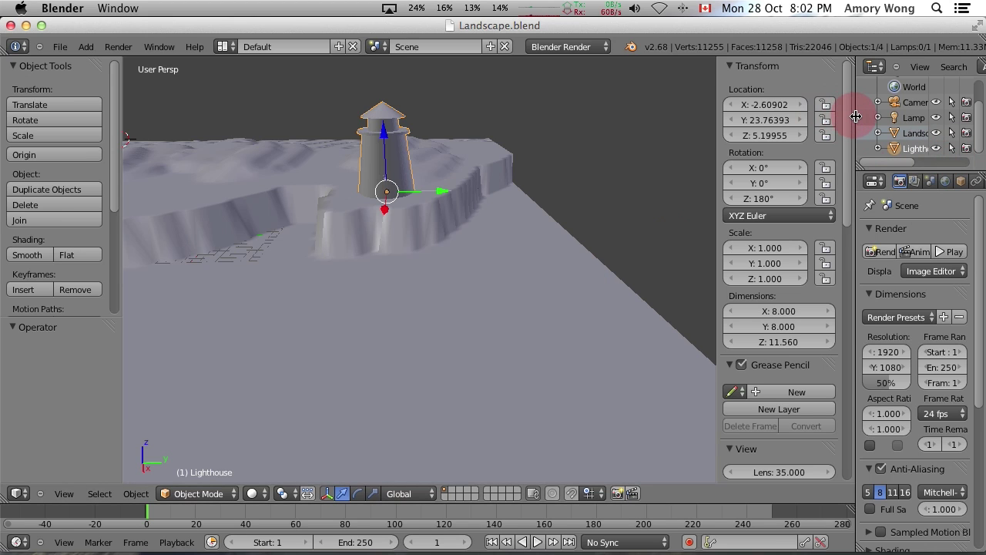
pyautogui.moveTo(856, 116); pyautogui.dragTo(770, 121)
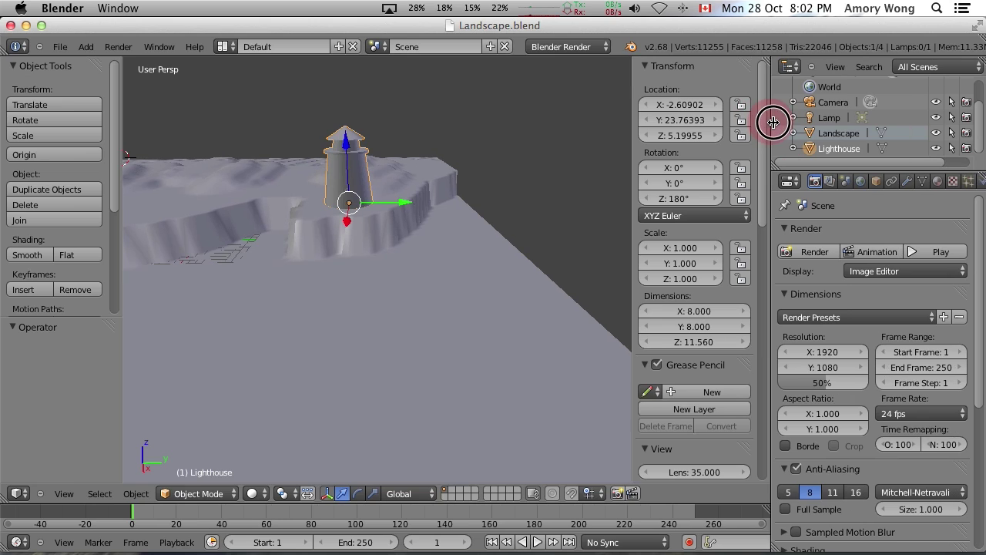
# - Give Landscape a new green material with diffuse intensity 0.479 and specular intensity 0
pyautogui.click(838, 134)
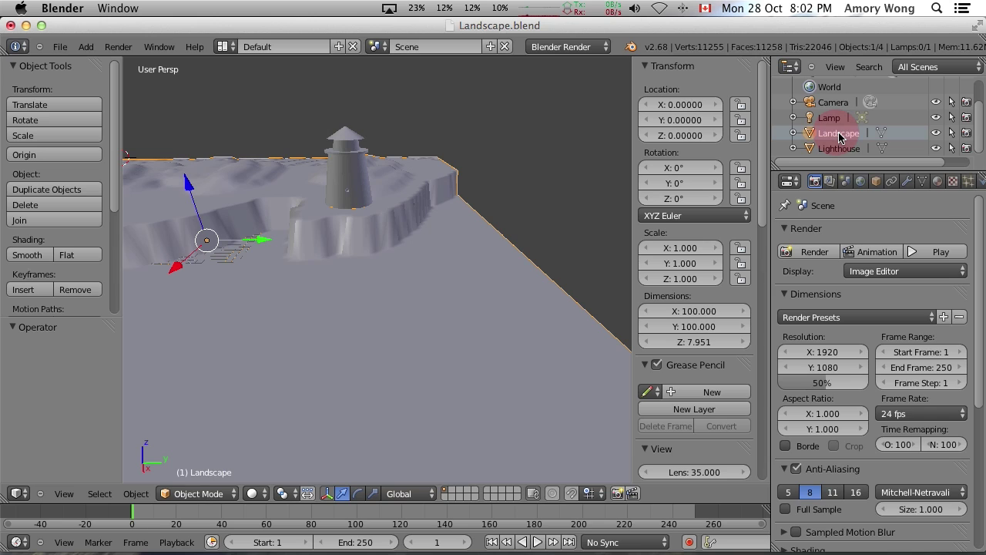
pyautogui.click(937, 182)
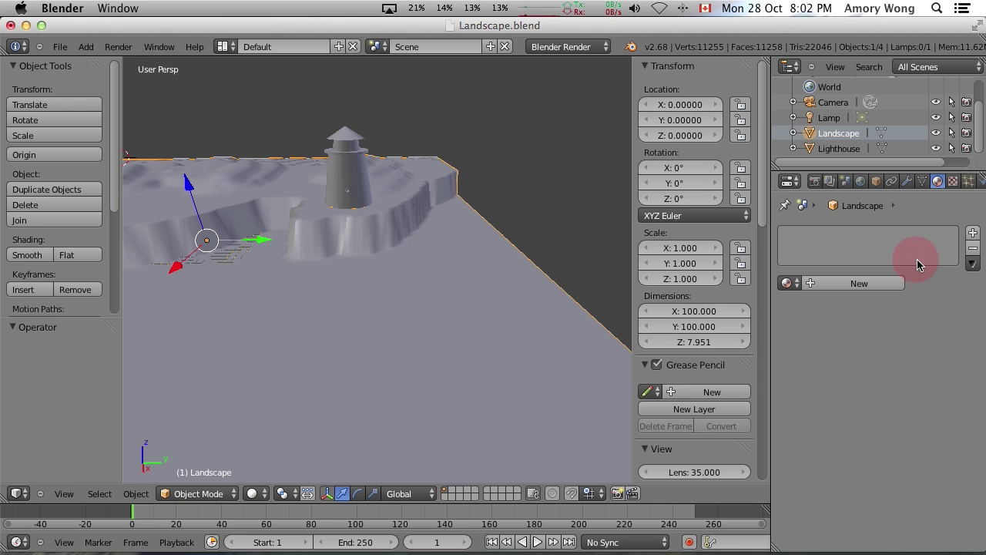
pyautogui.click(845, 283)
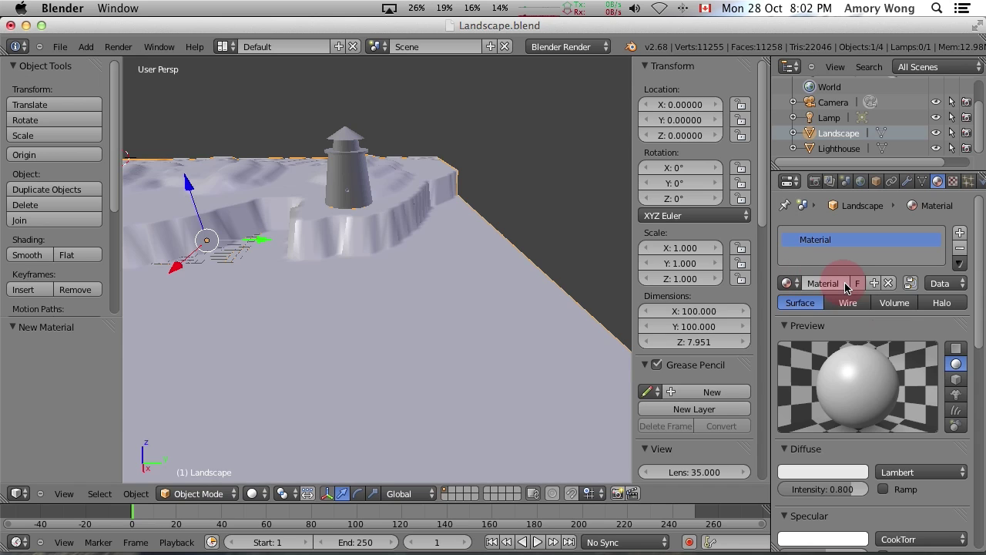
pyautogui.moveTo(977, 340); pyautogui.dragTo(976, 398)
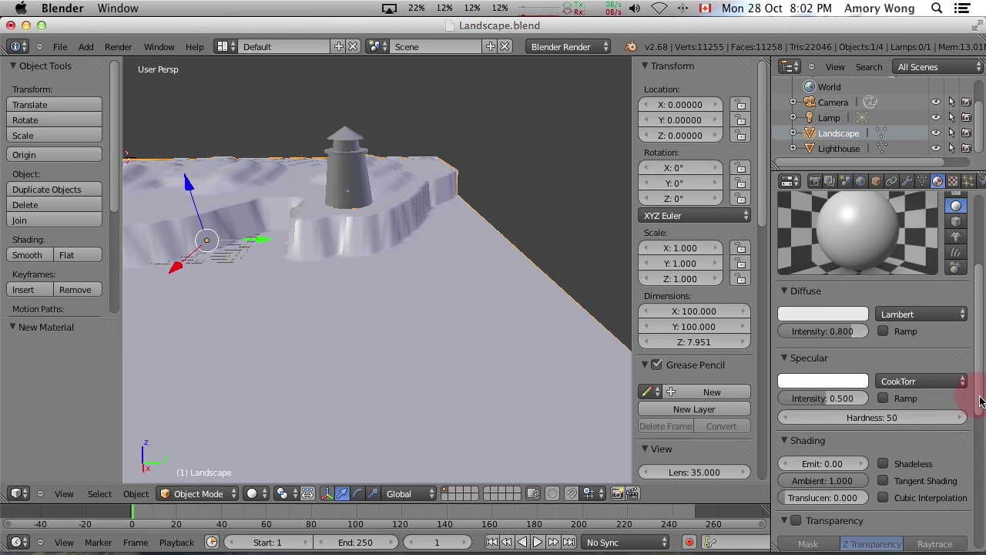
pyautogui.click(805, 314)
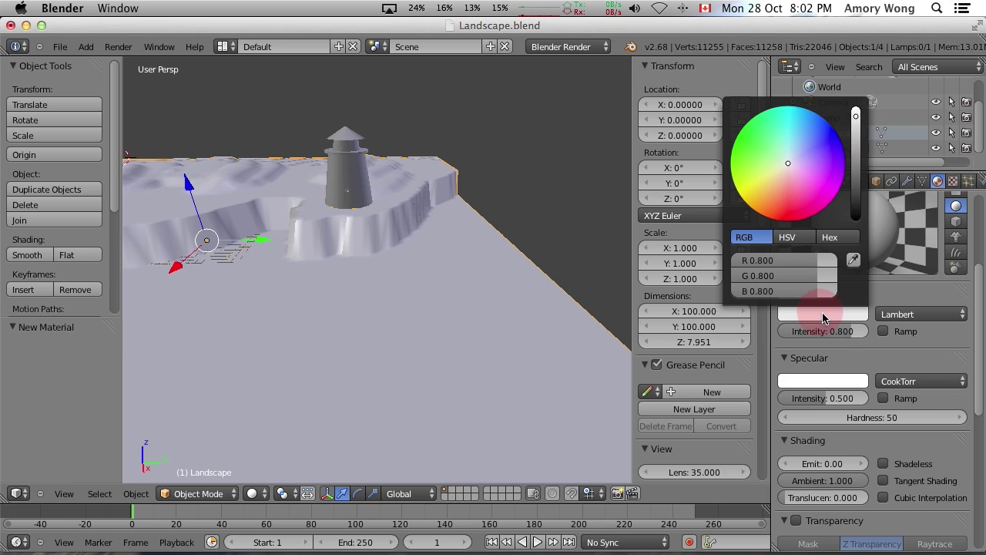
pyautogui.click(746, 141)
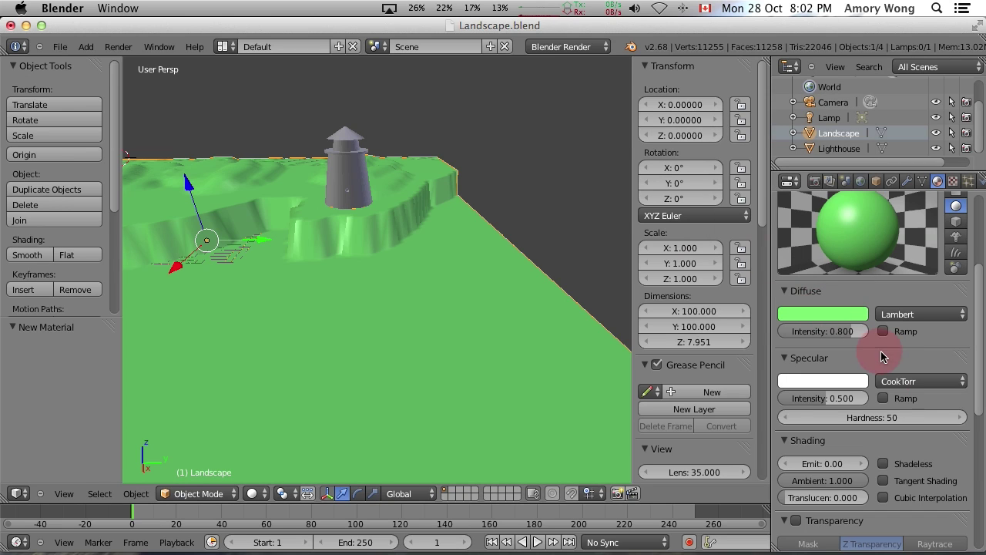
pyautogui.moveTo(839, 331); pyautogui.dragTo(822, 333)
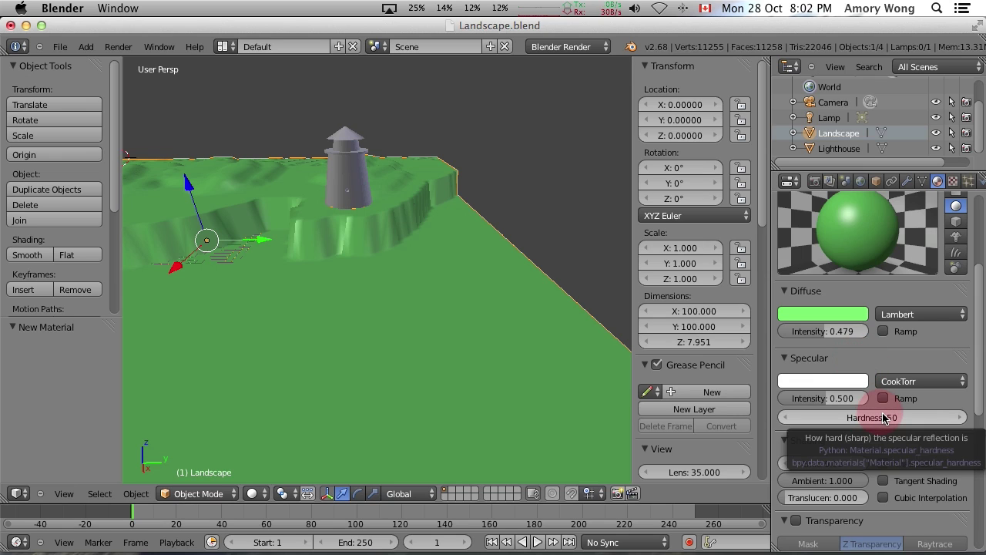
pyautogui.moveTo(823, 402); pyautogui.dragTo(759, 399)
pyautogui.press('a')
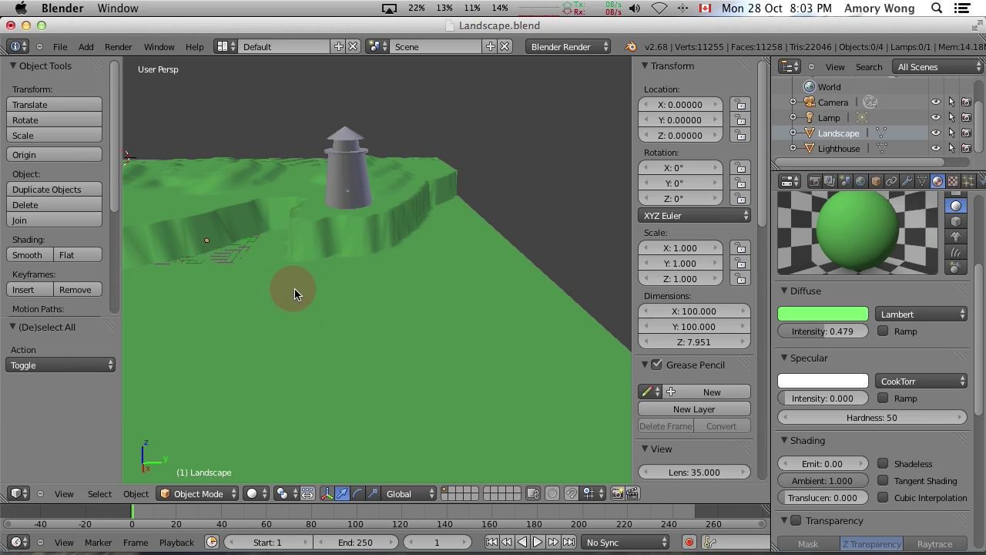
# - Add a mesh plane at location 0, 0, 0.5
pyautogui.hotkey('shift', 'a')
pyautogui.moveTo(271, 299)
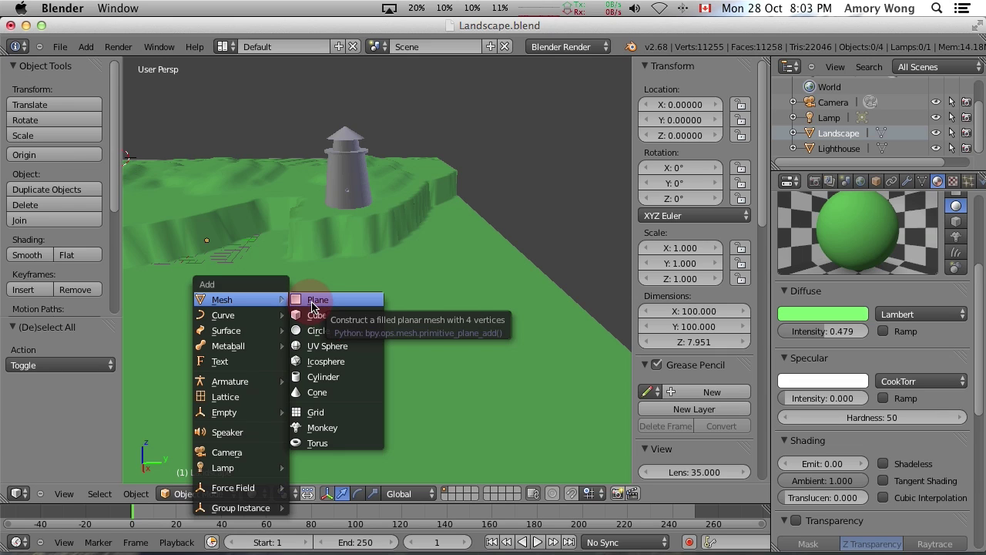
pyautogui.click(312, 301)
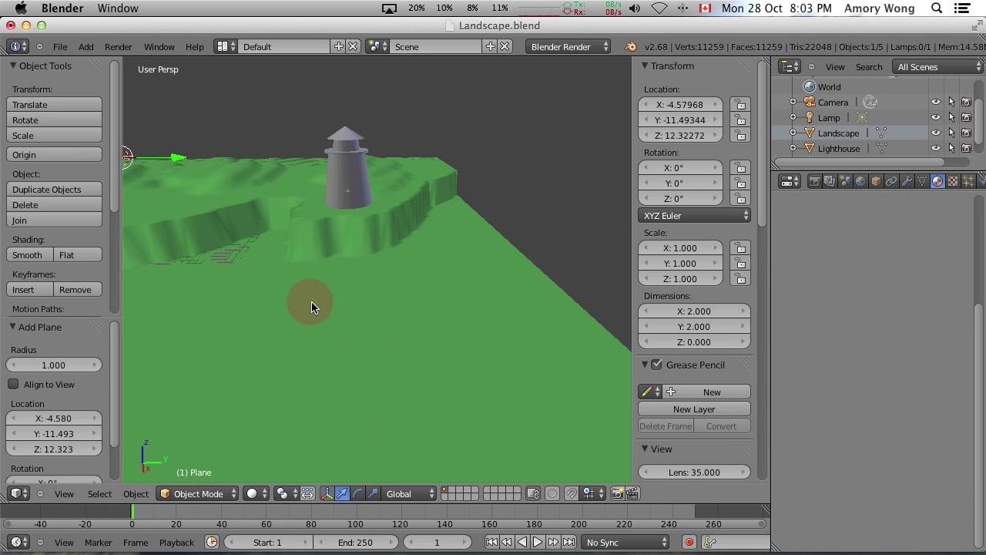
pyautogui.click(684, 104)
pyautogui.write('0')
pyautogui.press('Tab')
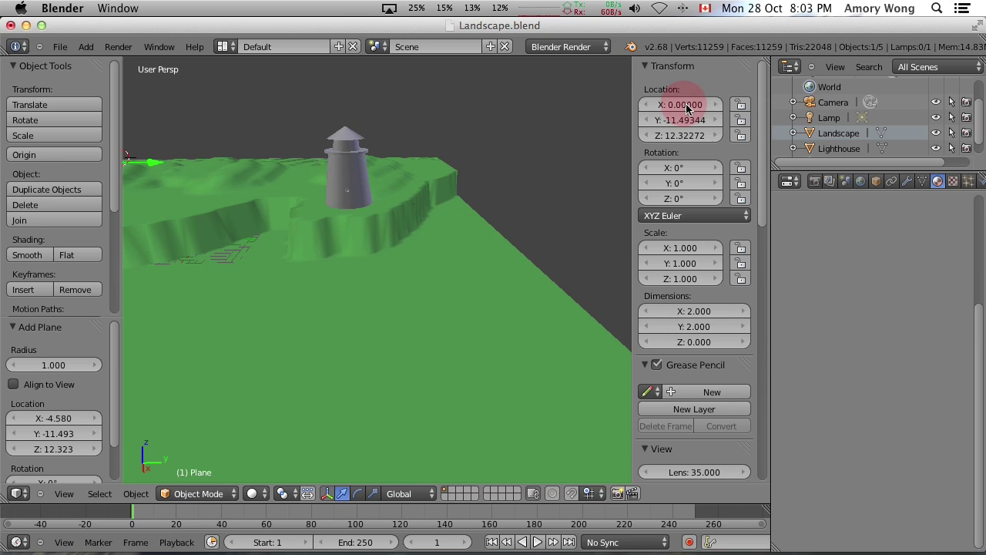
pyautogui.write('0')
pyautogui.click(682, 152)
pyautogui.click(685, 135)
pyautogui.press('BackSpace')
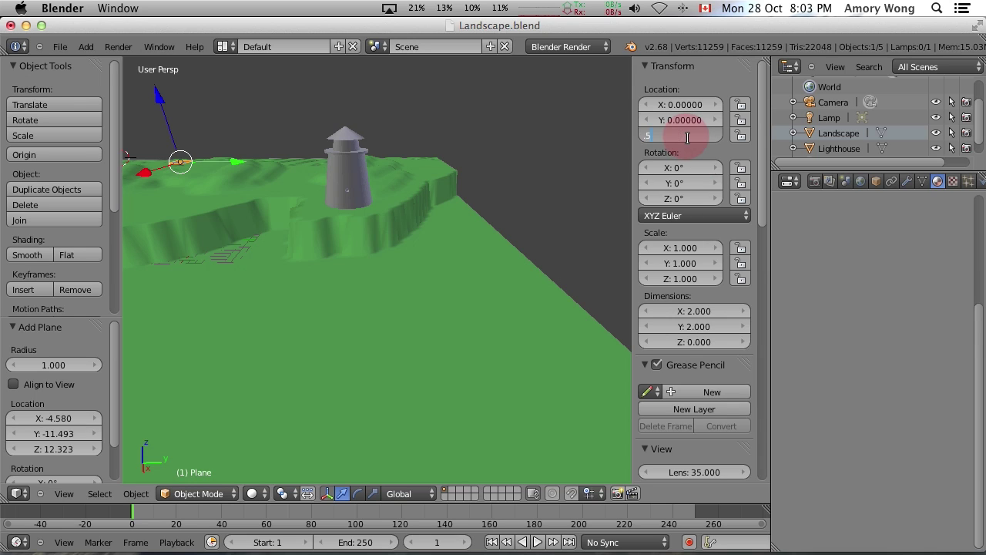
pyautogui.click(686, 149)
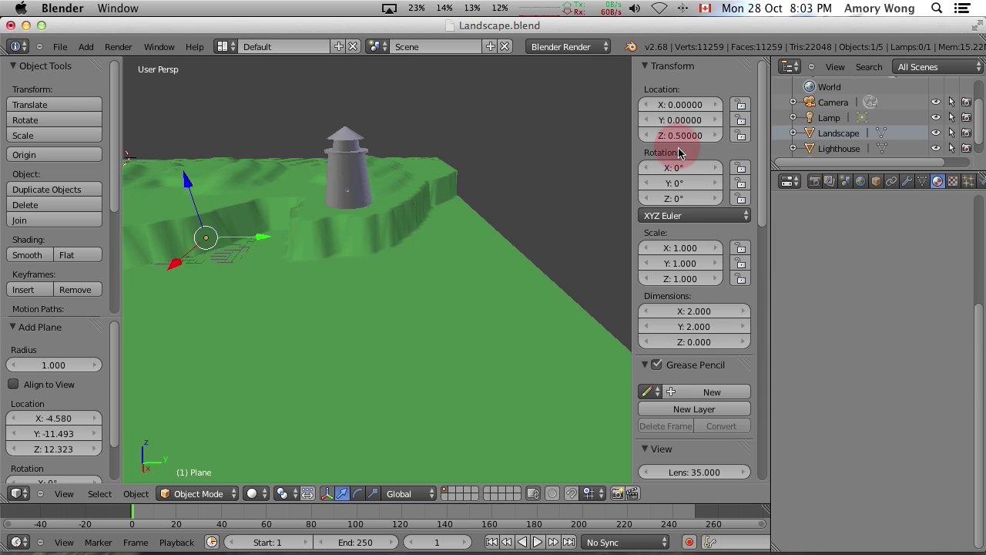
# - Scale the plane to 50 on X, Y and Z
pyautogui.click(694, 248)
pyautogui.write('50')
pyautogui.press('Return')
pyautogui.click(682, 264)
pyautogui.write('50')
pyautogui.press('Return')
pyautogui.click(684, 279)
pyautogui.write('50')
pyautogui.press('Return')
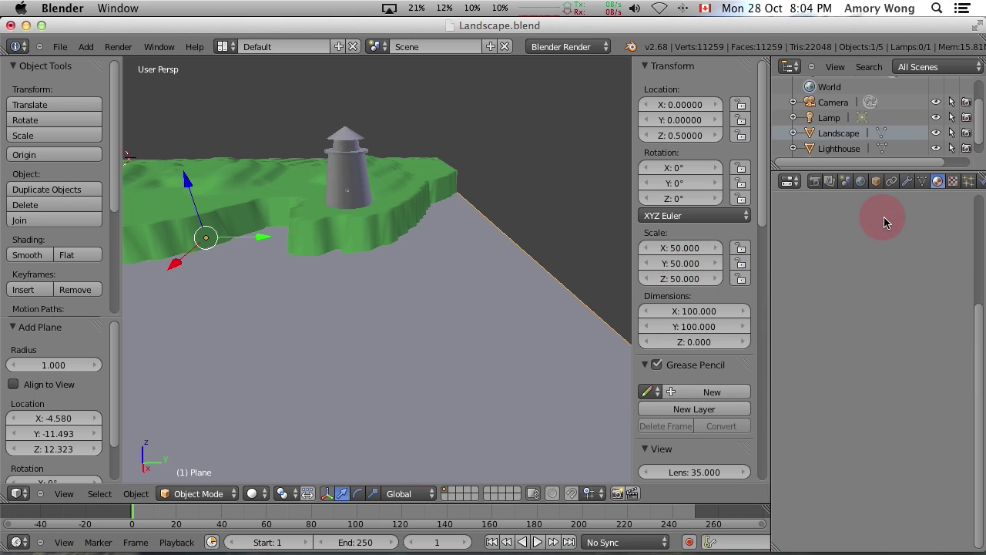
pyautogui.moveTo(979, 137); pyautogui.dragTo(825, 157)
# - Rename the Plane object to Water
pyautogui.rightClick(825, 154)
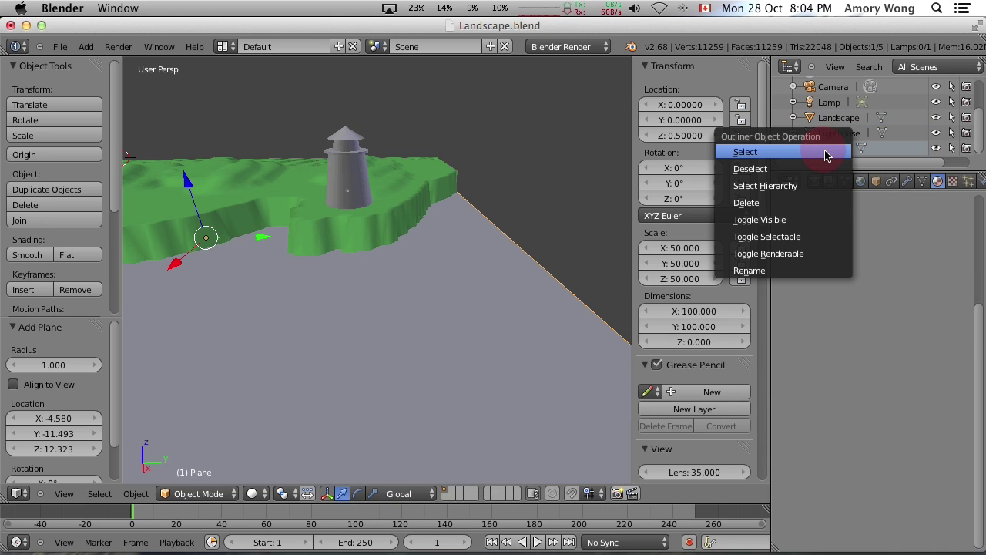
pyautogui.click(801, 271)
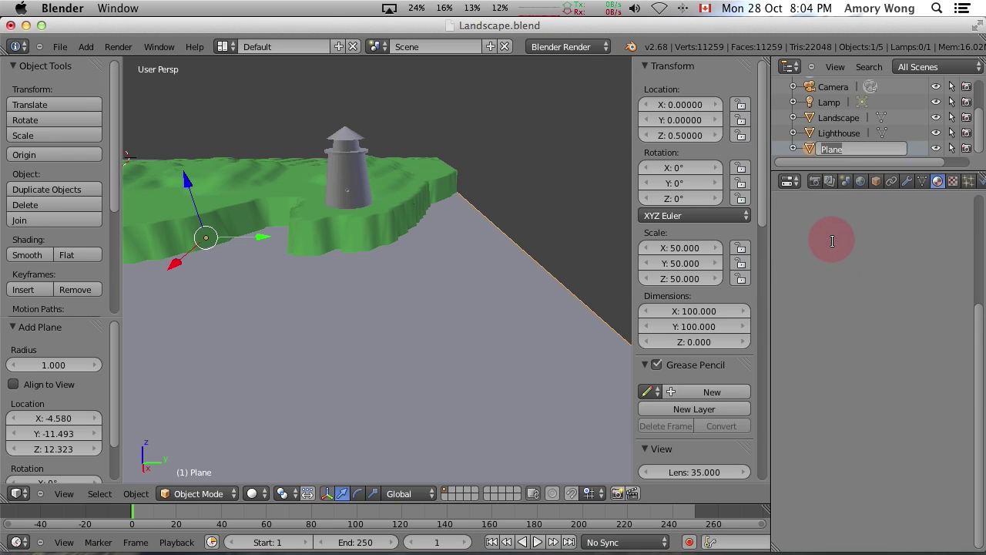
pyautogui.write('Water')
pyautogui.press('Return')
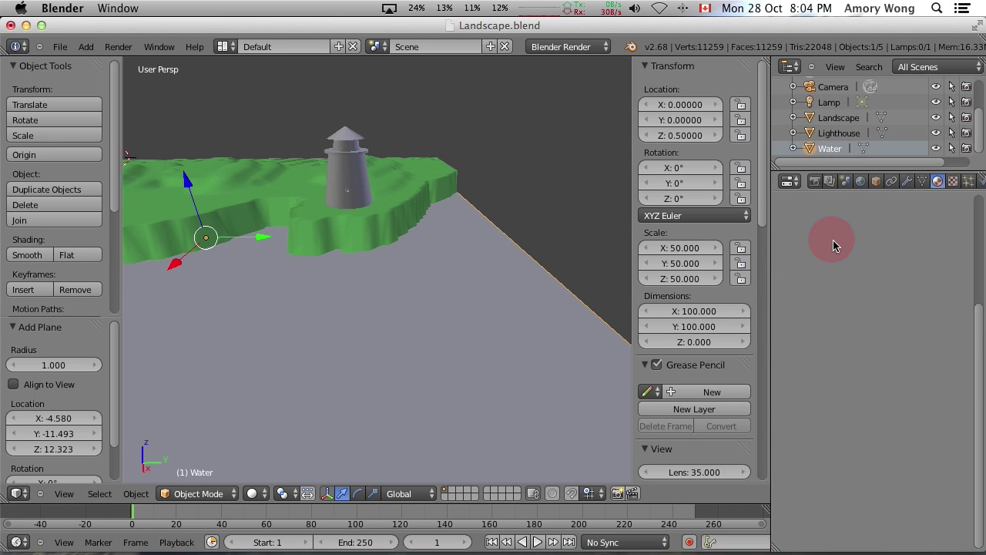
# - Give Water a new blue material with raised specular and diffuse intensity 0.506
pyautogui.click(938, 183)
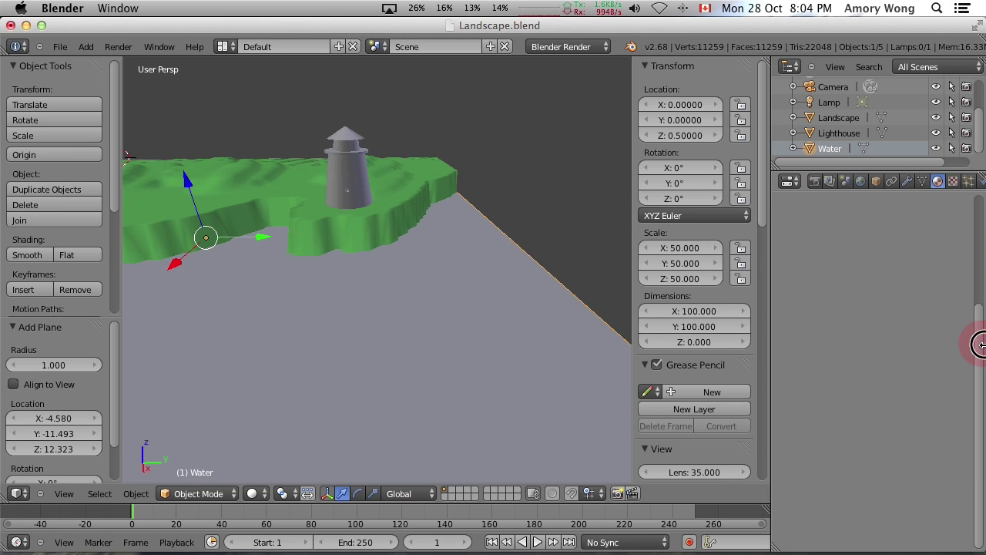
pyautogui.moveTo(982, 345); pyautogui.dragTo(983, 202)
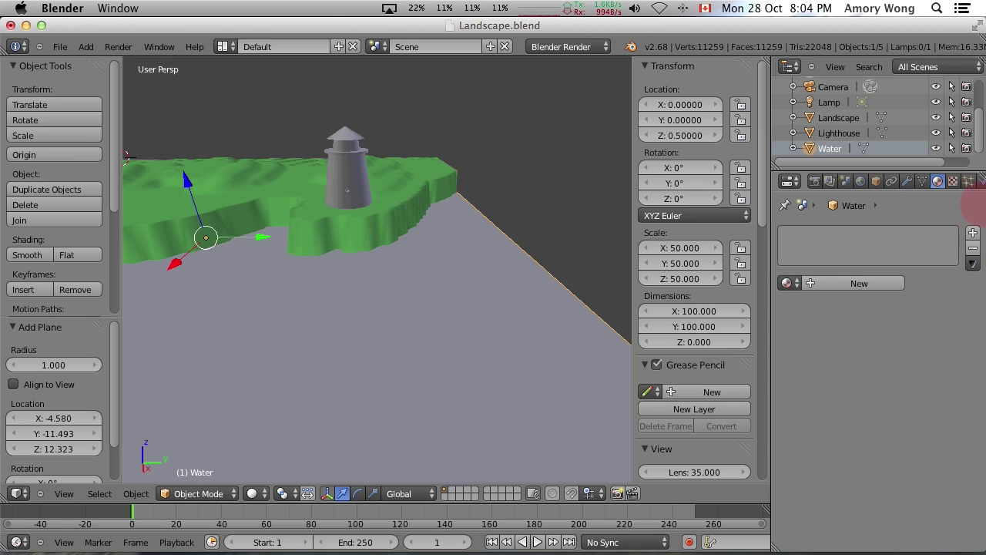
pyautogui.click(855, 284)
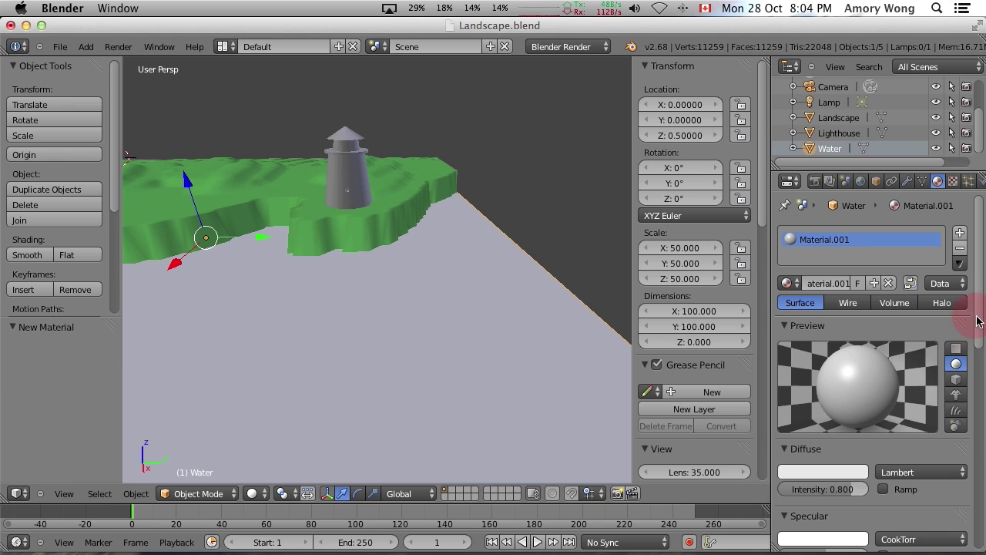
pyautogui.scroll(-5, 971, 316)
pyautogui.click(819, 334)
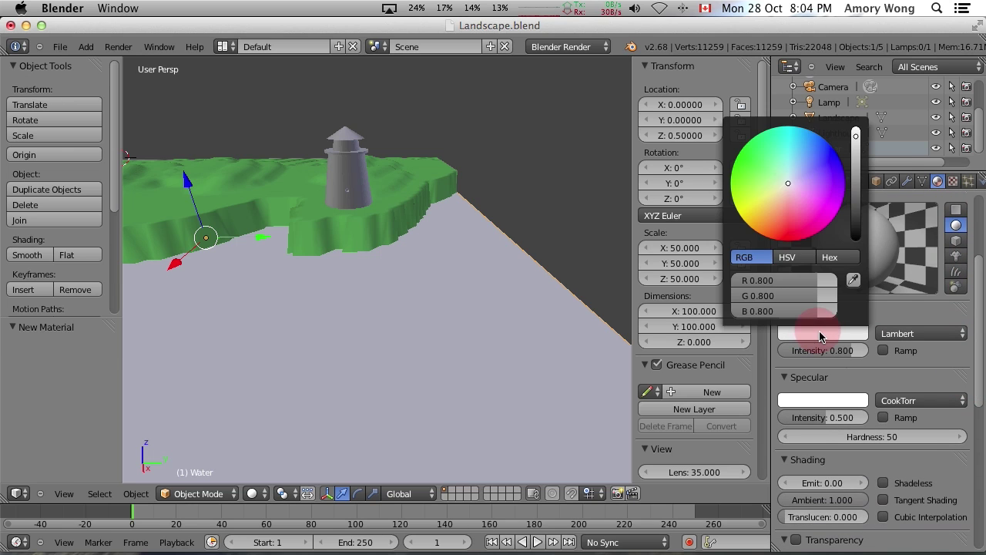
pyautogui.click(823, 152)
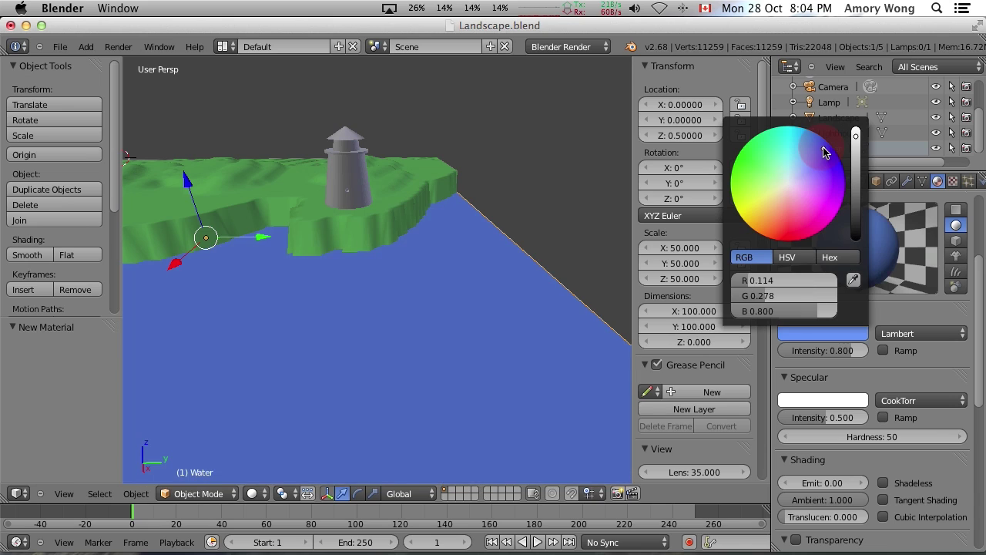
pyautogui.click(821, 149)
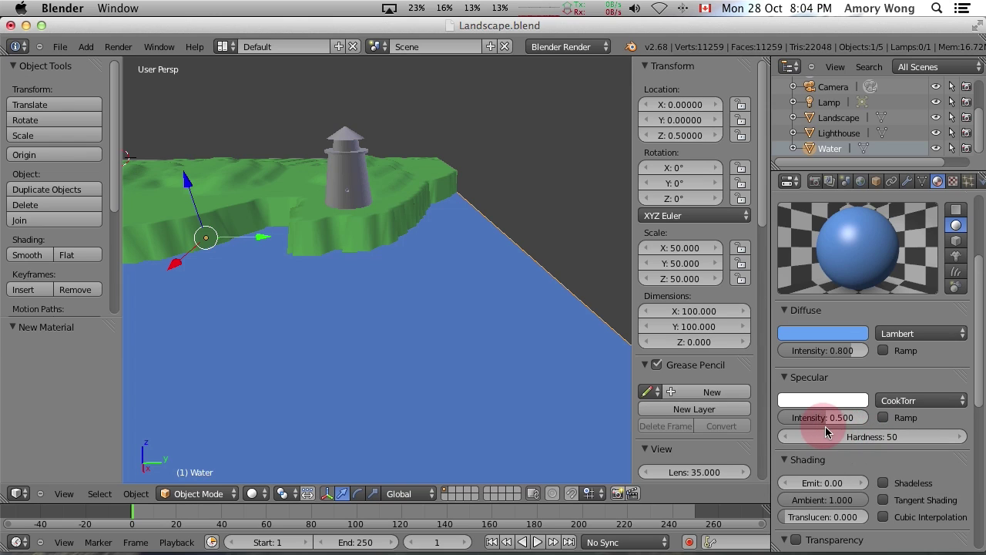
pyautogui.moveTo(827, 426); pyautogui.dragTo(850, 424)
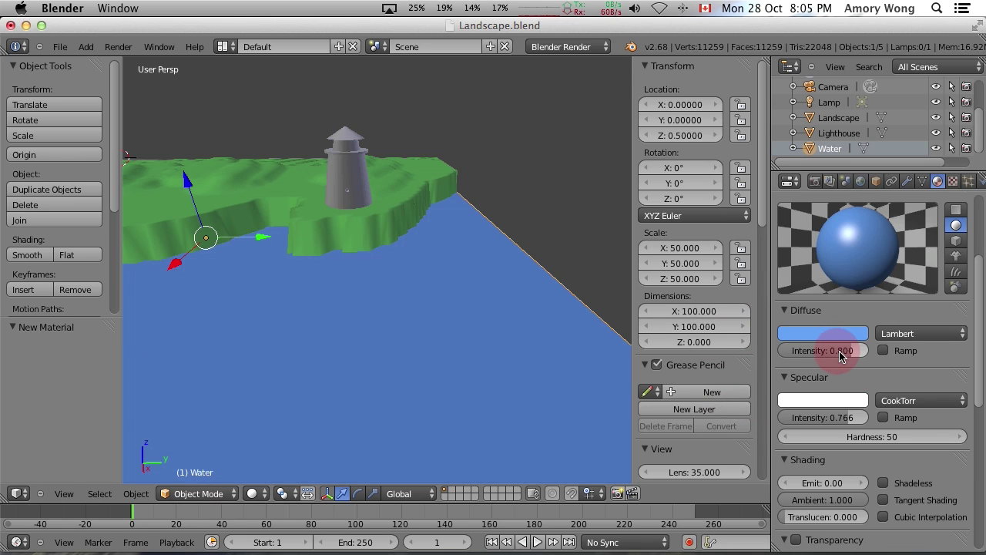
pyautogui.moveTo(841, 354); pyautogui.dragTo(829, 355)
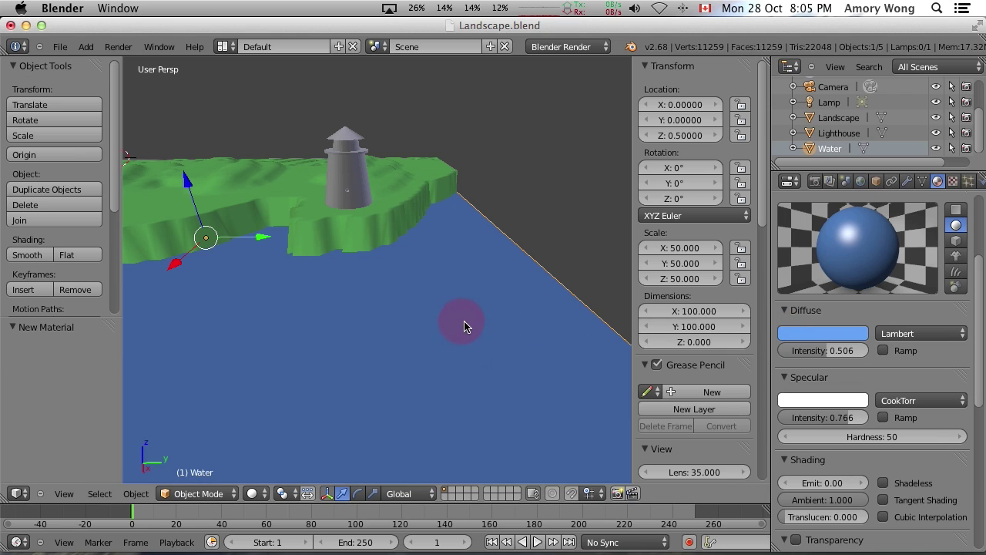
pyautogui.hscroll(-3, 465, 319)
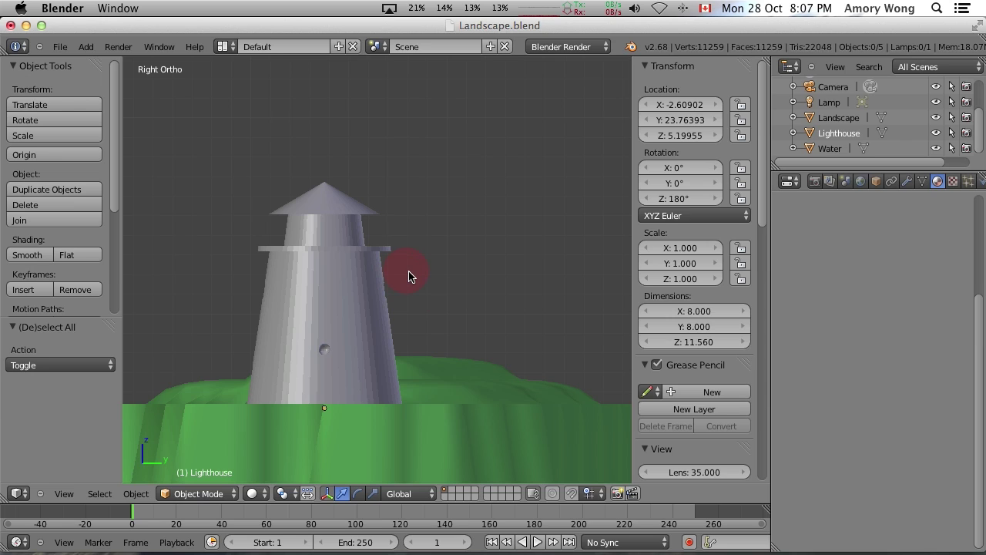
# - Box-select the lighthouse's roof vertices in wireframe Edit Mode and separate them
pyautogui.rightClick(322, 283)
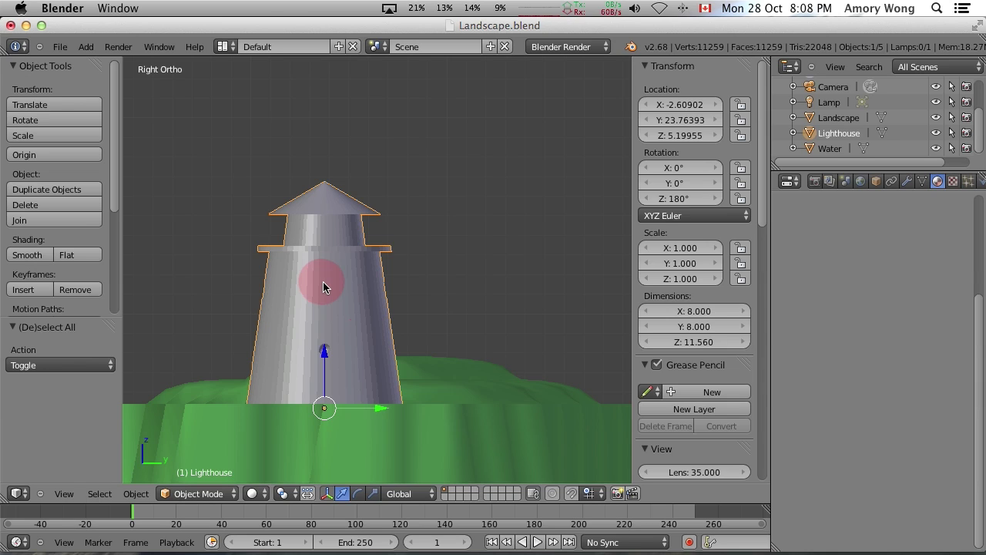
pyautogui.press('Tab')
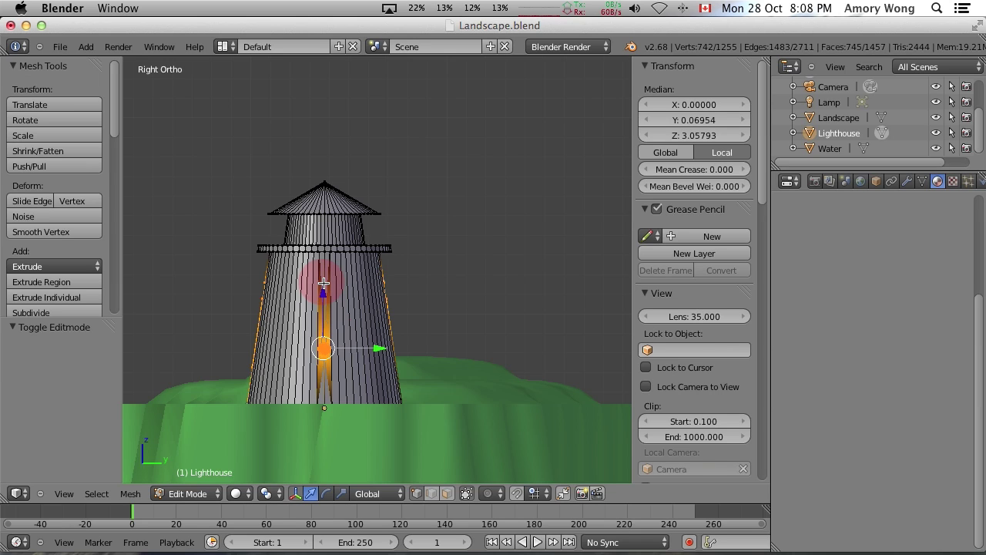
pyautogui.press('a')
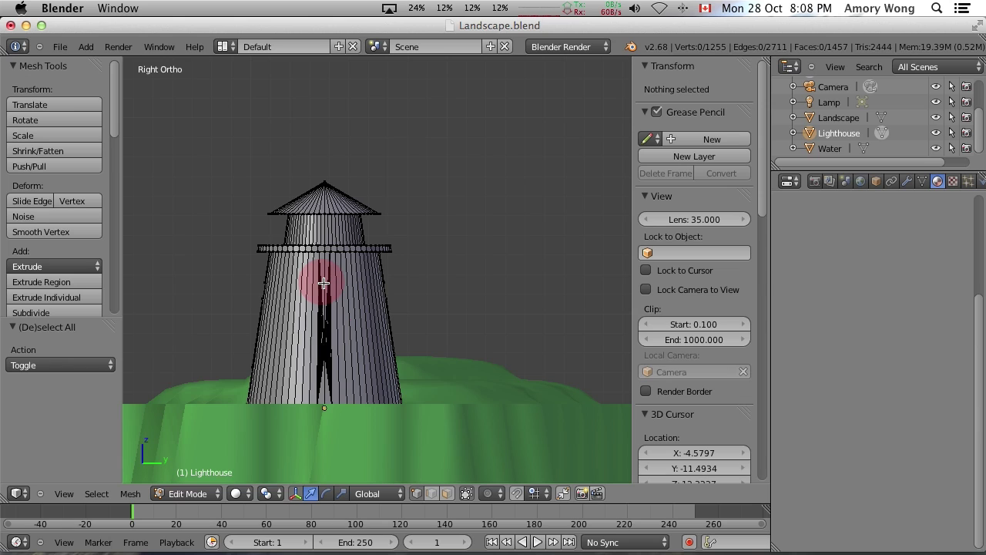
pyautogui.press('z')
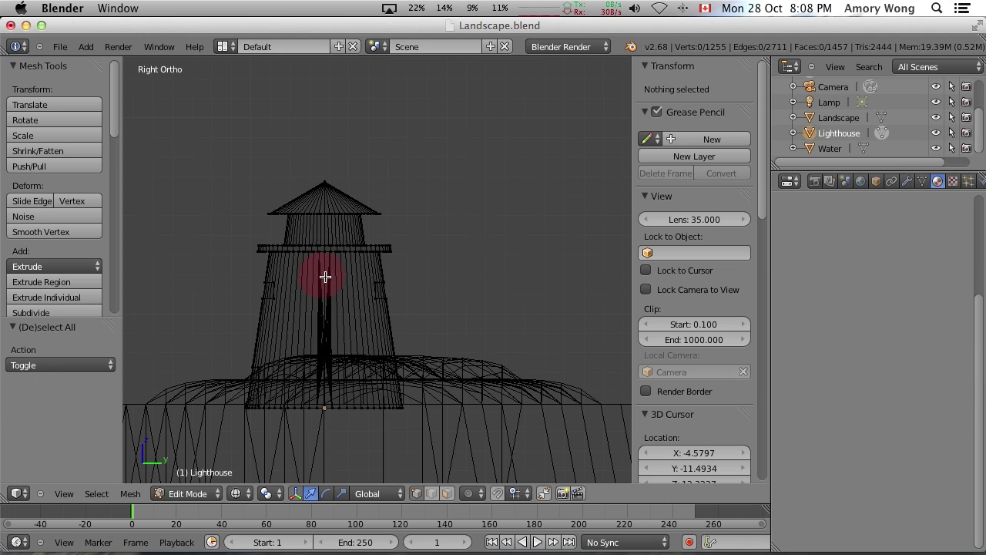
pyautogui.press('b')
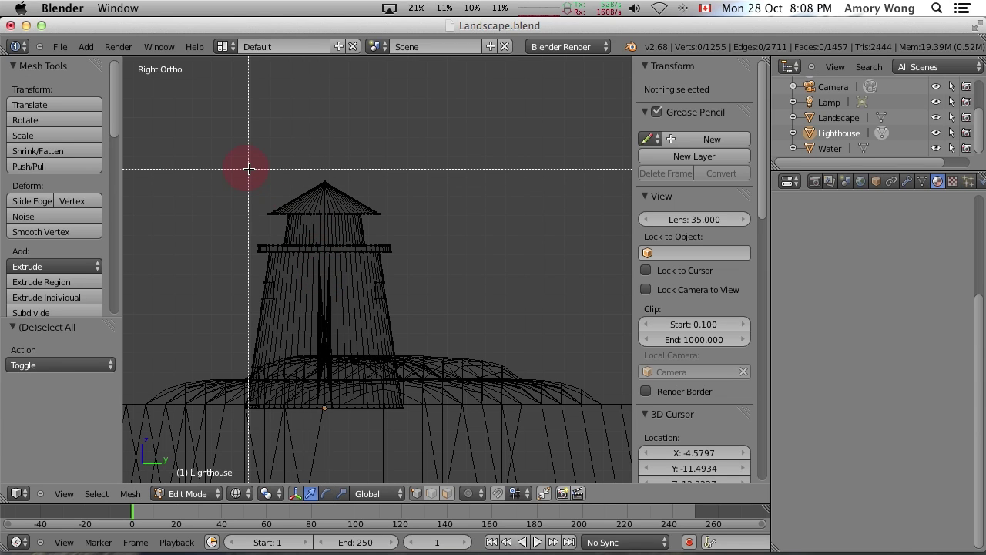
pyautogui.moveTo(248, 168); pyautogui.dragTo(402, 222)
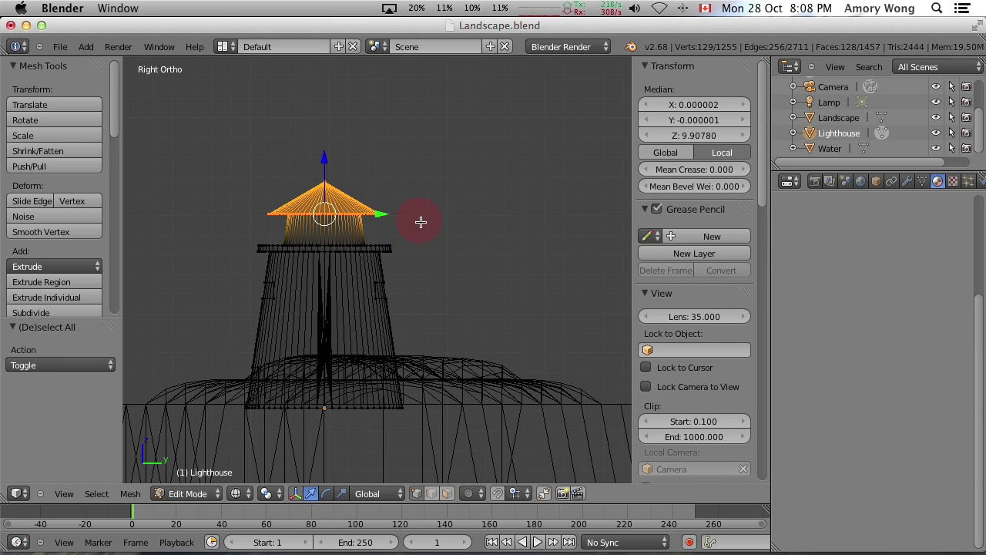
pyautogui.moveTo(368, 181)
pyautogui.mouseDown(button='middle')
pyautogui.moveTo(363, 319)
pyautogui.moveTo(367, 170)
pyautogui.moveTo(368, 179)
pyautogui.mouseUp(button='middle')
pyautogui.press('KP_3')
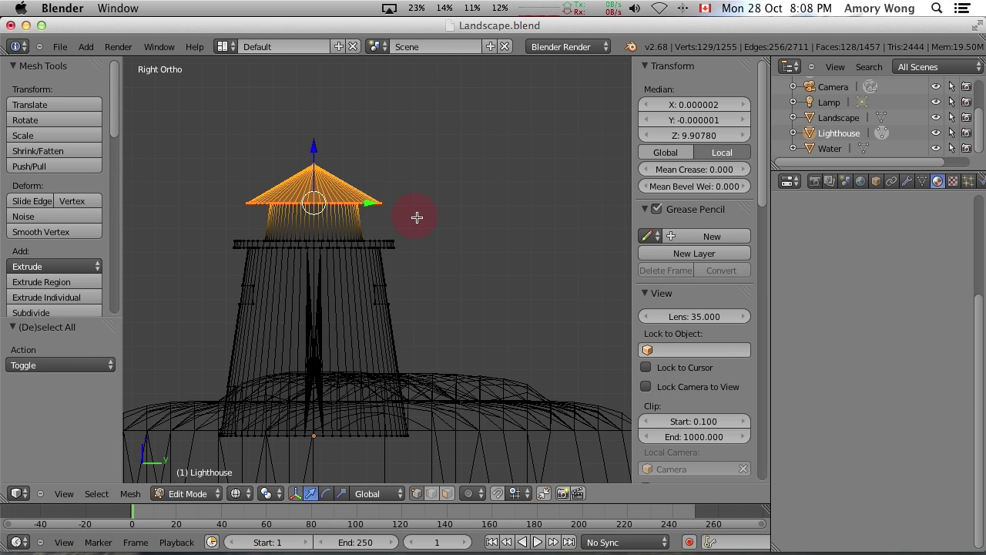
pyautogui.press('p')
pyautogui.click(455, 230)
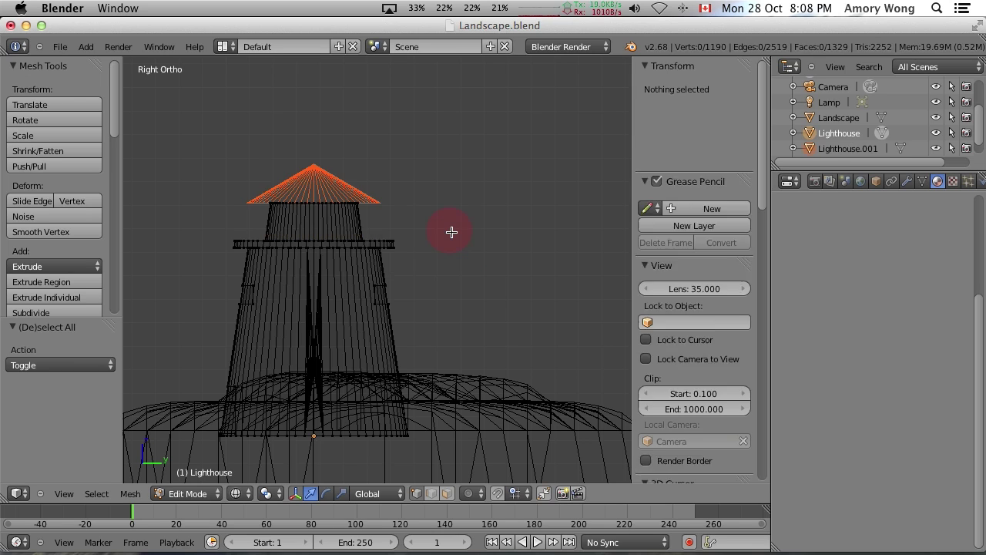
# - Rename the separated Lighthouse.001 object to Roof
pyautogui.click(844, 150)
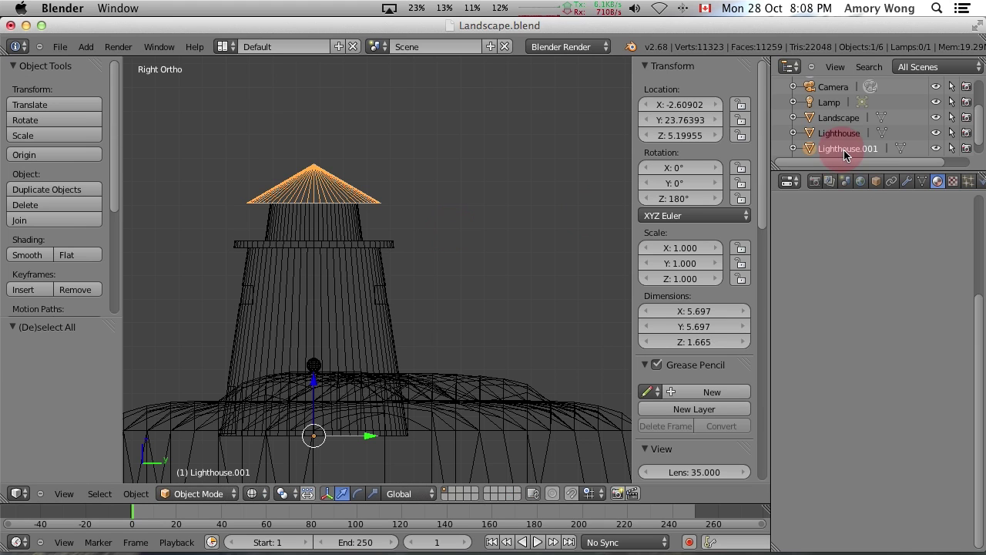
pyautogui.rightClick(844, 149)
pyautogui.click(821, 185)
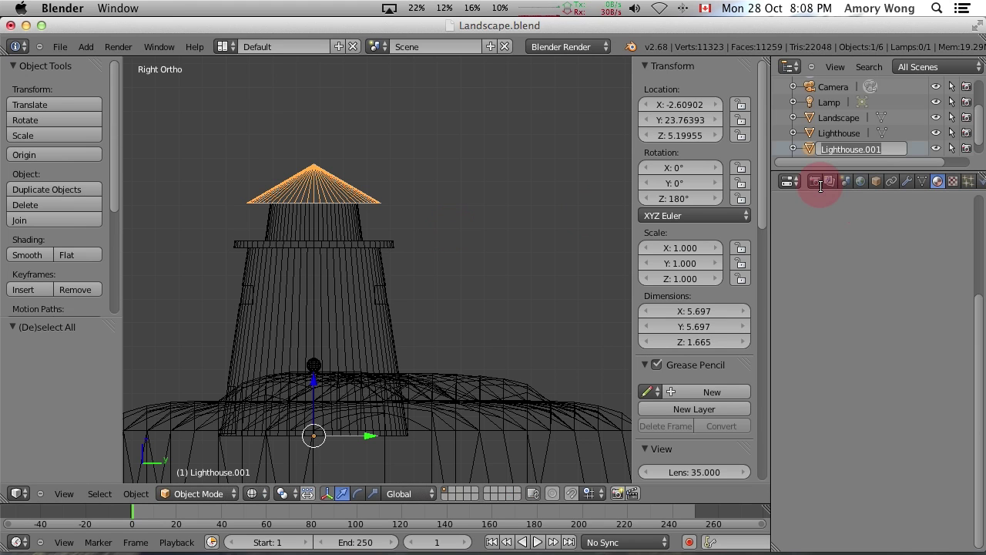
pyautogui.write('Roof')
pyautogui.press('Return')
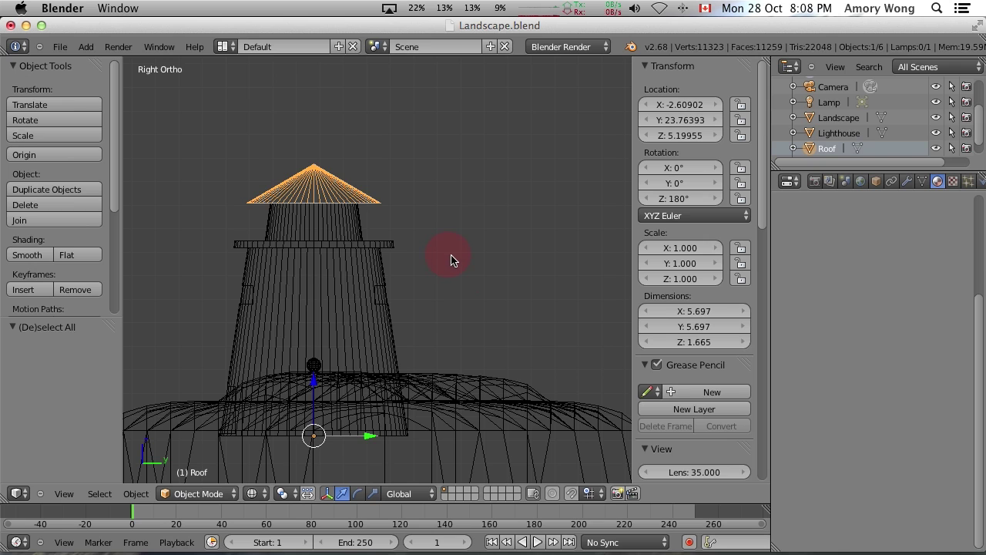
# - Circle-select the lantern-ring vertices of the Lighthouse mesh from Top view
pyautogui.press('KP_7')
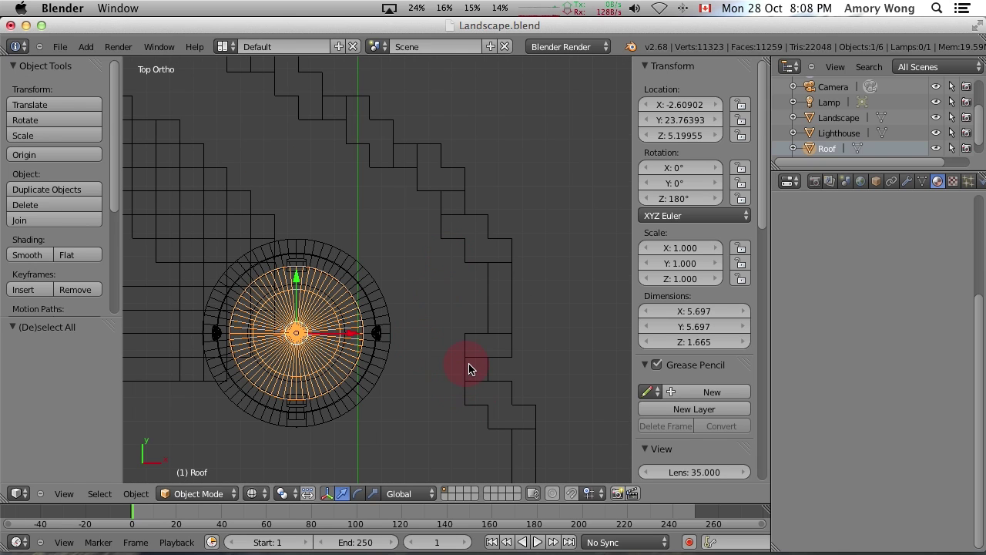
pyautogui.keyDown('shift'); pyautogui.moveTo(433, 359); pyautogui.dragTo(503, 285, button='middle'); pyautogui.keyUp('shift')
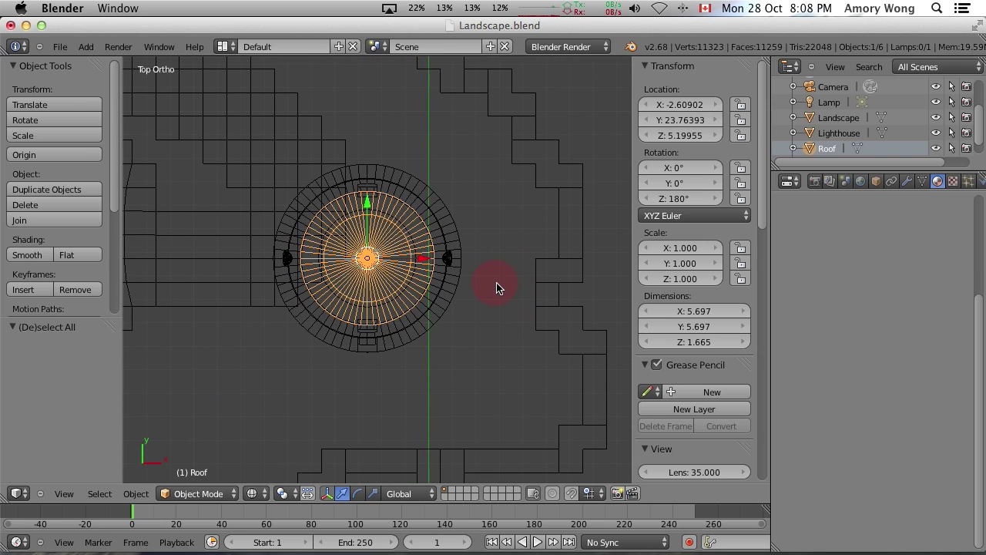
pyautogui.press('a')
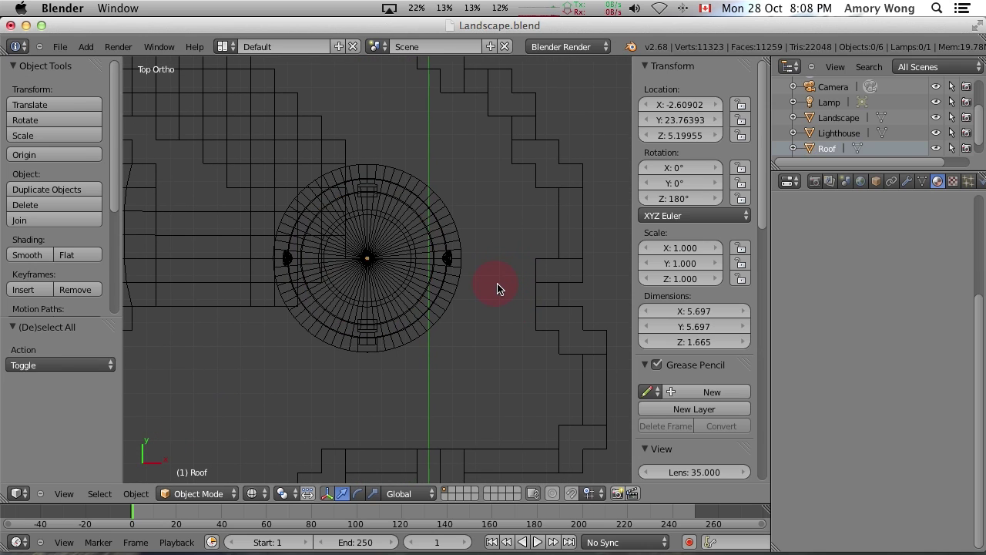
pyautogui.click(843, 132)
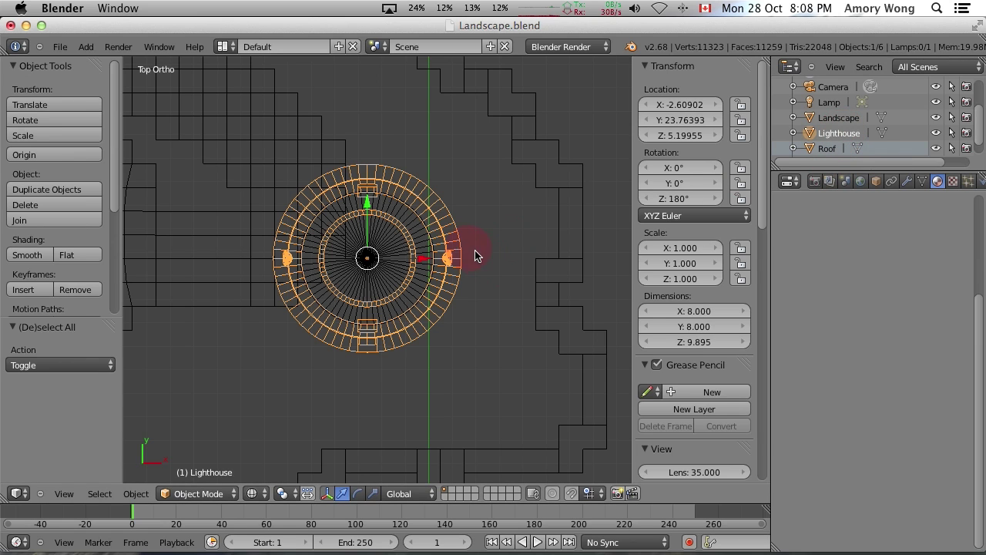
pyautogui.press('Tab')
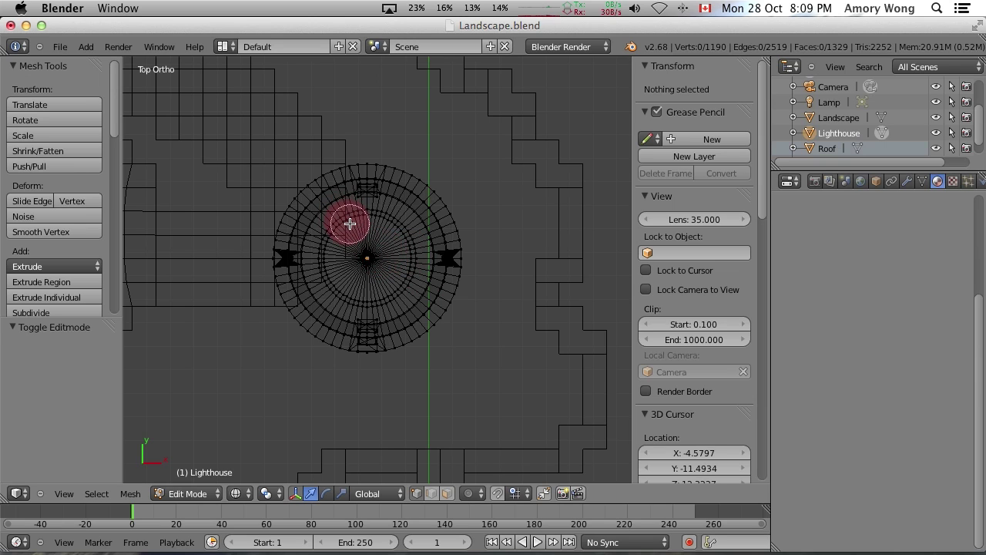
pyautogui.press('c')
pyautogui.moveTo(351, 224)
pyautogui.mouseDown()
pyautogui.moveTo(327, 281)
pyautogui.moveTo(341, 299)
pyautogui.moveTo(375, 305)
pyautogui.moveTo(401, 291)
pyautogui.moveTo(414, 266)
pyautogui.moveTo(385, 227)
pyautogui.moveTo(354, 220)
pyautogui.mouseUp()
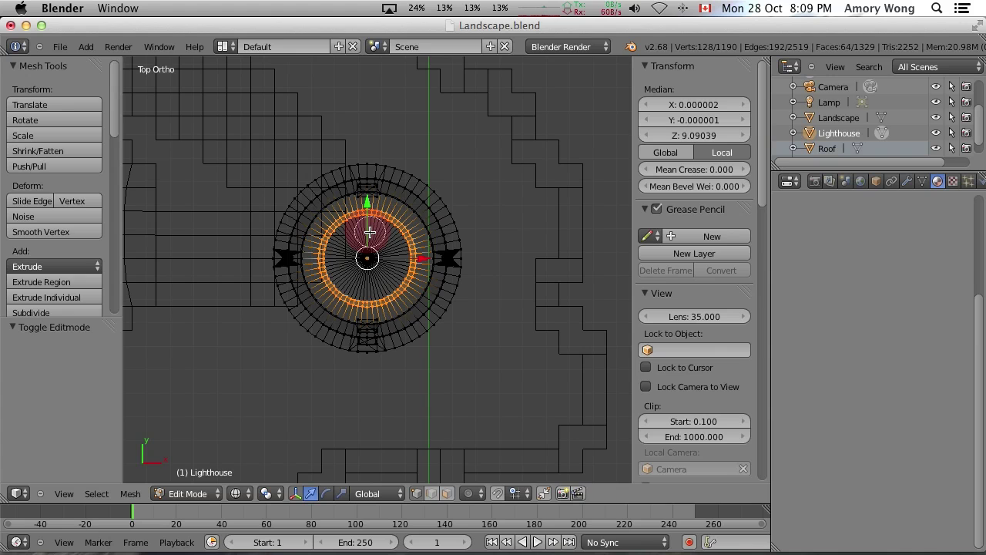
pyautogui.rightClick(370, 232)
# - Separate the selected lantern section into its own object, Lighthouse.001
pyautogui.press('KP_3')
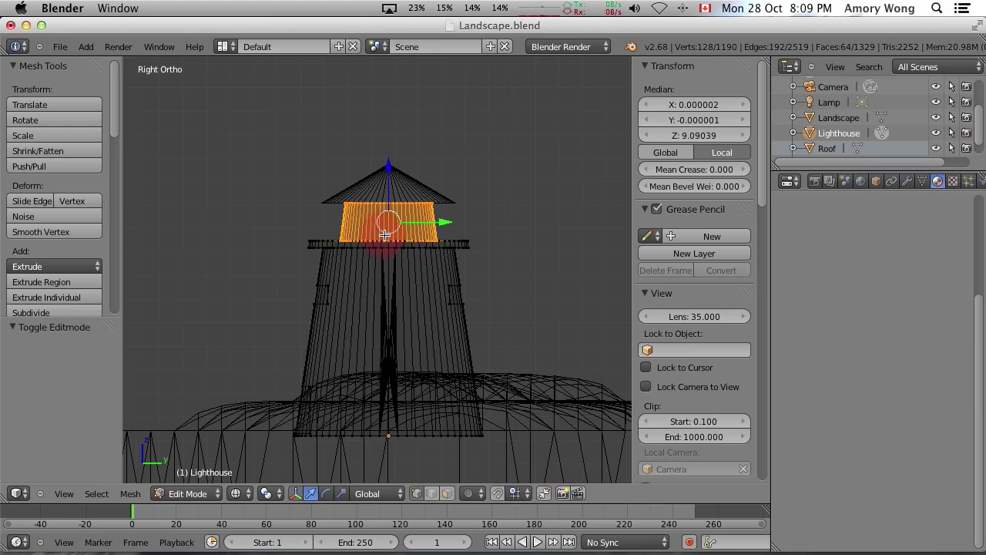
pyautogui.moveTo(504, 275)
pyautogui.mouseDown(button='middle')
pyautogui.moveTo(485, 319)
pyautogui.moveTo(451, 319)
pyautogui.moveTo(493, 267)
pyautogui.moveTo(494, 275)
pyautogui.mouseUp(button='middle')
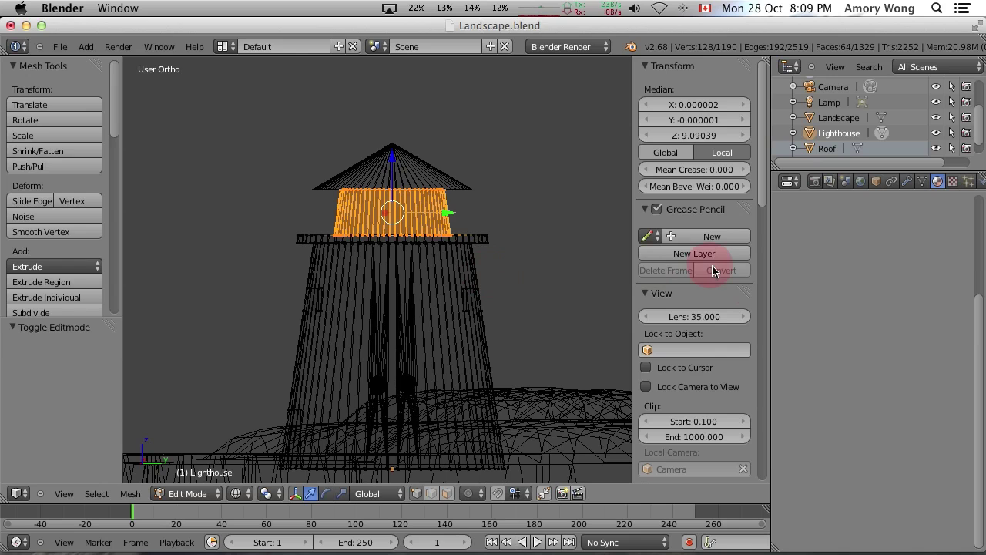
pyautogui.press('p')
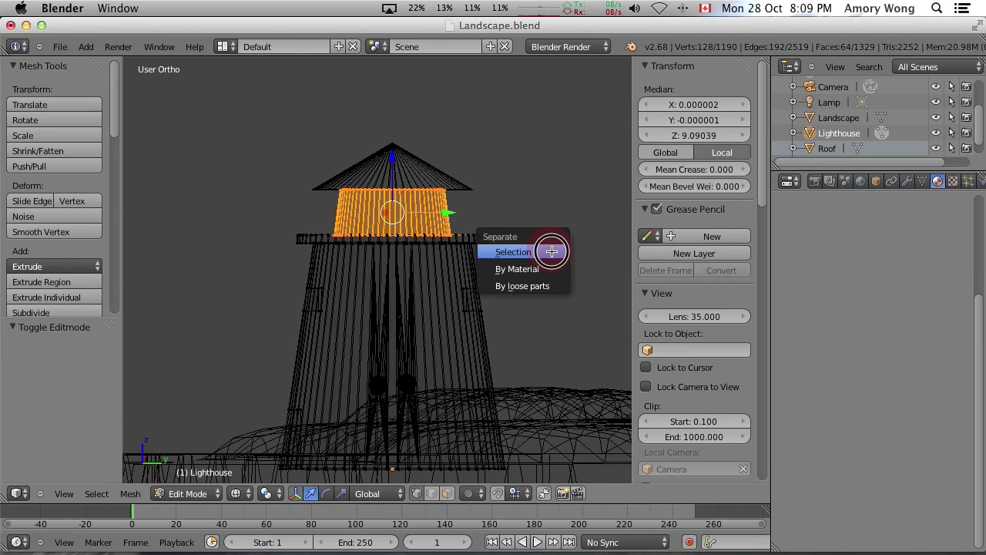
pyautogui.click(551, 251)
pyautogui.scroll(-2, 969, 116)
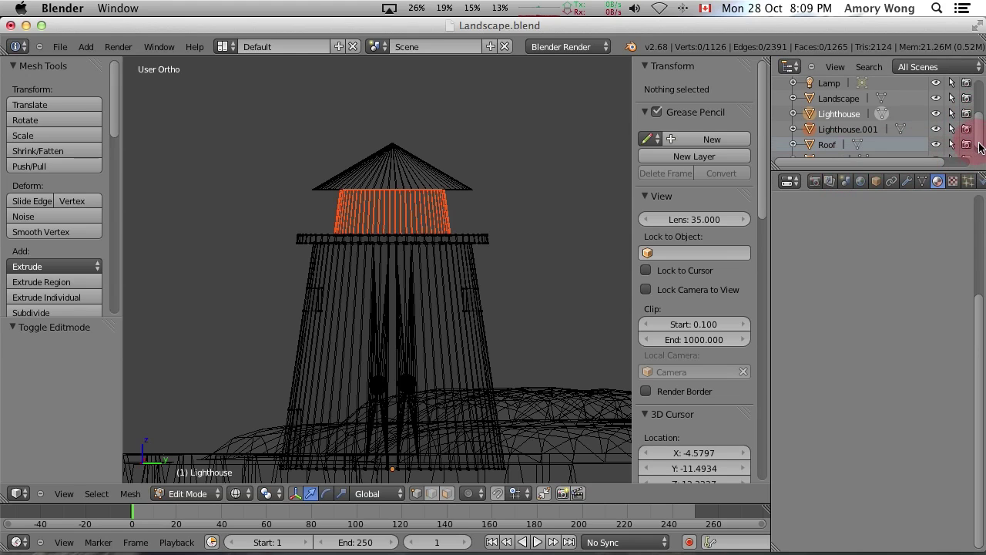
pyautogui.scroll(-1, 963, 146)
# - Rename Lighthouse.001 to LightPart in the Outliner
pyautogui.click(844, 124)
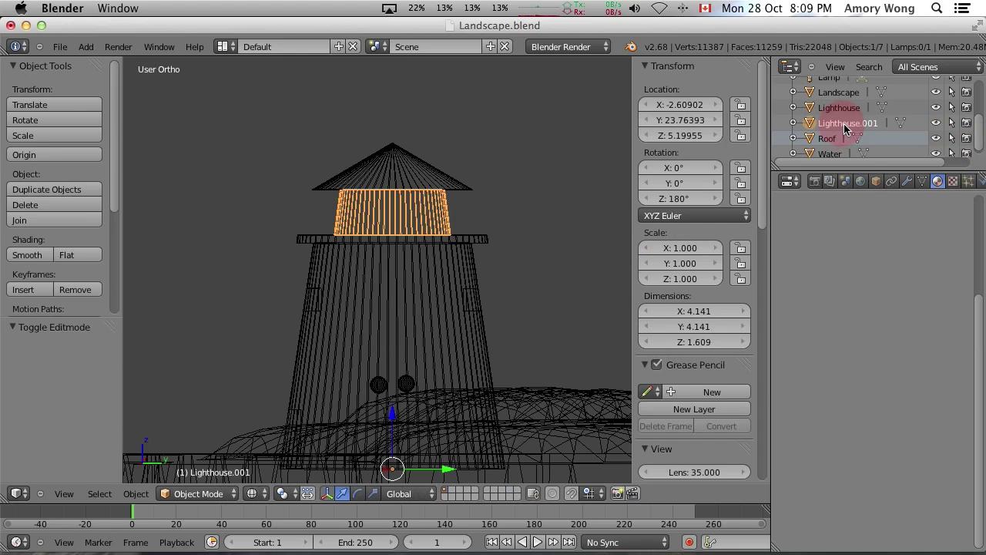
pyautogui.rightClick(843, 125)
pyautogui.click(811, 190)
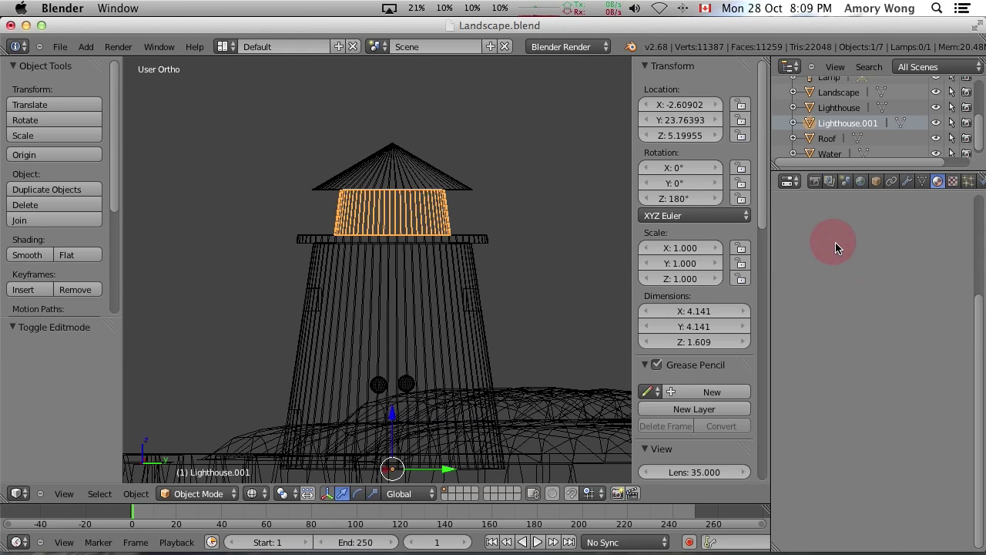
pyautogui.rightClick(833, 126)
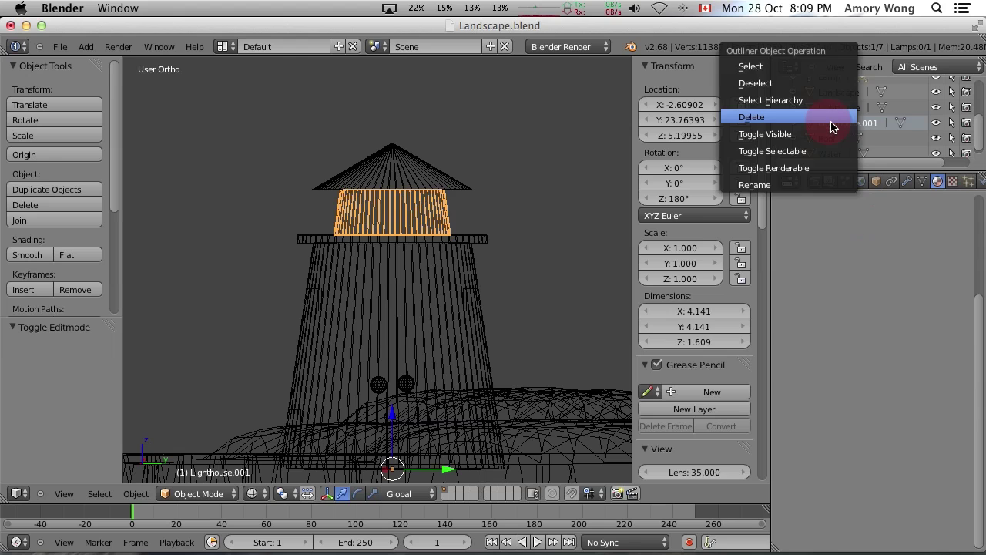
pyautogui.click(774, 186)
pyautogui.write('LightPart')
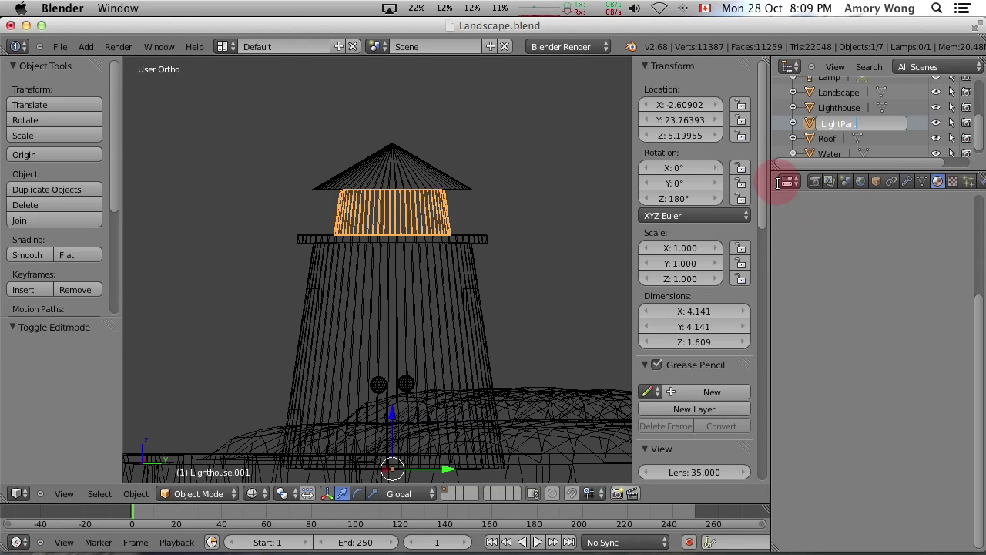
pyautogui.press('Return')
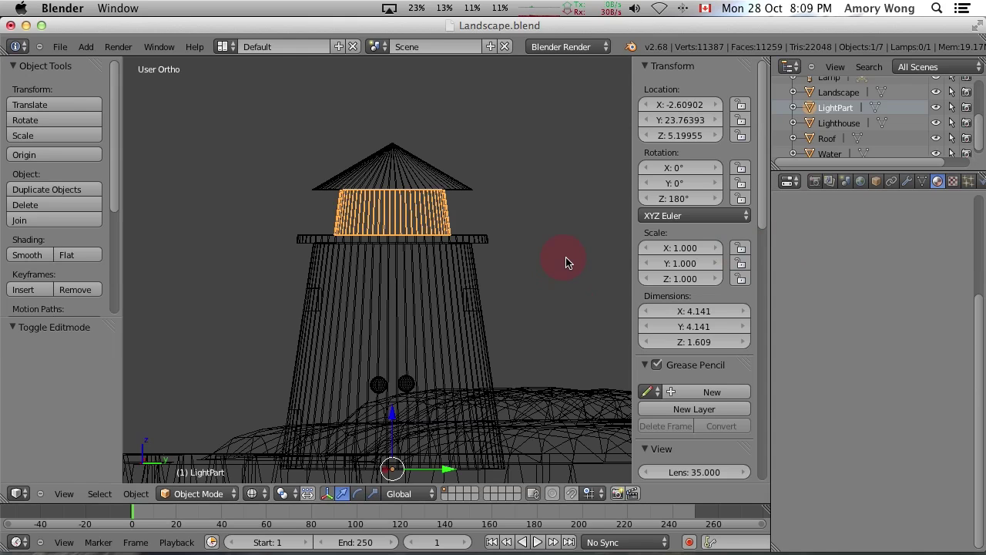
# - Box-select the Lighthouse's balcony ring and separate it into Lighthouse.001
pyautogui.click(832, 126)
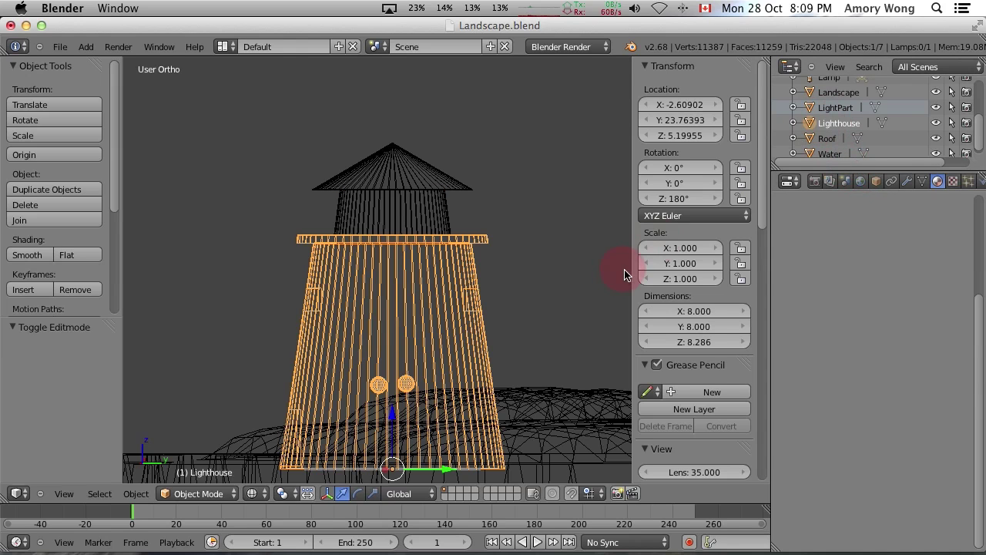
pyautogui.press('Tab')
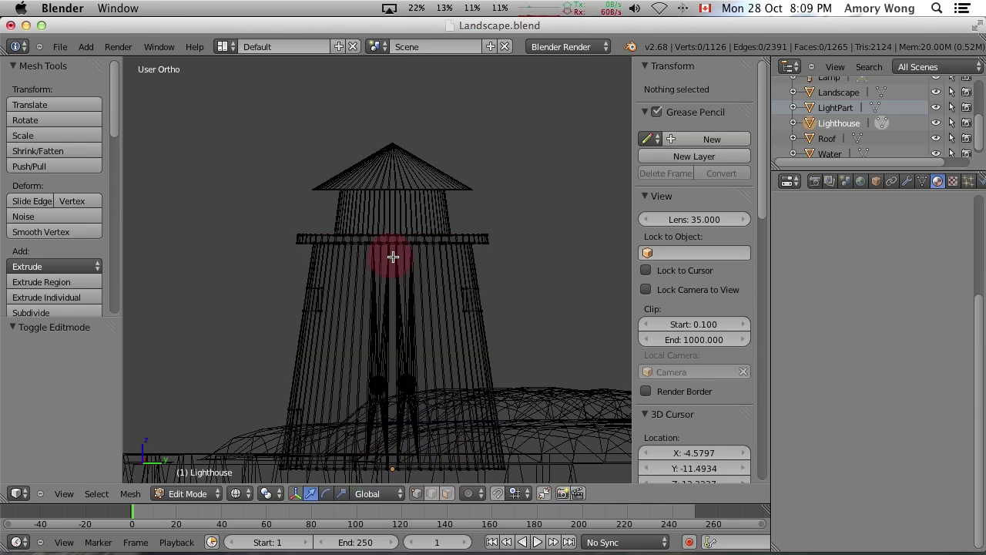
pyautogui.press('b')
pyautogui.moveTo(276, 227); pyautogui.dragTo(534, 250)
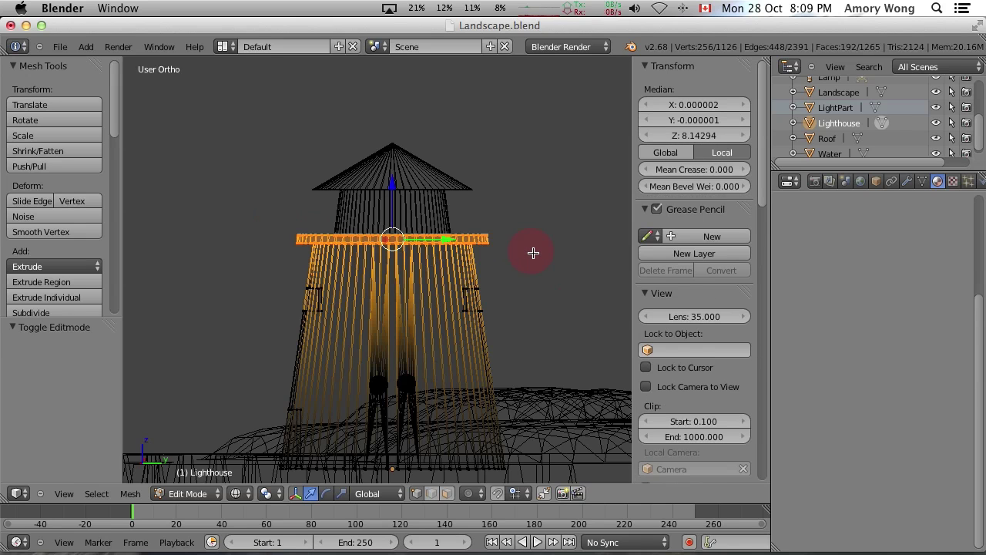
pyautogui.moveTo(534, 252)
pyautogui.mouseDown(button='middle')
pyautogui.moveTo(530, 286)
pyautogui.moveTo(531, 225)
pyautogui.moveTo(531, 262)
pyautogui.mouseUp(button='middle')
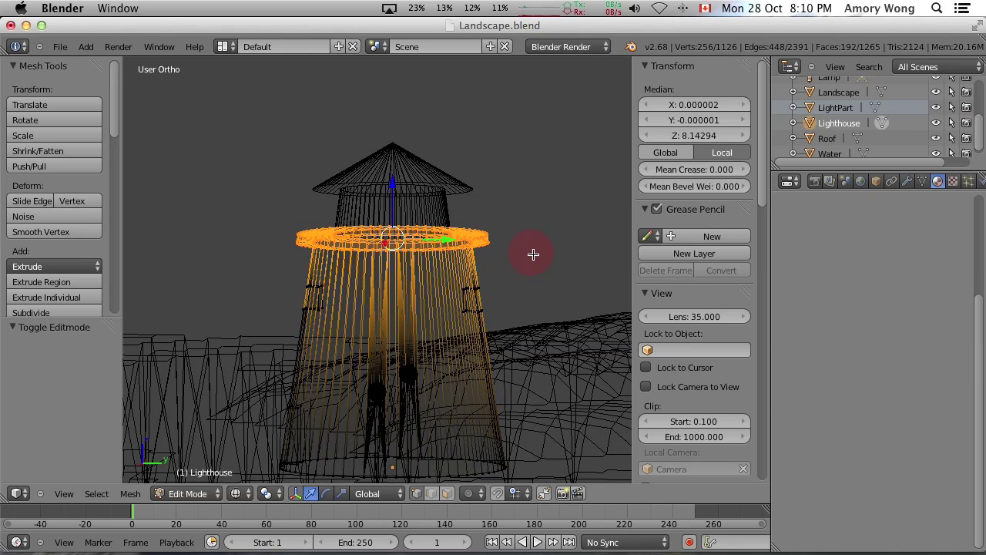
pyautogui.press('KP_3')
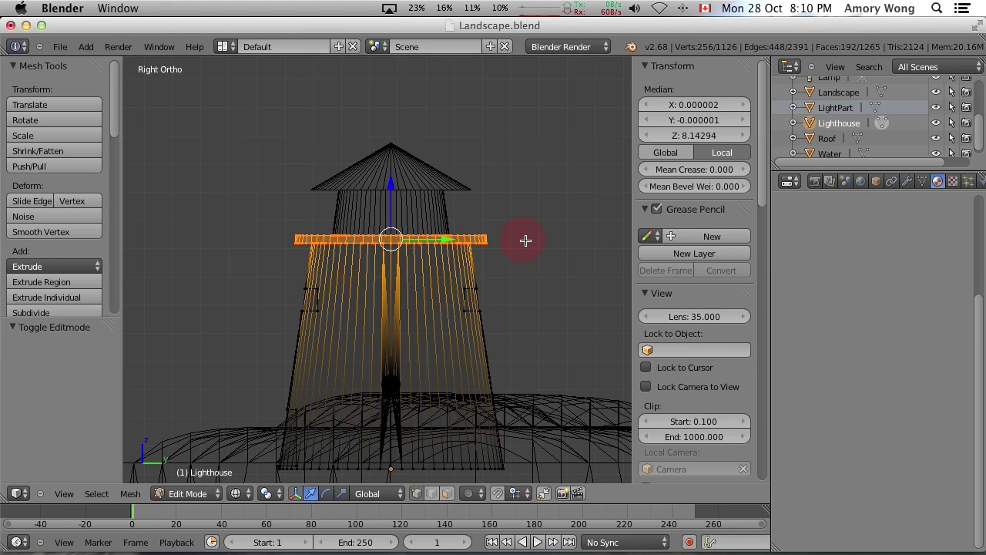
pyautogui.press('p')
pyautogui.click(525, 242)
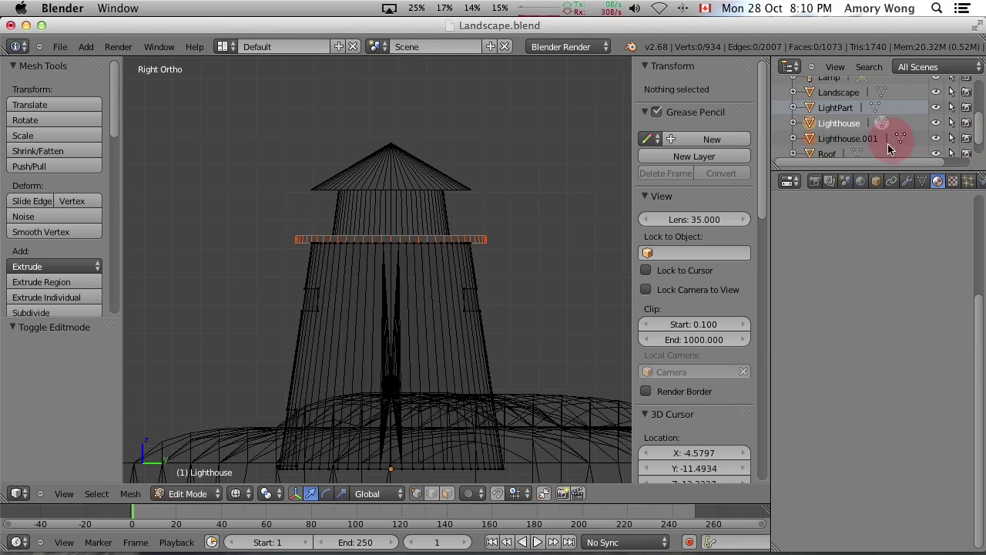
pyautogui.click(836, 139)
# - Rename Lighthouse.001 to WalkWay, then select the lighthouse body
pyautogui.rightClick(836, 142)
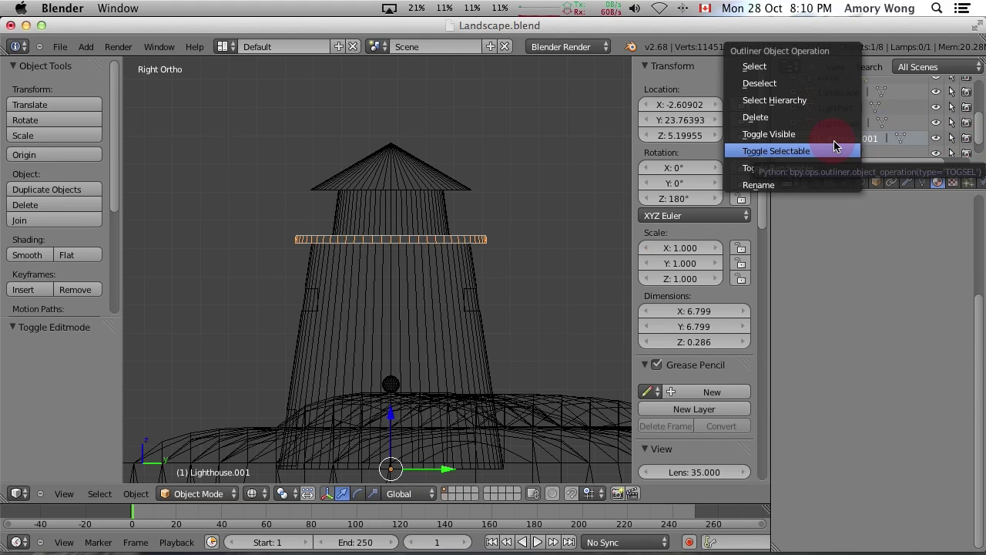
pyautogui.click(786, 184)
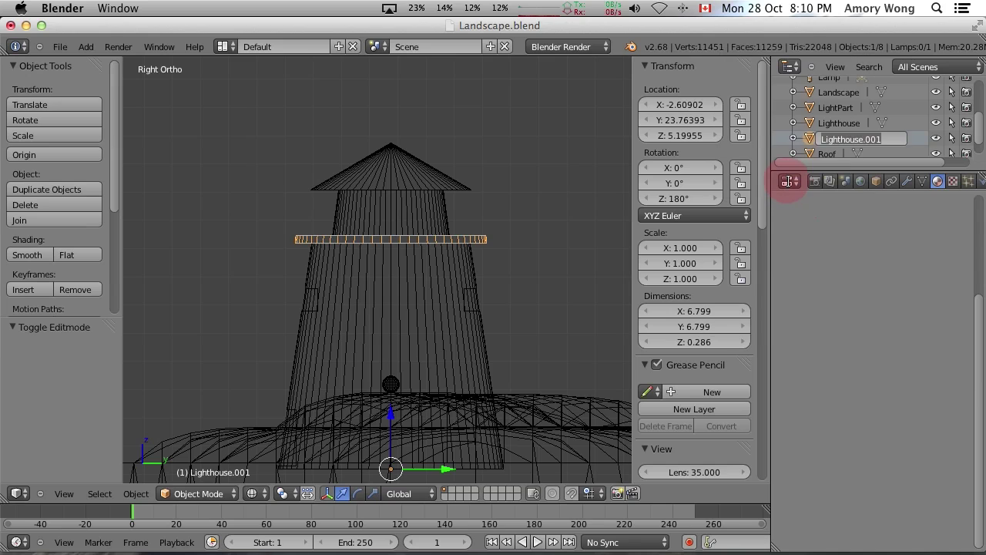
pyautogui.write('Wa')
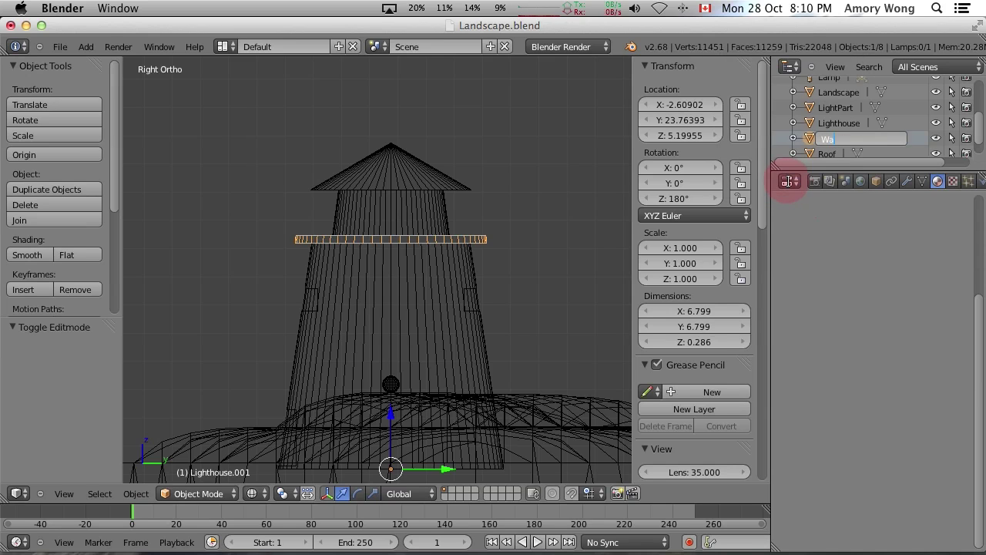
pyautogui.write('lkWay')
pyautogui.press('Return')
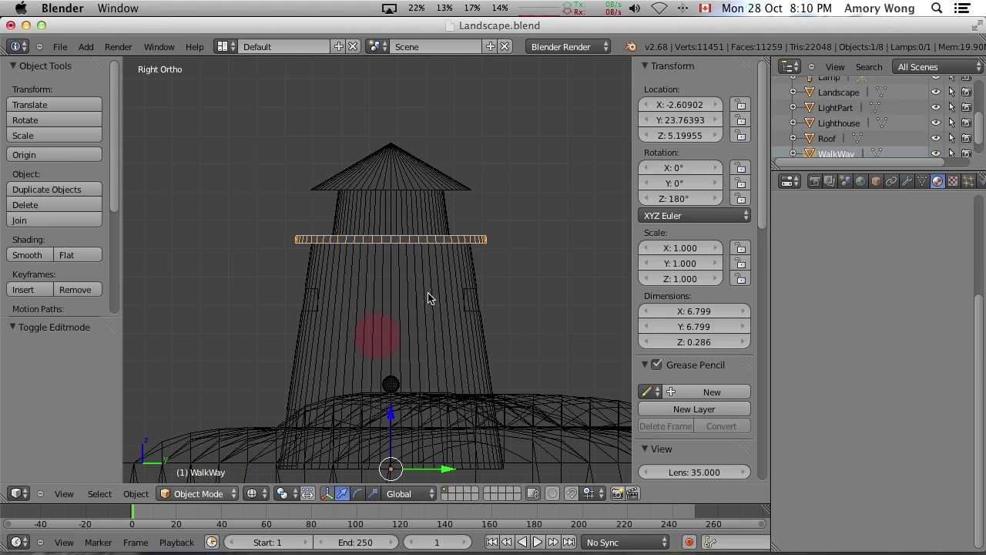
pyautogui.rightClick(373, 310)
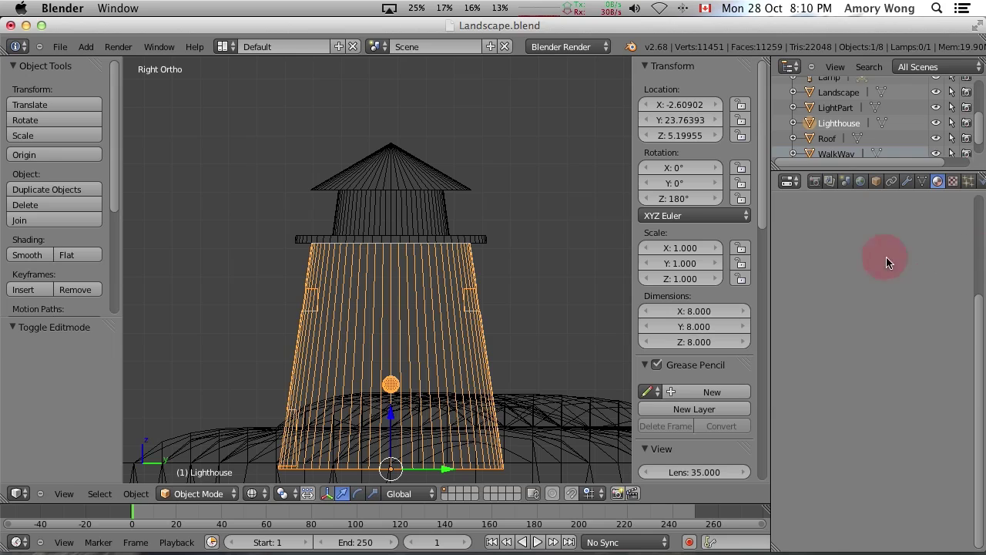
# - Create a new lighthouse material with a new Image or Movie texture and open the image browser
pyautogui.click(937, 181)
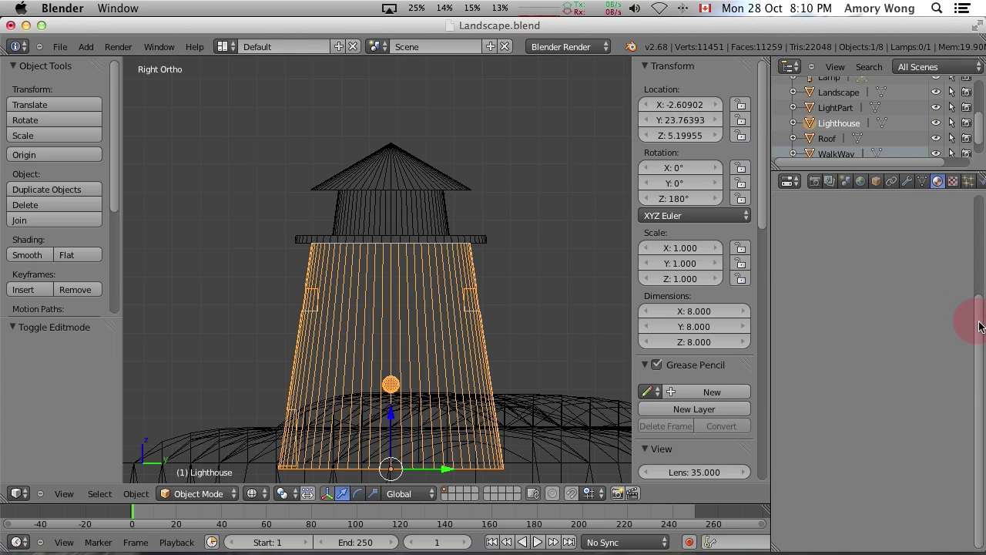
pyautogui.click(879, 284)
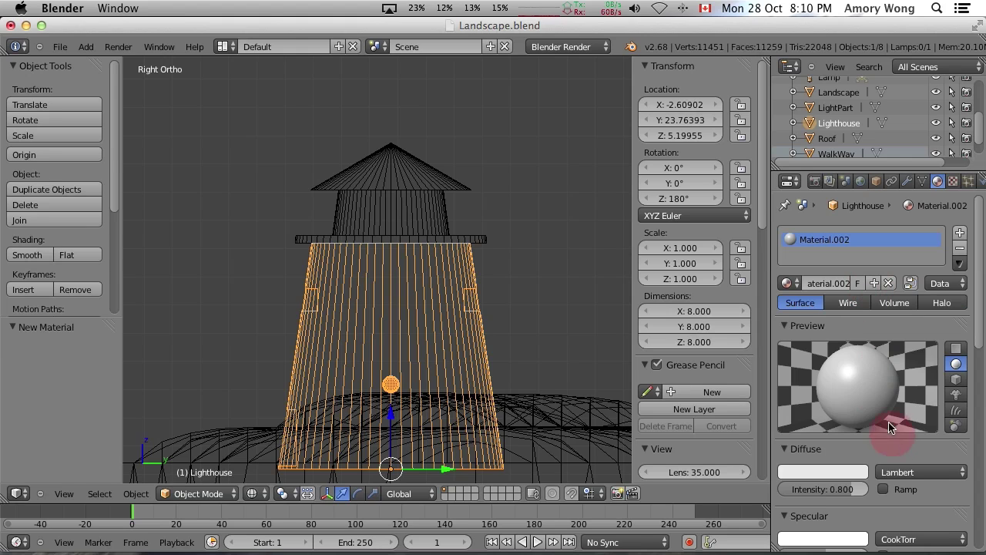
pyautogui.click(954, 182)
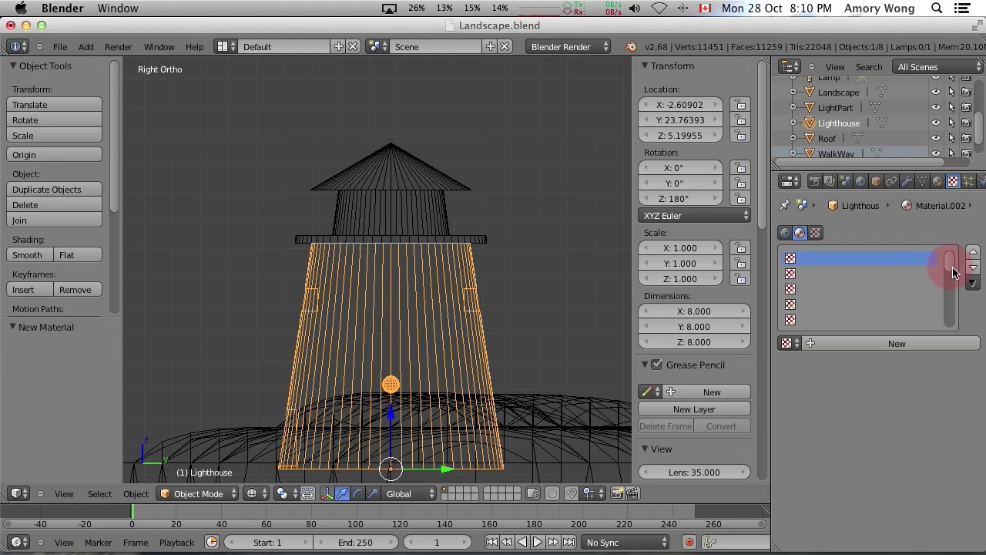
pyautogui.moveTo(952, 271); pyautogui.dragTo(946, 339)
pyautogui.click(937, 344)
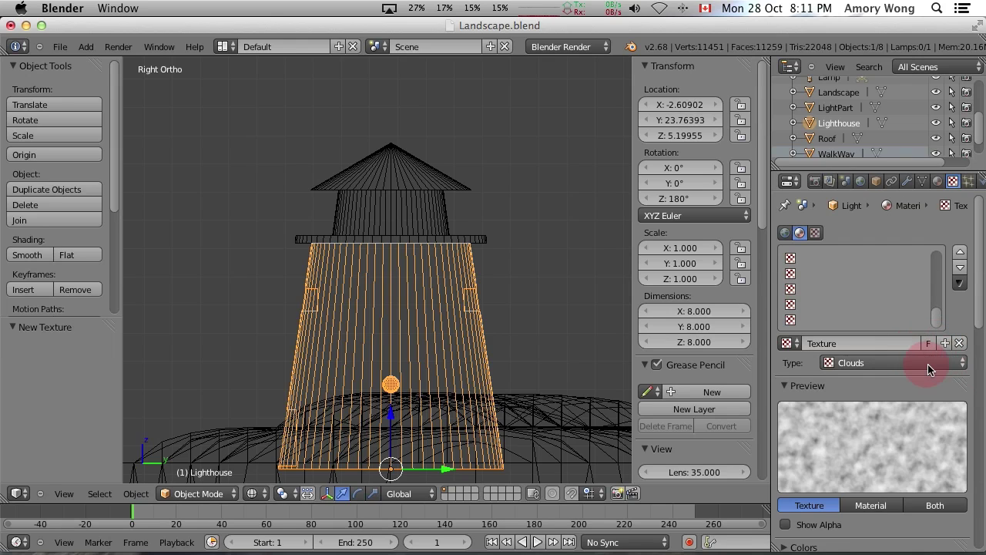
pyautogui.click(948, 362)
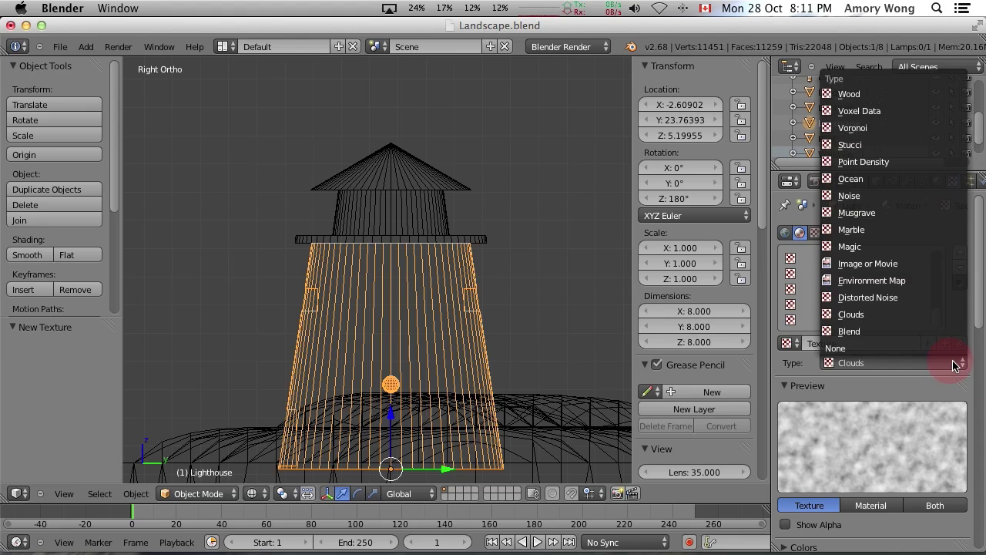
pyautogui.click(891, 265)
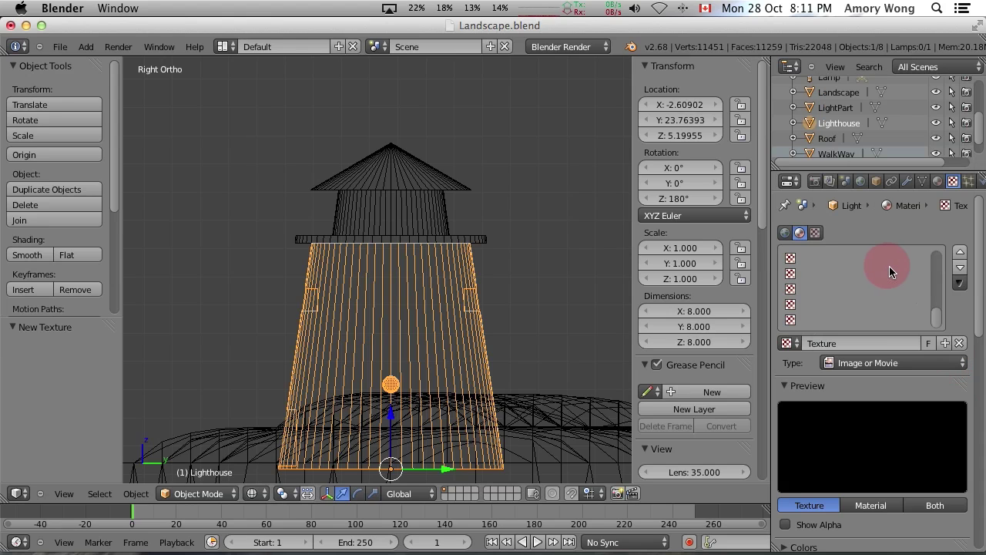
pyautogui.moveTo(979, 333); pyautogui.dragTo(981, 402)
pyautogui.click(954, 410)
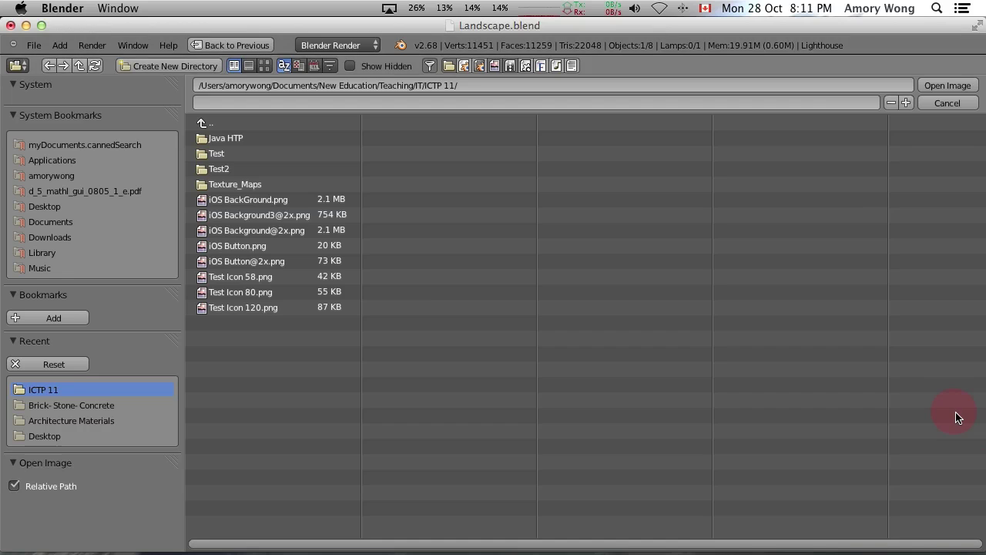
# - Climb up from Texture_Maps through the parent folders to the root directory
pyautogui.click(205, 189)
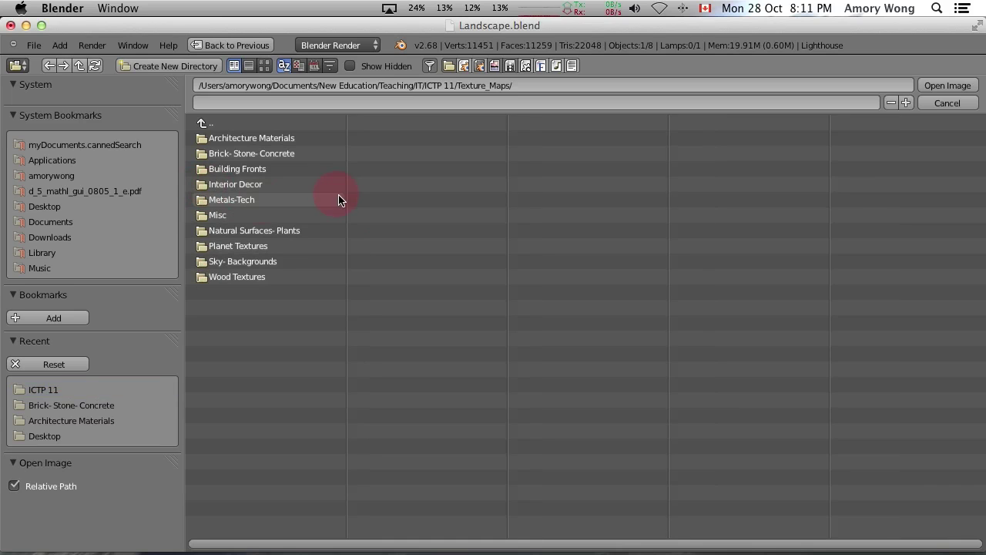
pyautogui.click(203, 124)
pyautogui.click(203, 124)
pyautogui.click(203, 124)
pyautogui.click(203, 124)
pyautogui.click(203, 124)
pyautogui.click(203, 124)
pyautogui.click(203, 124)
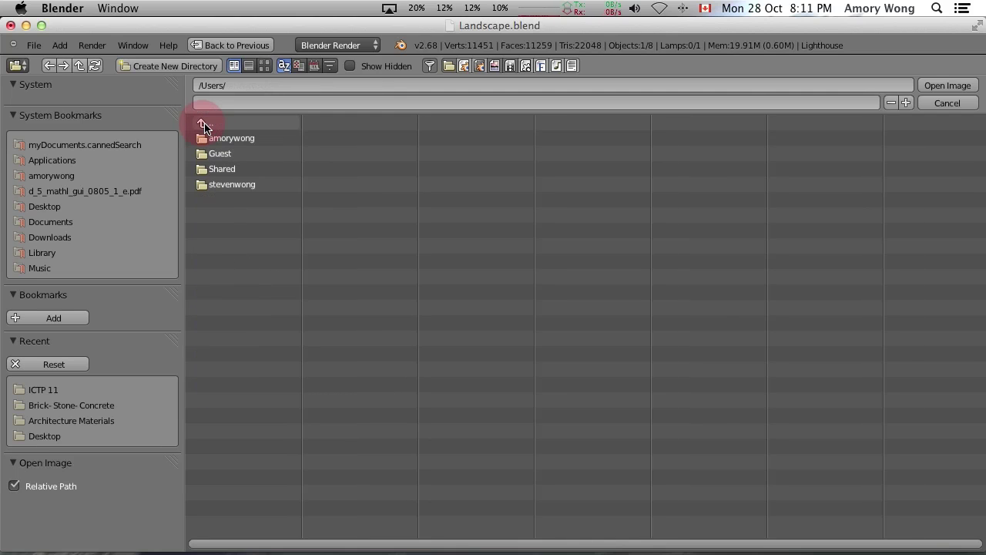
pyautogui.click(202, 124)
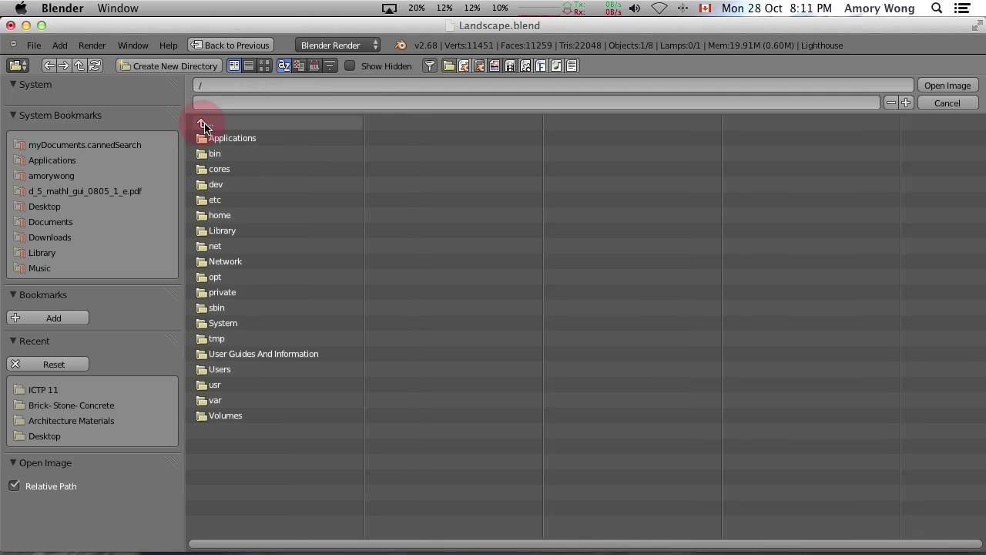
pyautogui.click(206, 416)
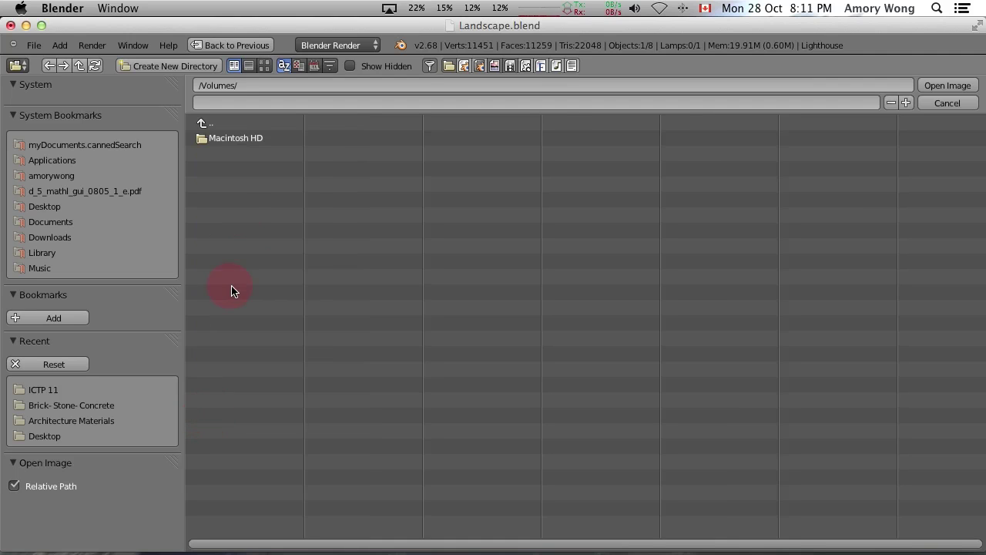
pyautogui.click(214, 125)
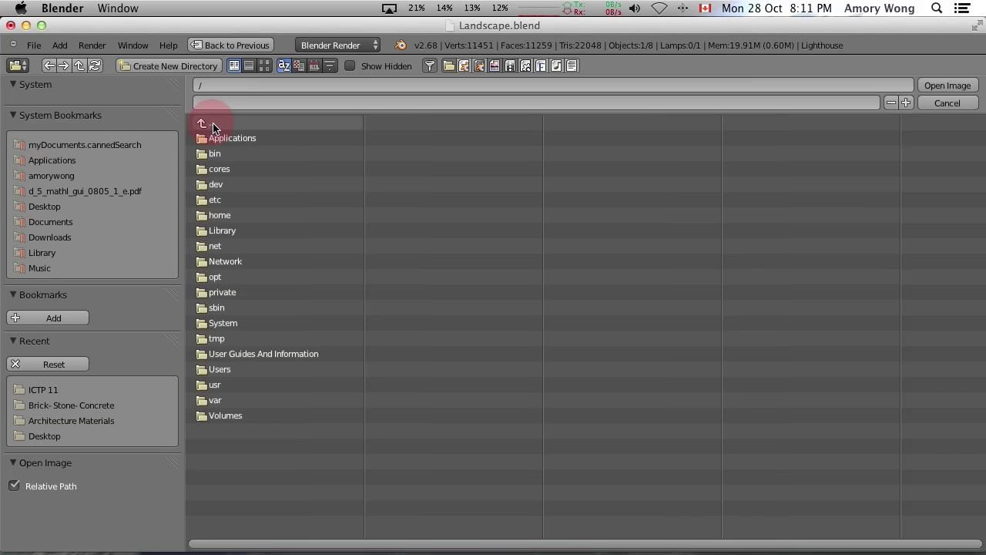
# - Browse through Users, Documents, New Education, Teaching and IT to ICTP 11's Texture_Maps folder
pyautogui.click(202, 369)
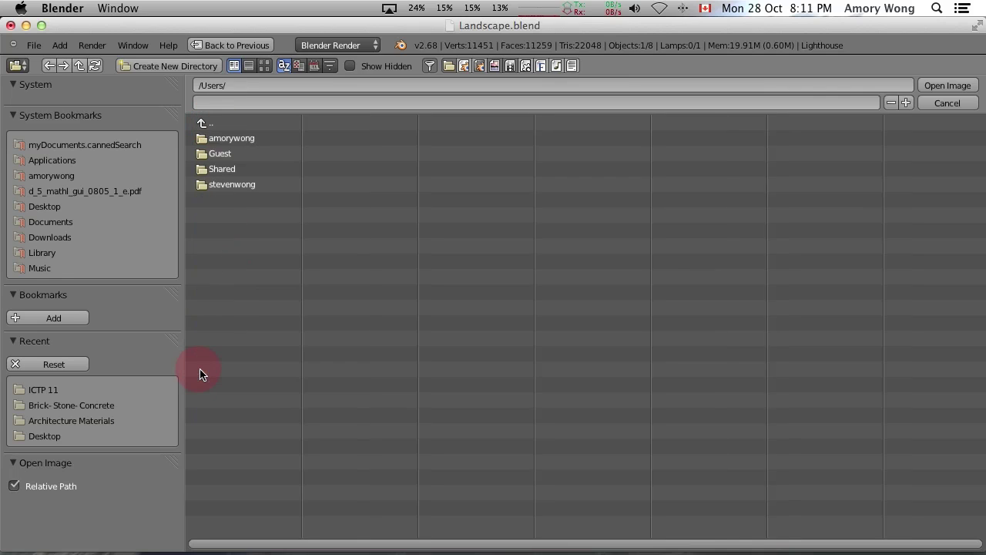
pyautogui.click(201, 139)
pyautogui.click(202, 152)
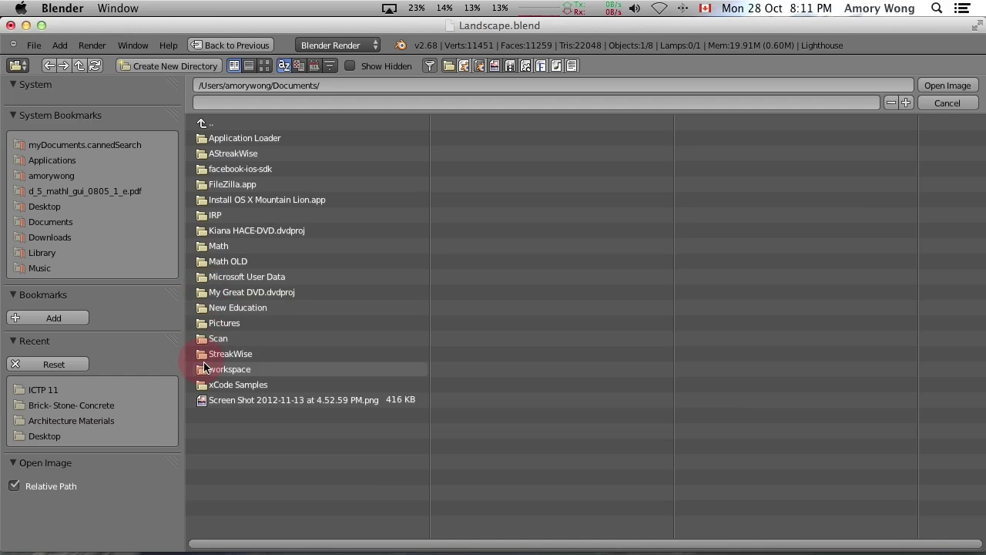
pyautogui.click(203, 308)
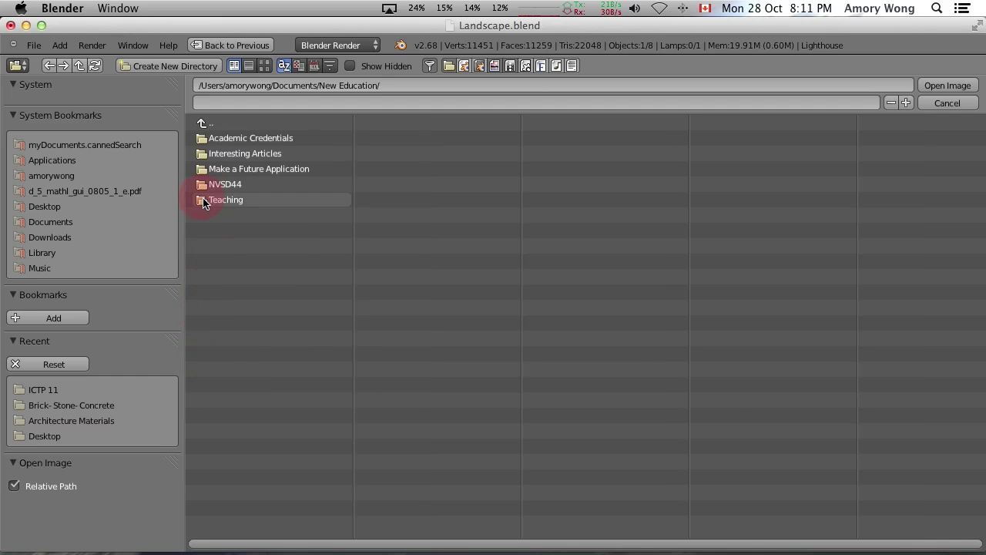
pyautogui.click(203, 202)
pyautogui.click(202, 246)
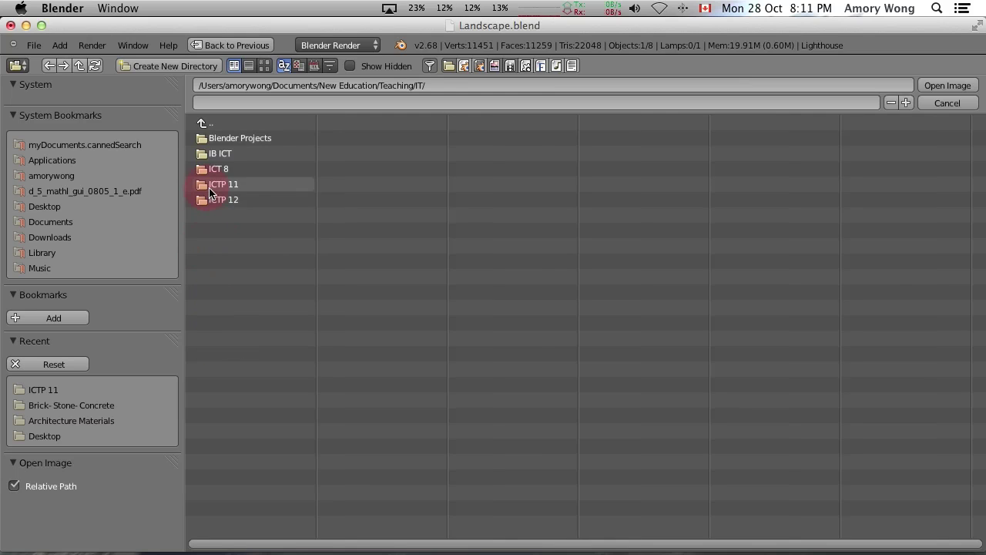
pyautogui.click(210, 188)
pyautogui.click(205, 185)
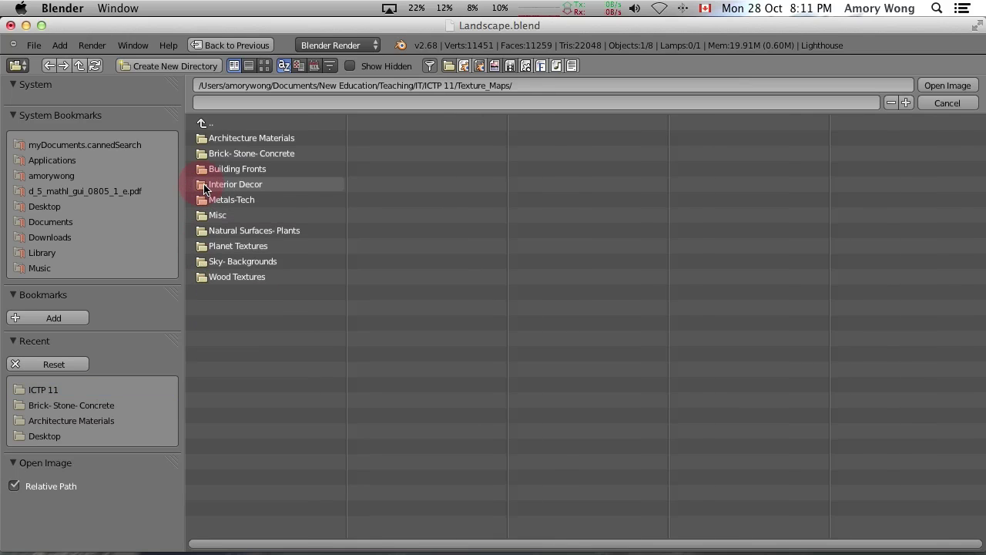
pyautogui.click(242, 188)
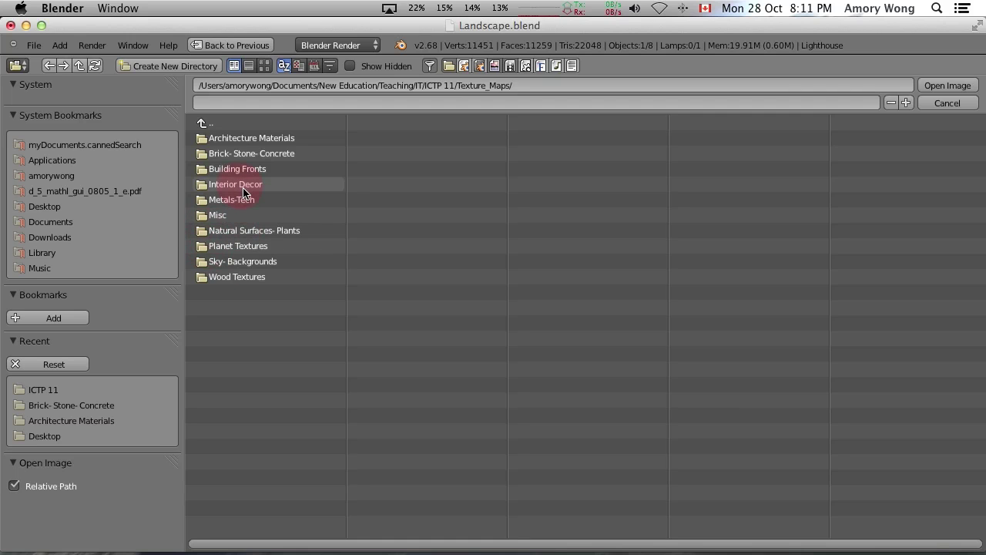
# - Open Brick- Stone- Concrete and load gray lime stone.jpg as the texture image
pyautogui.click(204, 155)
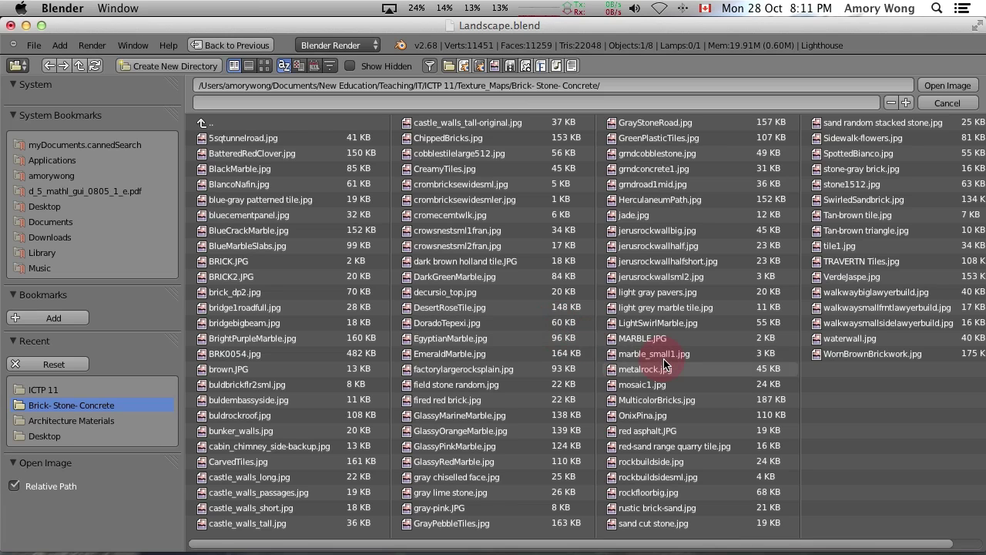
pyautogui.click(437, 493)
pyautogui.doubleClick(439, 494)
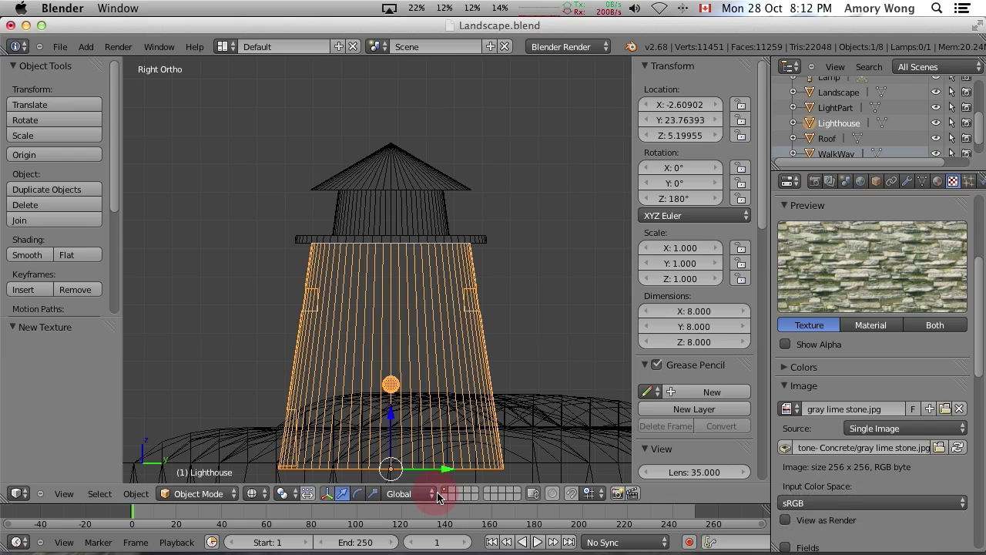
# - Drop the lighthouse material's specular intensity from 0.500 to 0.142
pyautogui.click(938, 182)
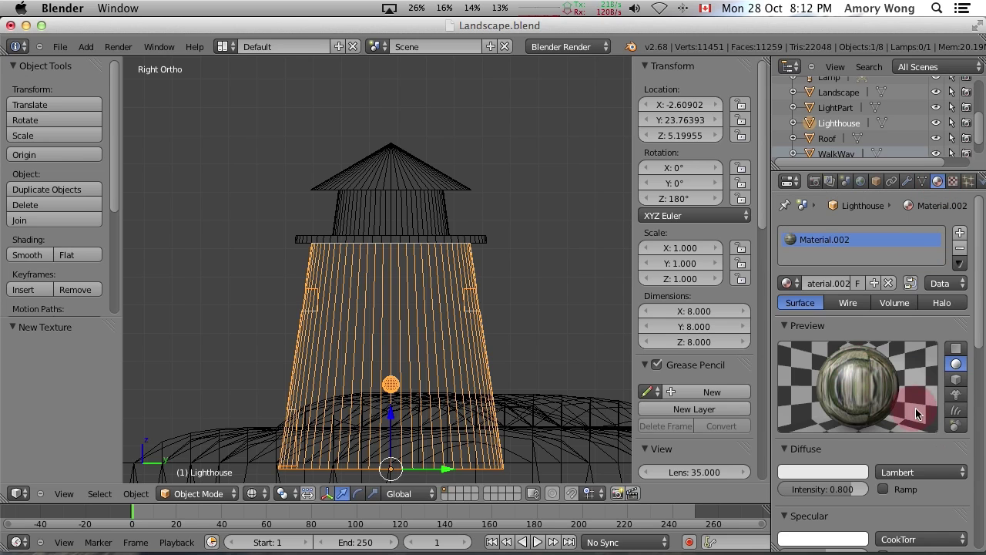
pyautogui.moveTo(958, 348); pyautogui.dragTo(973, 420)
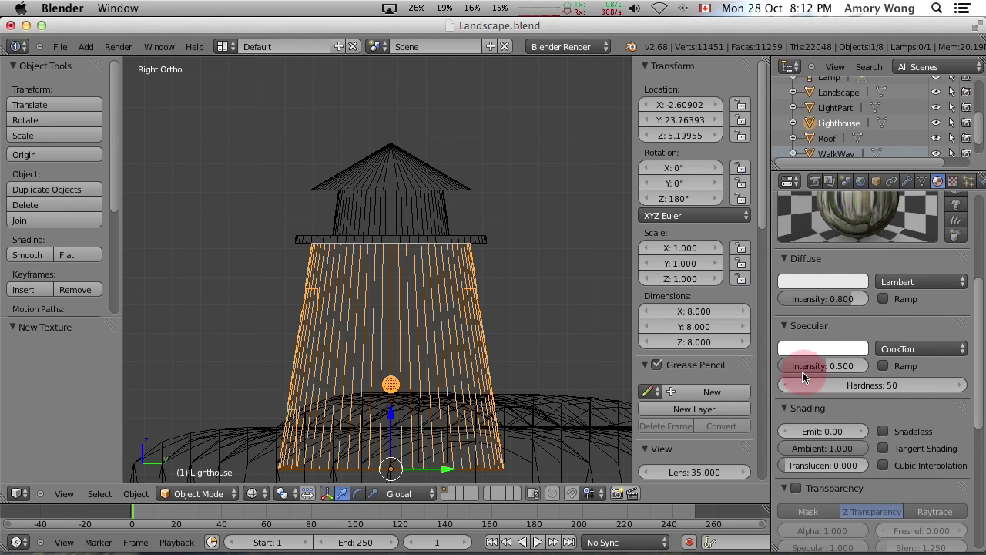
pyautogui.moveTo(792, 375)
pyautogui.mouseDown()
pyautogui.moveTo(815, 370)
pyautogui.moveTo(783, 367)
pyautogui.moveTo(790, 371)
pyautogui.mouseUp()
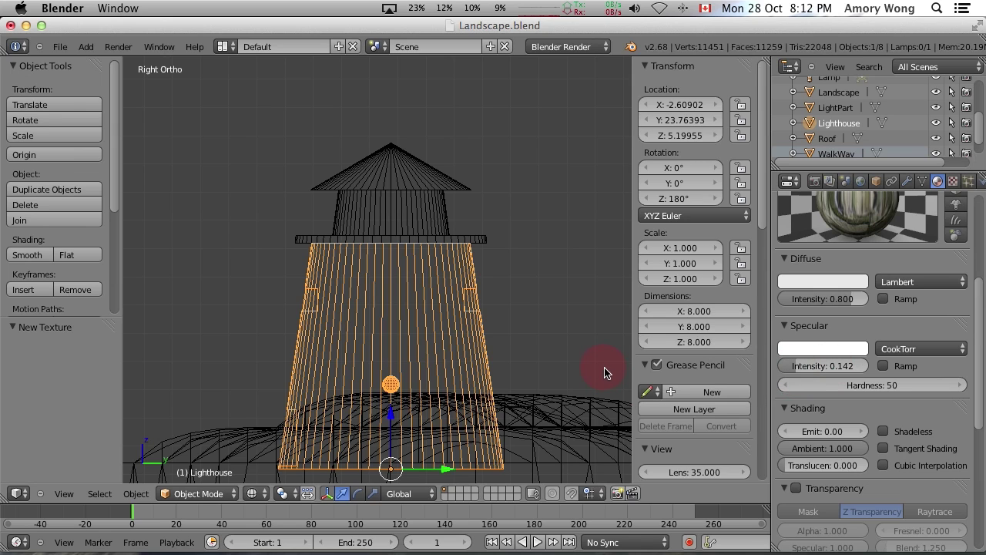
pyautogui.rightClick(520, 289)
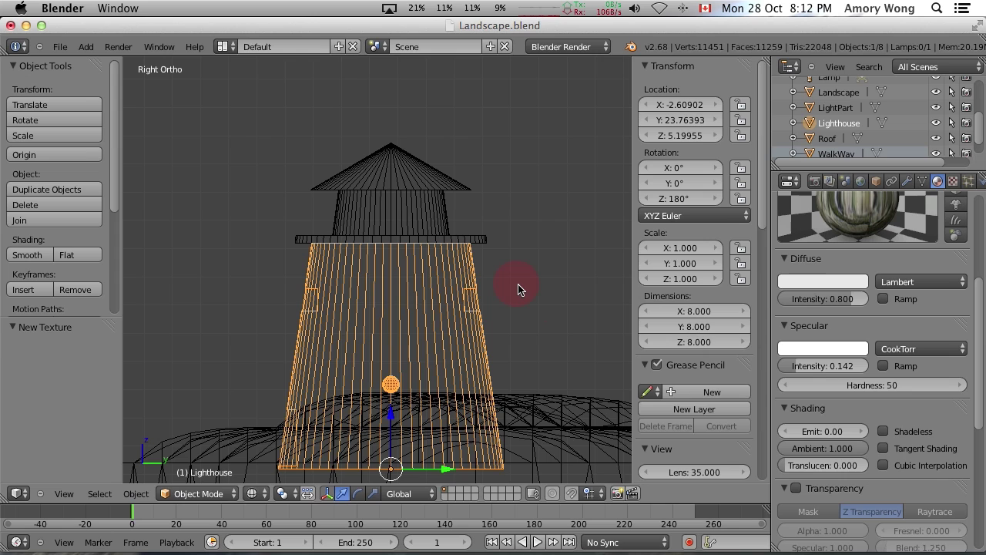
pyautogui.click(129, 51)
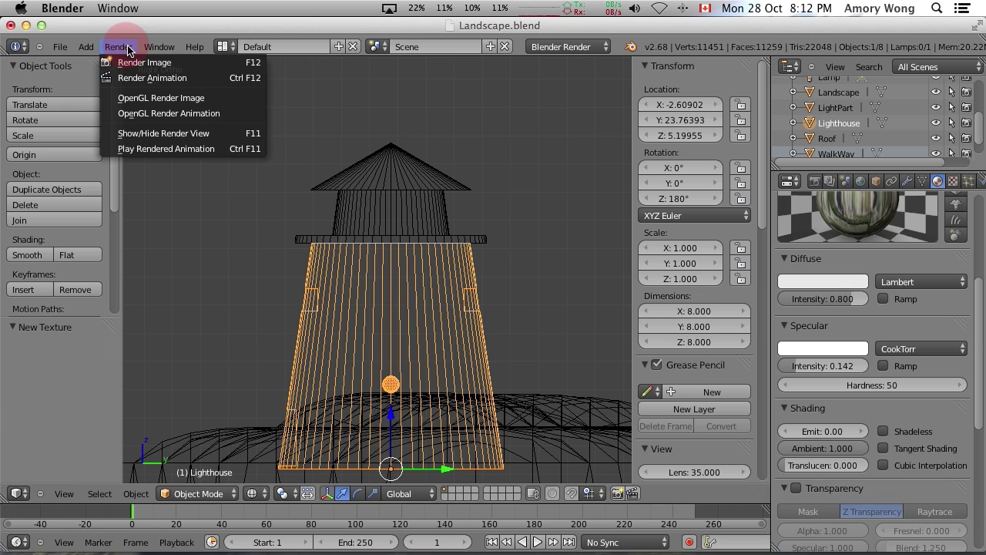
pyautogui.click(142, 62)
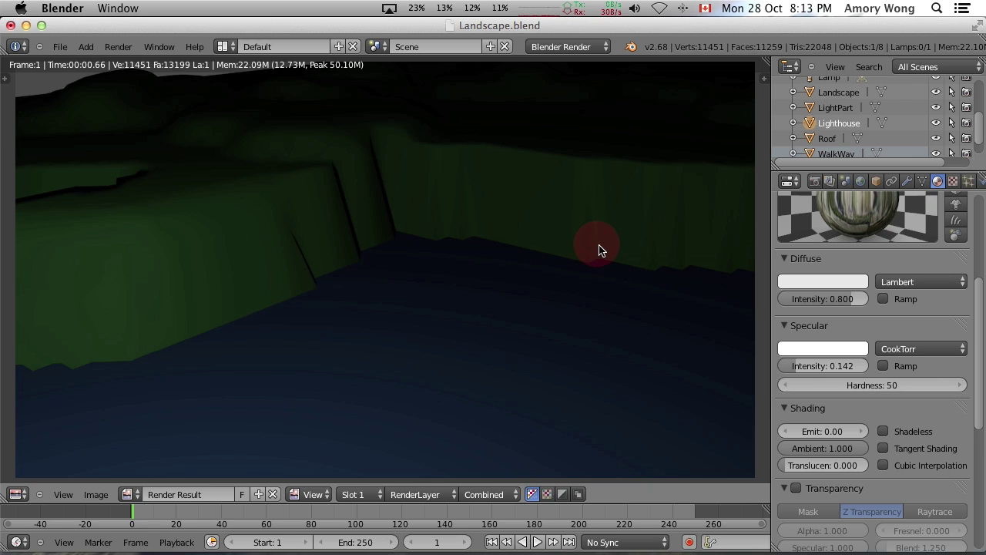
pyautogui.press('Escape')
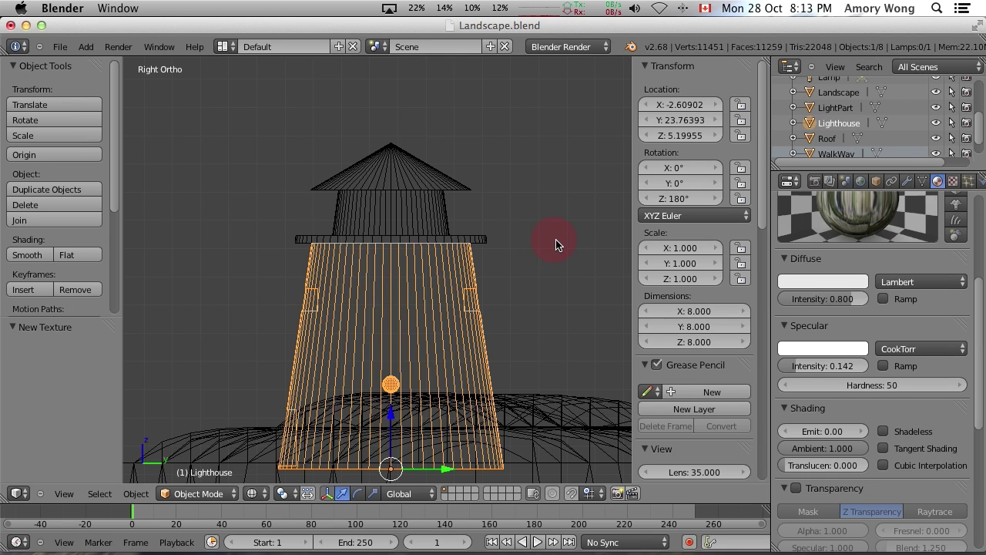
# - Select the camera and, in top view, rotate it about Z from -50° to -99.5°
pyautogui.scroll(-8, 560, 245)
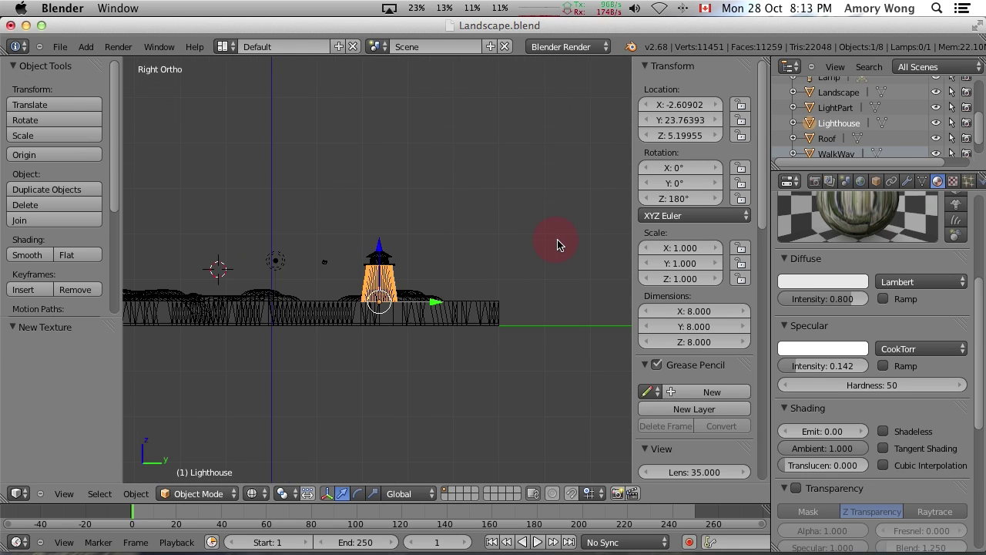
pyautogui.scroll(6, 559, 245)
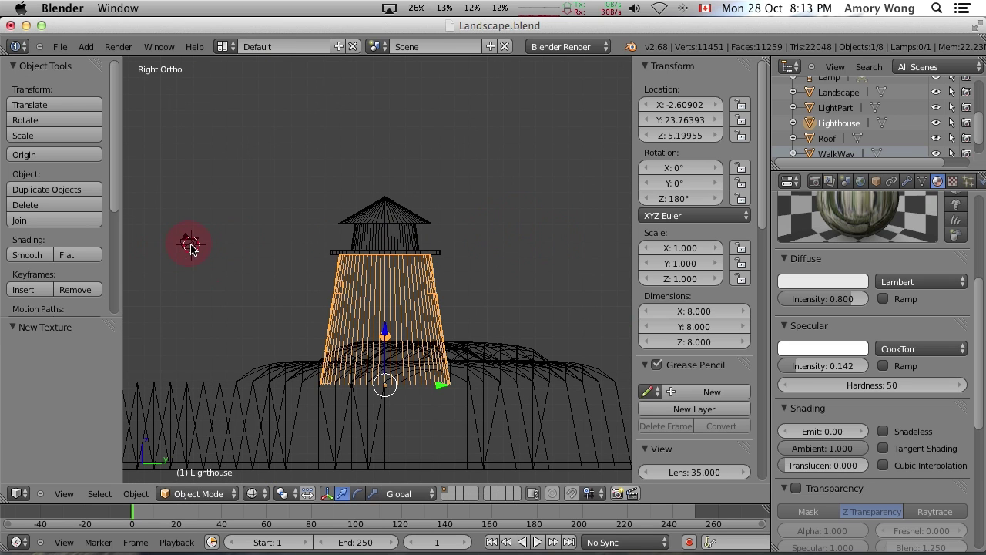
pyautogui.click(980, 125)
pyautogui.scroll(3, 980, 125)
pyautogui.click(833, 108)
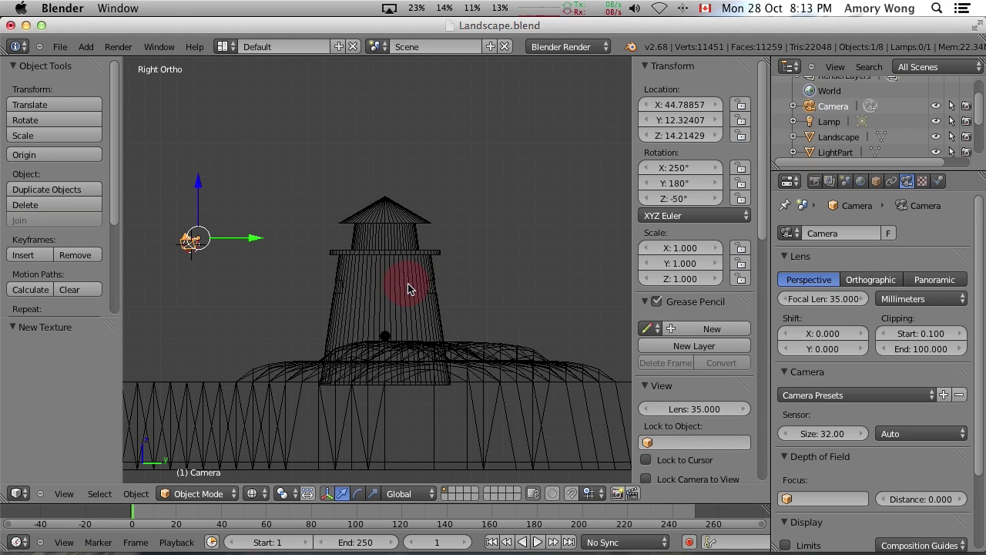
pyautogui.press('KP_7')
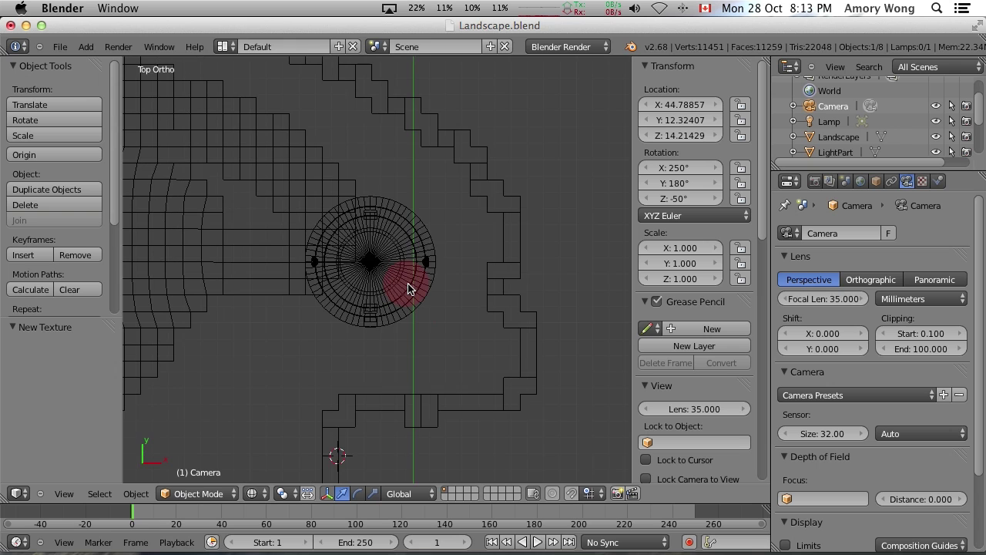
pyautogui.scroll(-7, 529, 415)
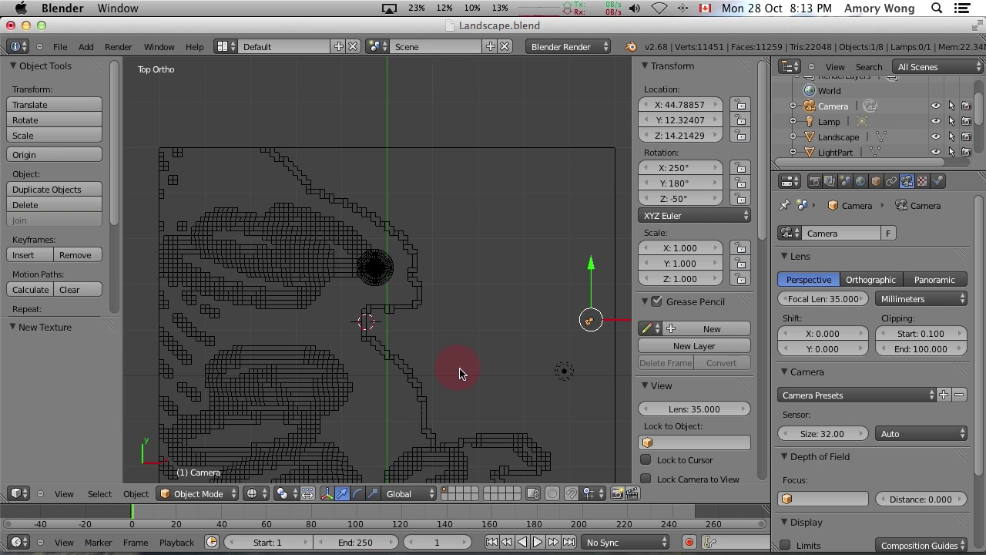
pyautogui.press('r')
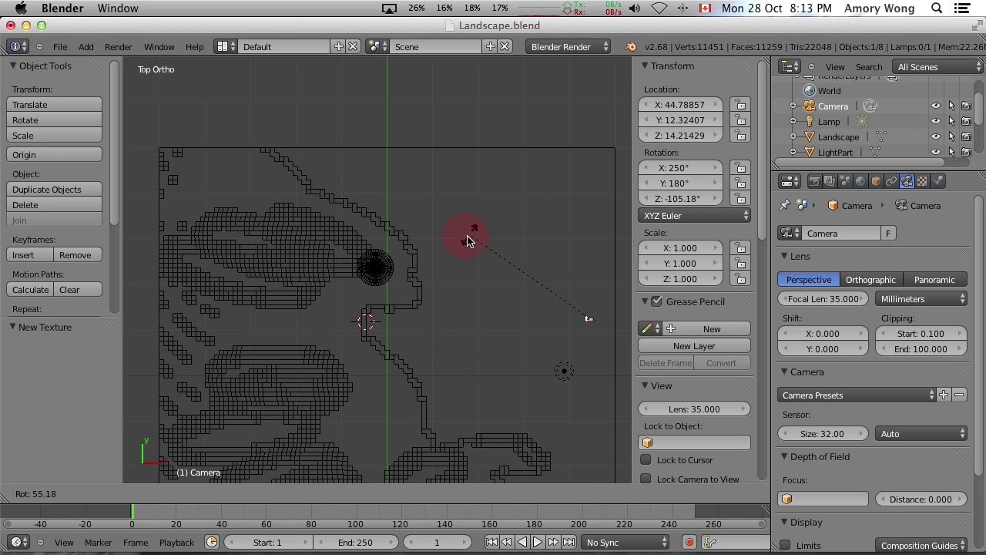
pyautogui.click(459, 249)
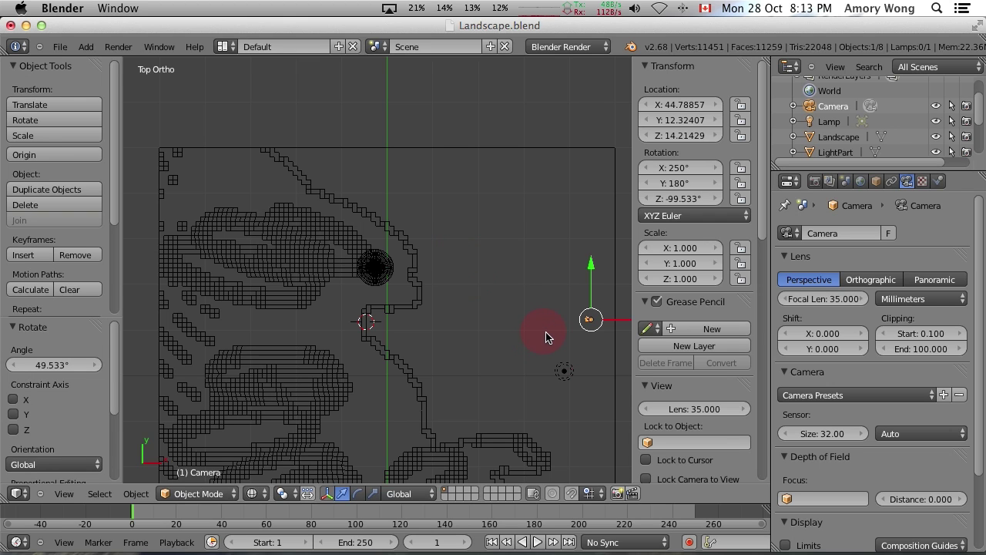
# - Switch to a side view and orbit to see the lighthouse at an angle
pyautogui.press('KP_3')
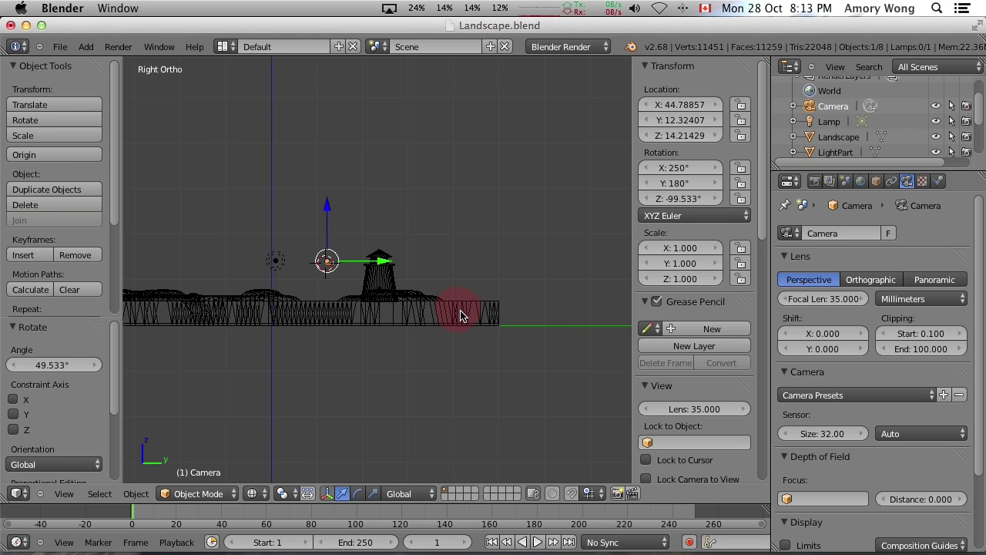
pyautogui.scroll(6, 462, 315)
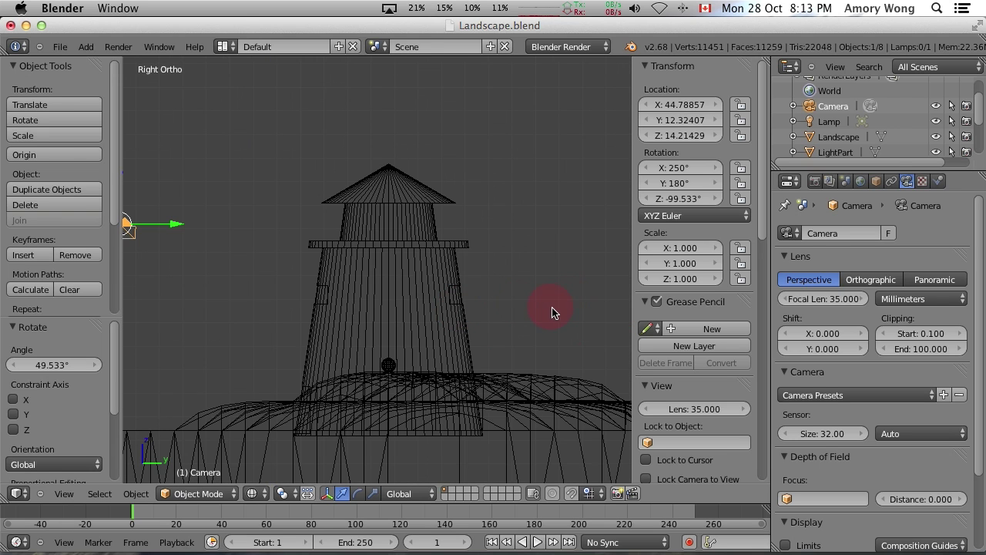
pyautogui.moveTo(553, 313); pyautogui.dragTo(610, 337, button='middle')
# - Move the camera to X 24.09, tilt it to 264.4° X rotation, and check the camera view
pyautogui.scroll(1, 565, 337)
pyautogui.scroll(-6, 609, 337)
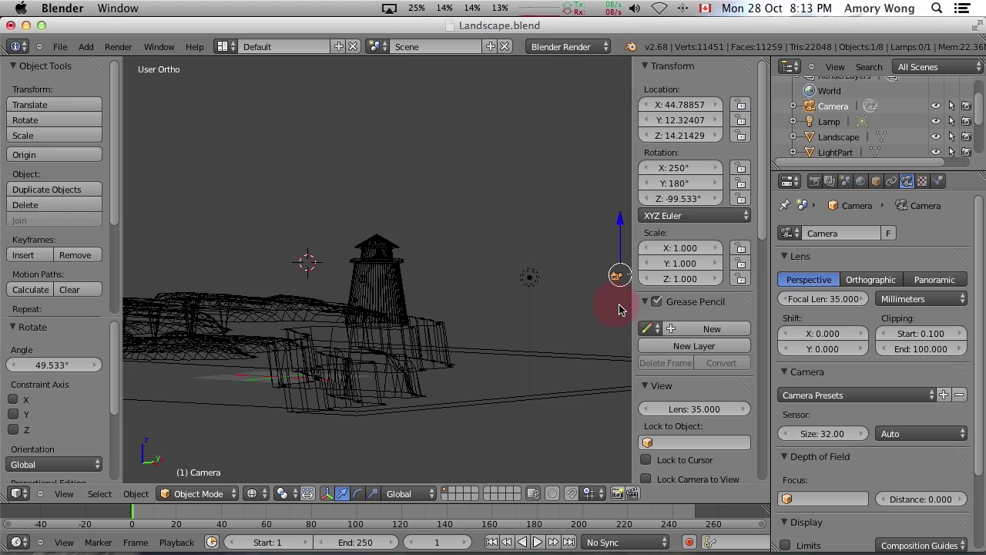
pyautogui.moveTo(619, 308); pyautogui.dragTo(590, 325, button='middle')
pyautogui.moveTo(447, 353); pyautogui.dragTo(343, 329, button='middle')
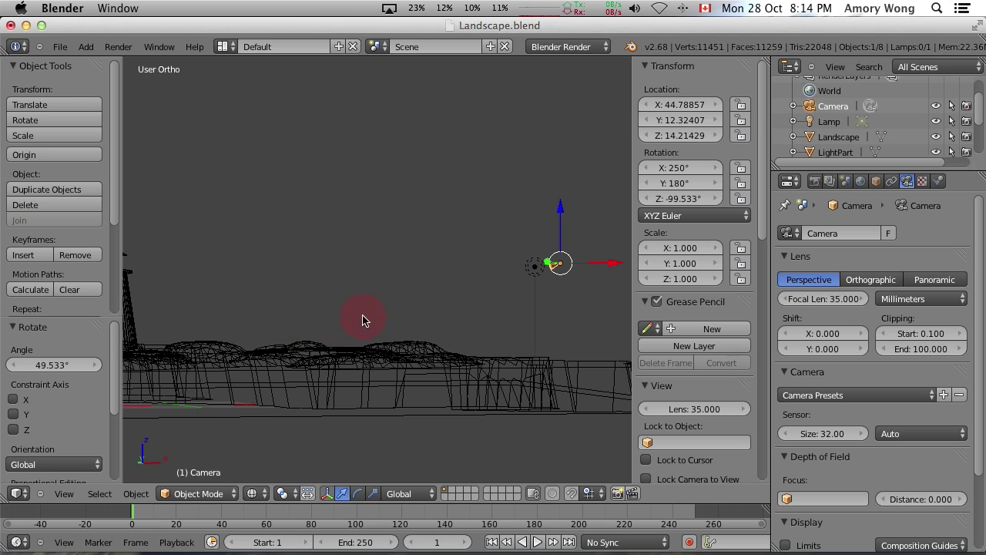
pyautogui.moveTo(615, 265); pyautogui.dragTo(425, 268)
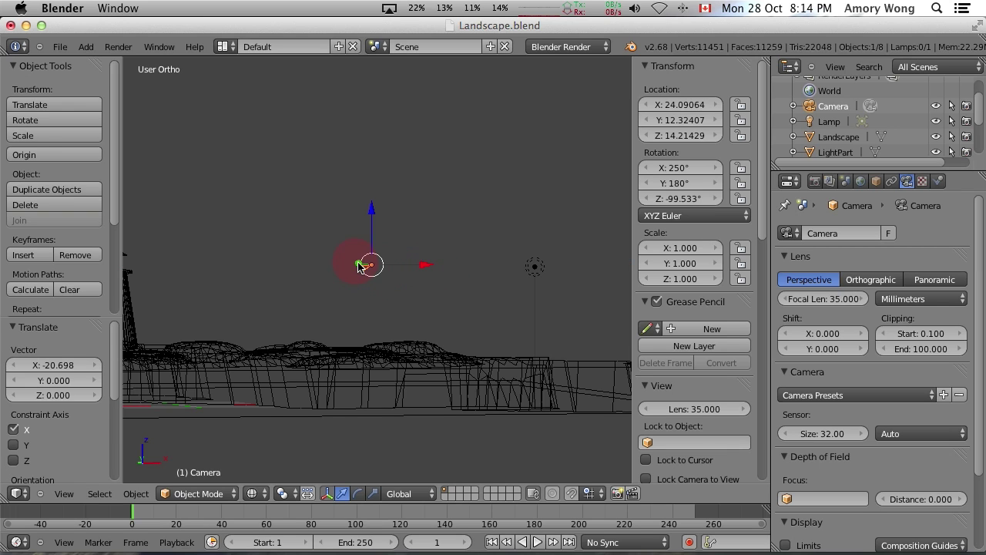
pyautogui.press('r')
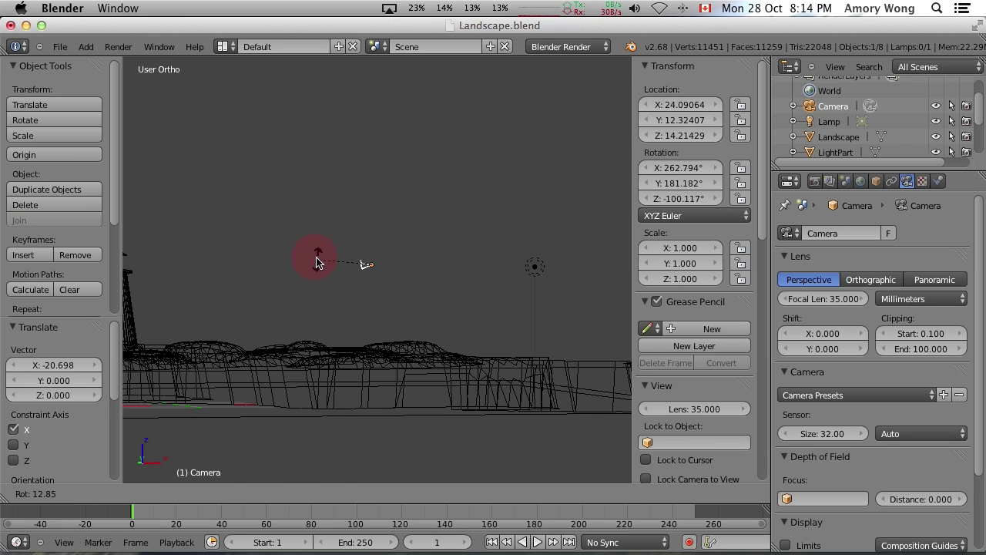
pyautogui.click(317, 262)
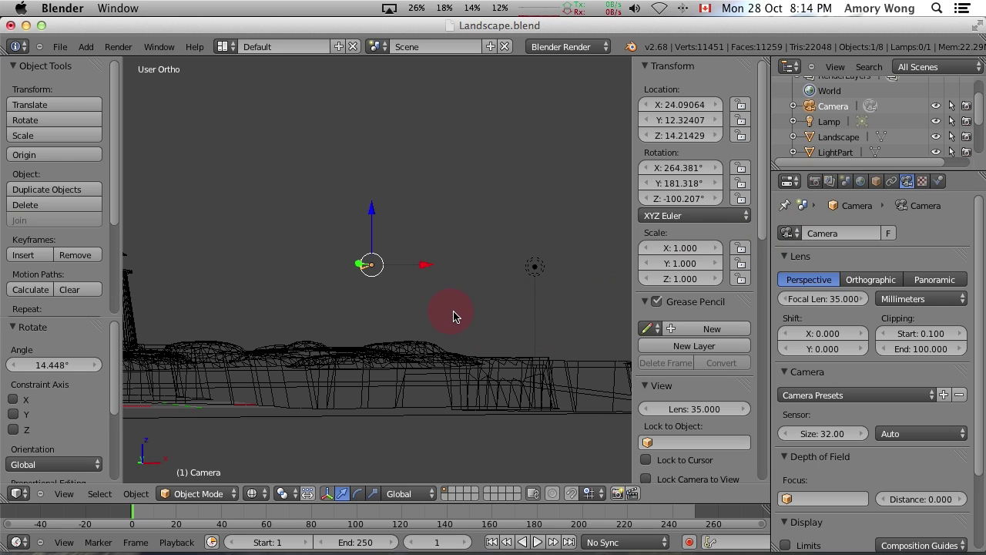
pyautogui.press('KP_0')
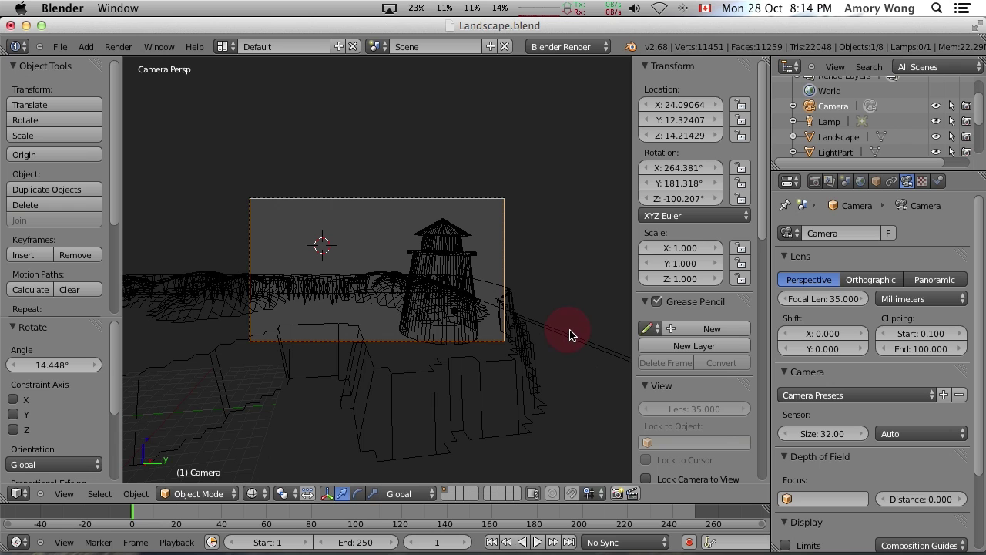
# - From top view, swing the camera to -120.9° Z rotation and check its framing
pyautogui.press('KP_0')
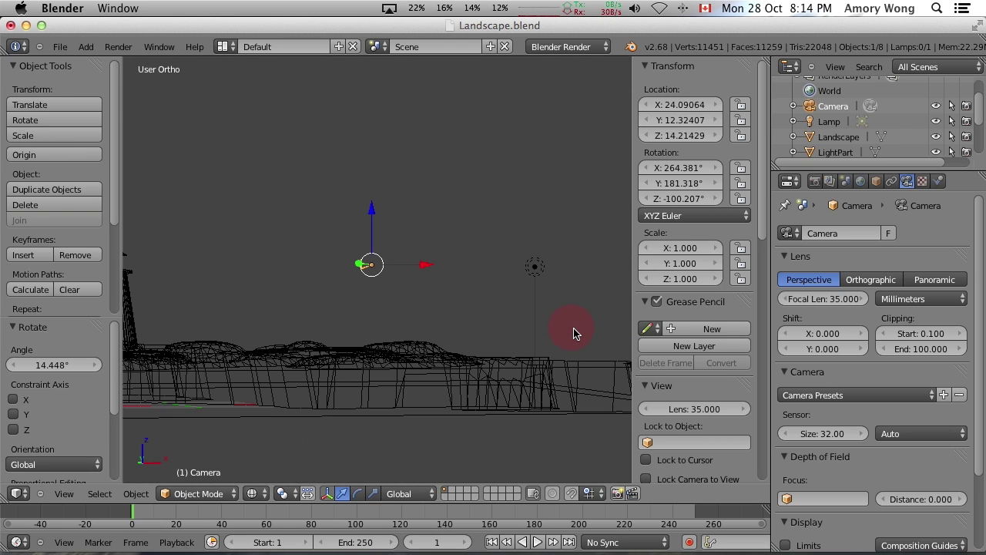
pyautogui.press('KP_5')
pyautogui.press('KP_7')
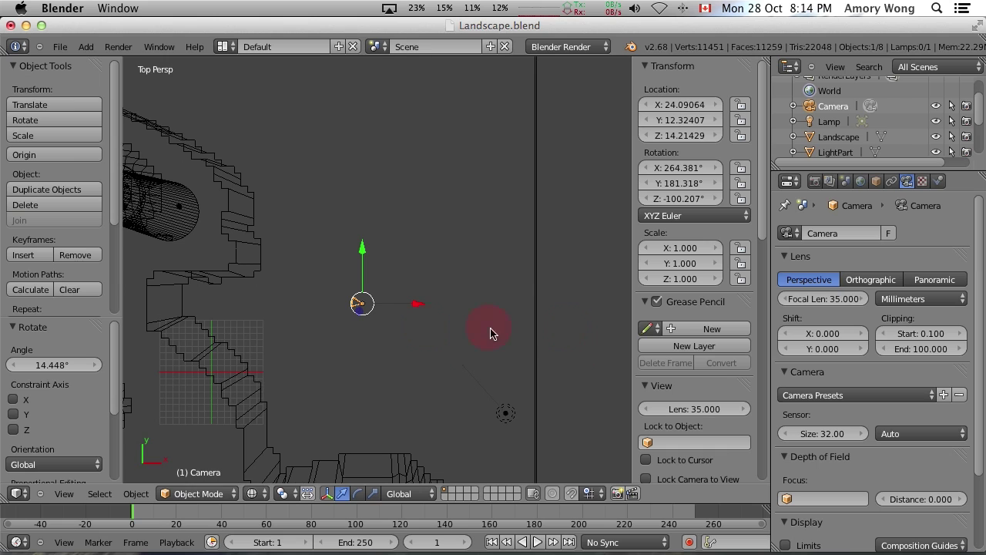
pyautogui.press('r')
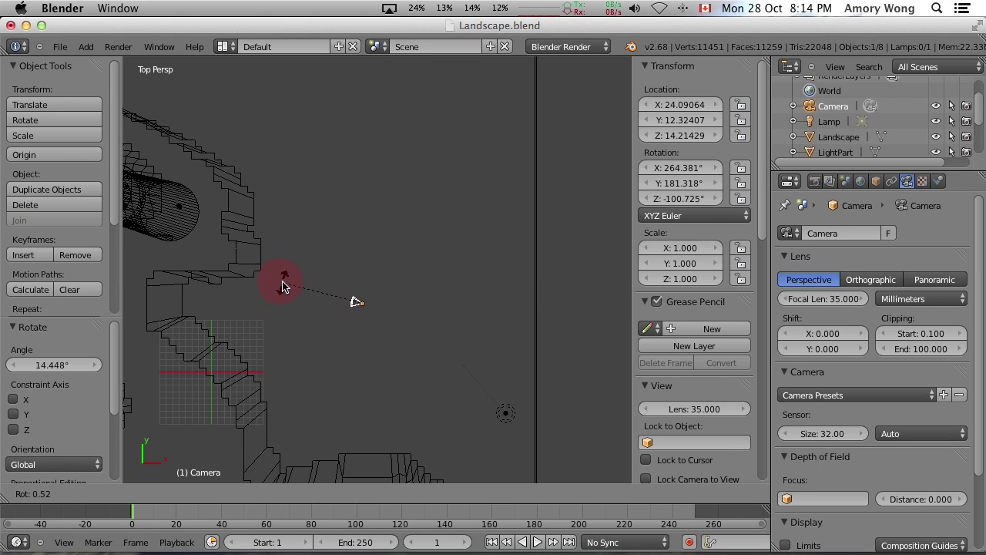
pyautogui.click(297, 262)
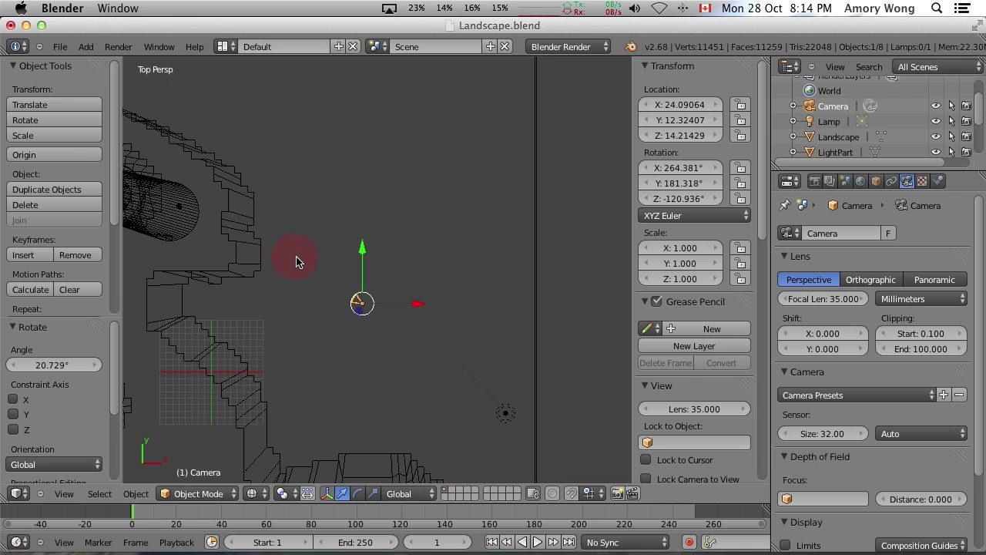
pyautogui.press('KP_0')
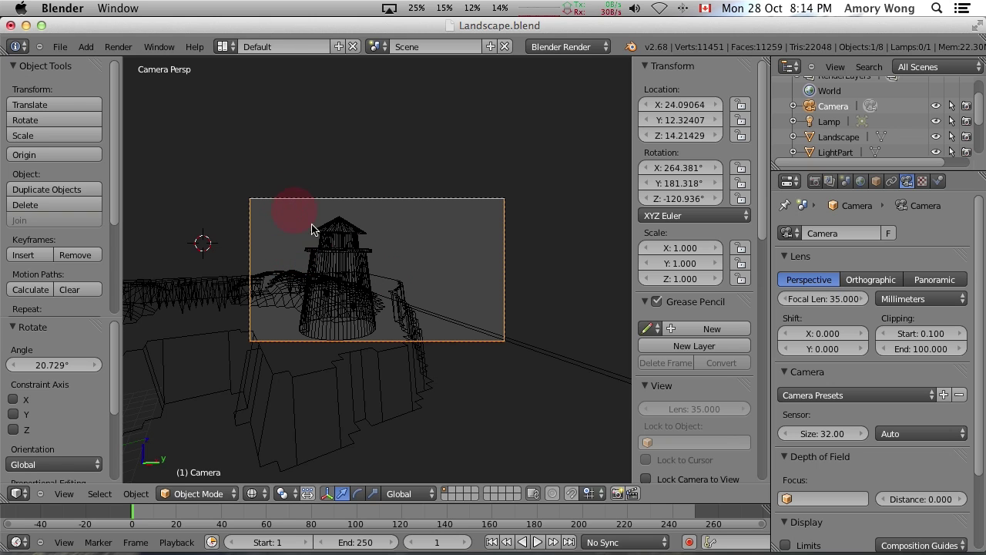
pyautogui.press('KP_Decimal')
pyautogui.press('KP_7')
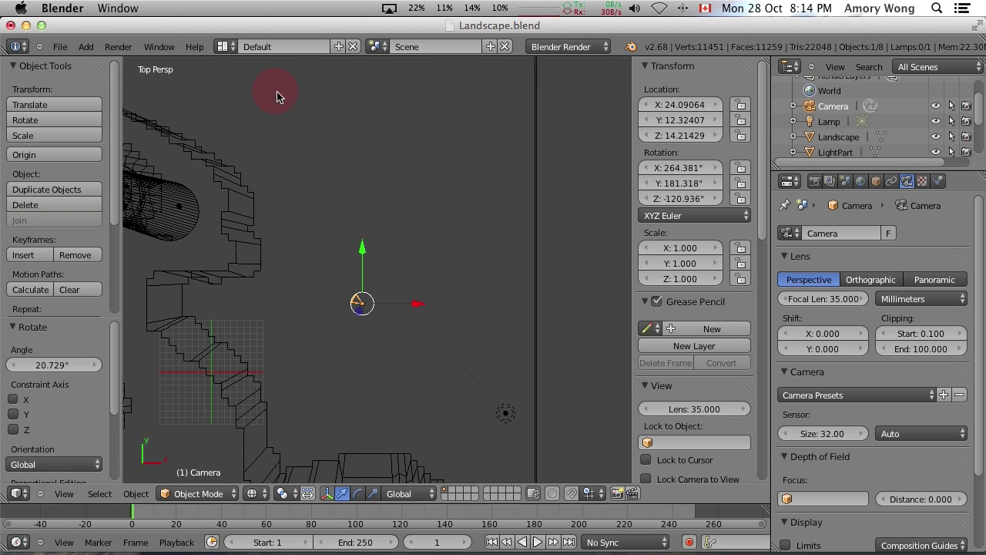
pyautogui.click(121, 48)
pyautogui.click(131, 63)
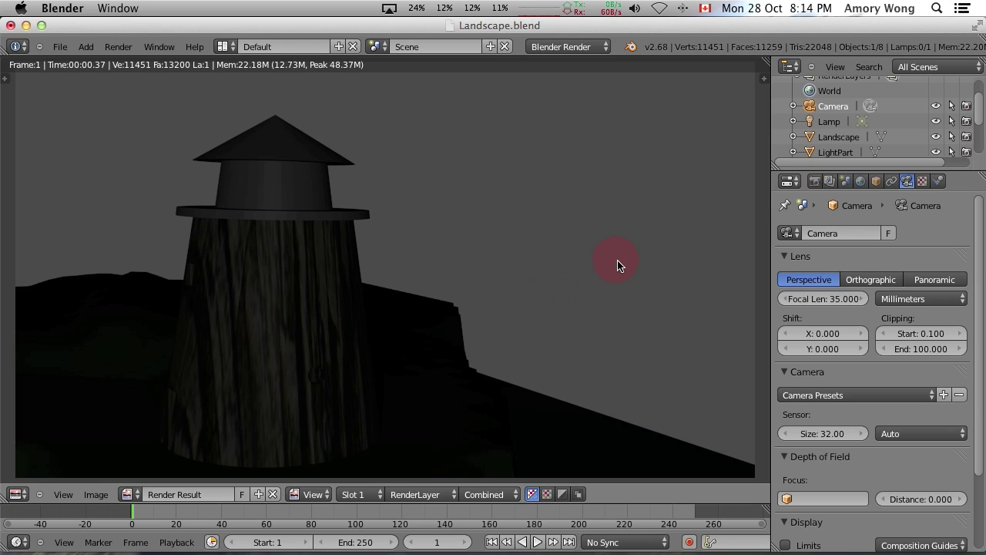
pyautogui.scroll(-3, 623, 264)
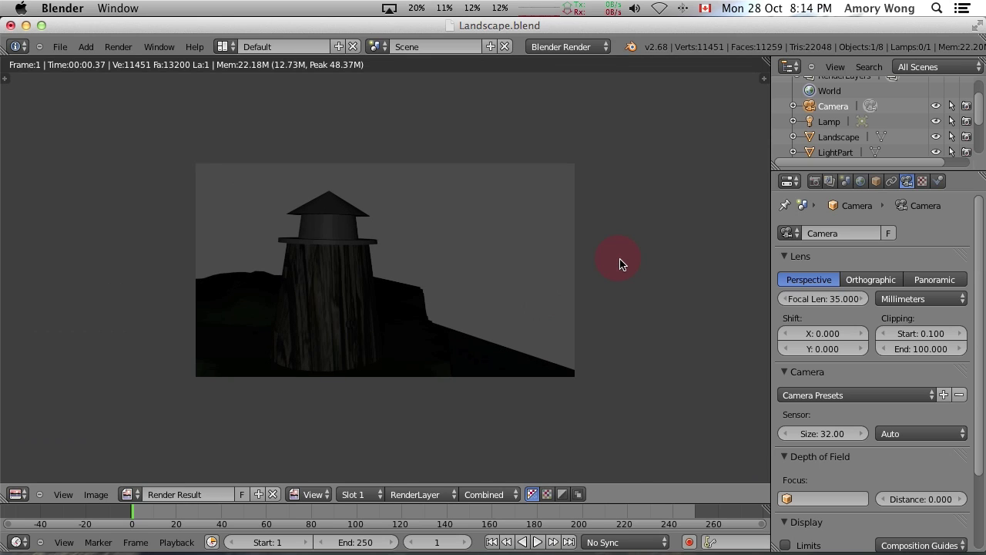
pyautogui.press('Escape')
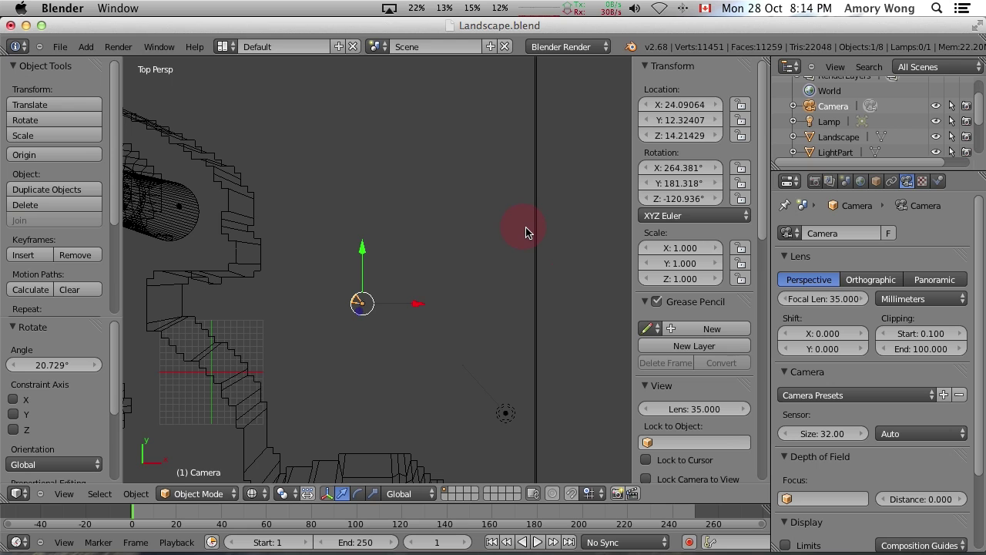
# - Add a Sun lamp, move it along X and Y, then raise it to Z 65.46
pyautogui.scroll(-7, 527, 231)
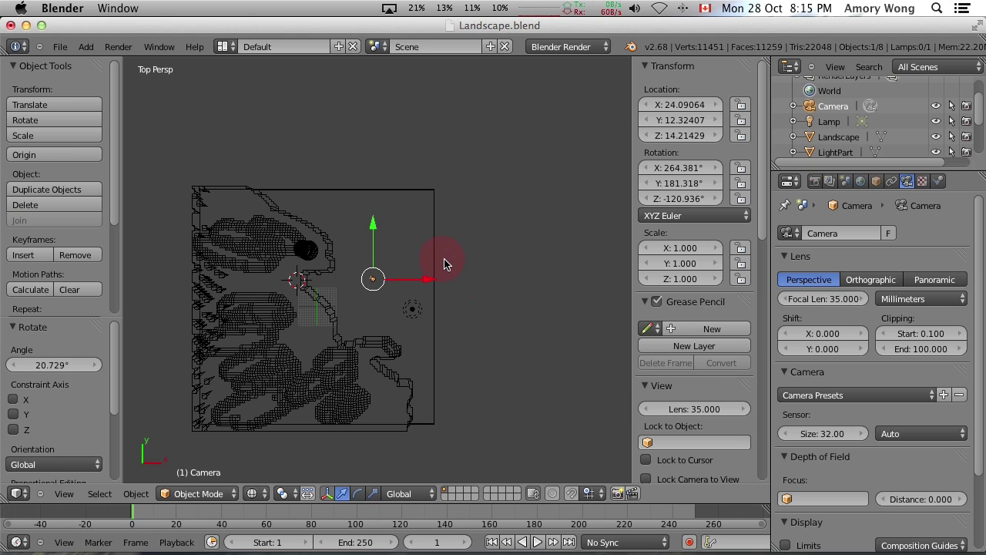
pyautogui.hotkey('shift', 'a')
pyautogui.moveTo(444, 265)
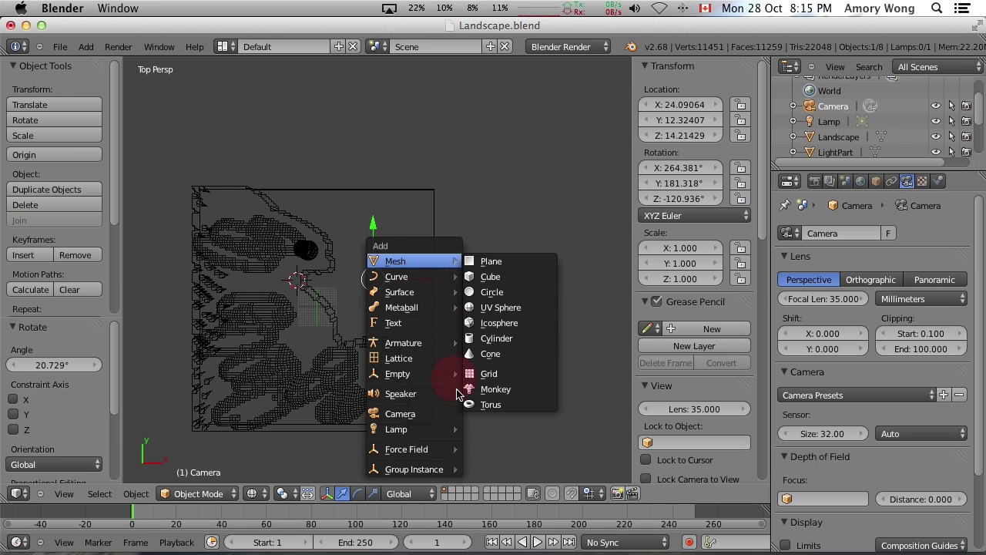
pyautogui.moveTo(444, 430)
pyautogui.click(493, 449)
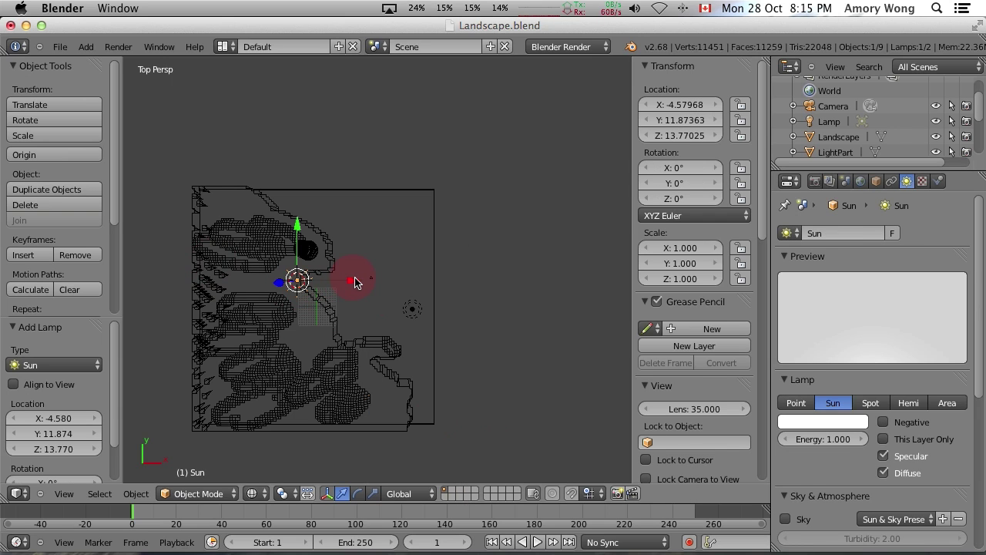
pyautogui.moveTo(355, 284); pyautogui.dragTo(478, 271)
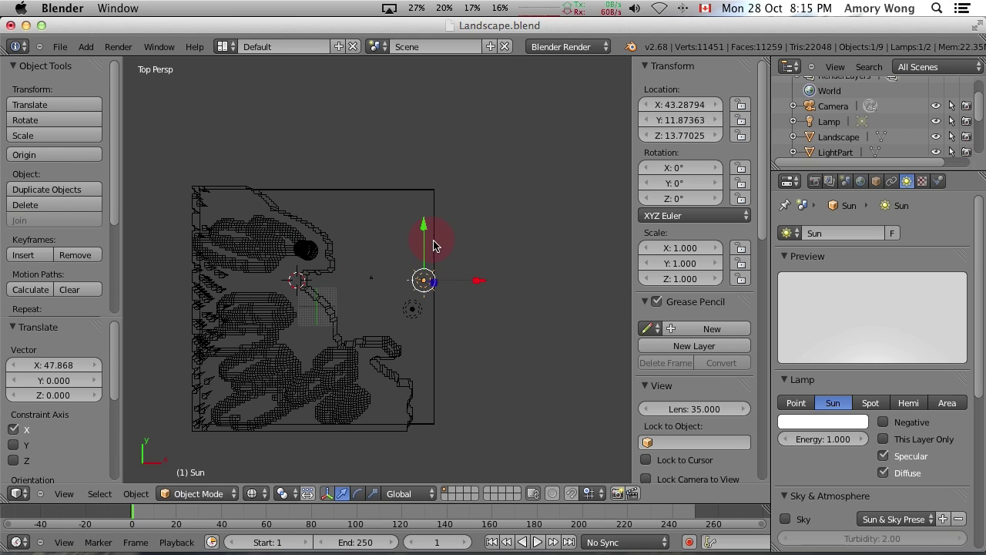
pyautogui.moveTo(426, 227); pyautogui.dragTo(423, 119)
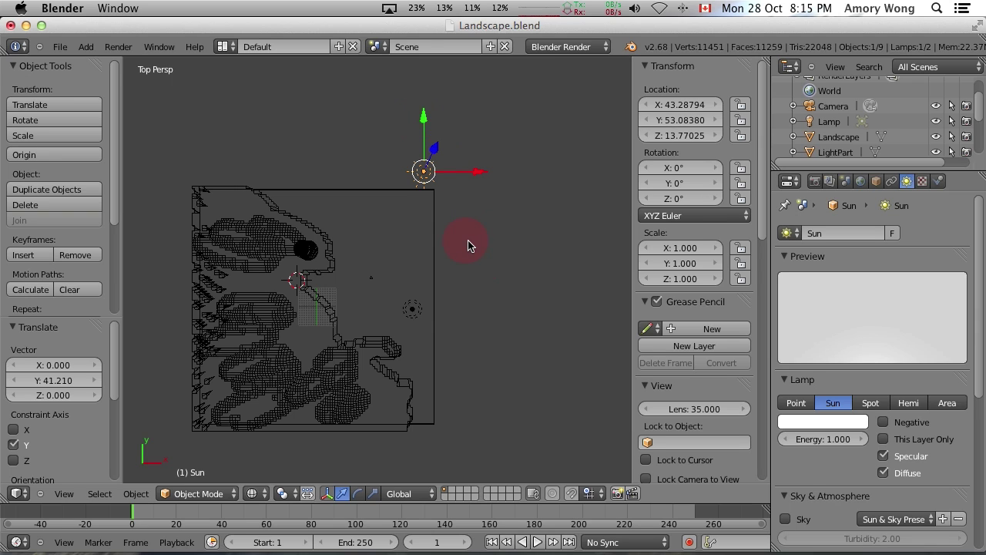
pyautogui.press('KP_3')
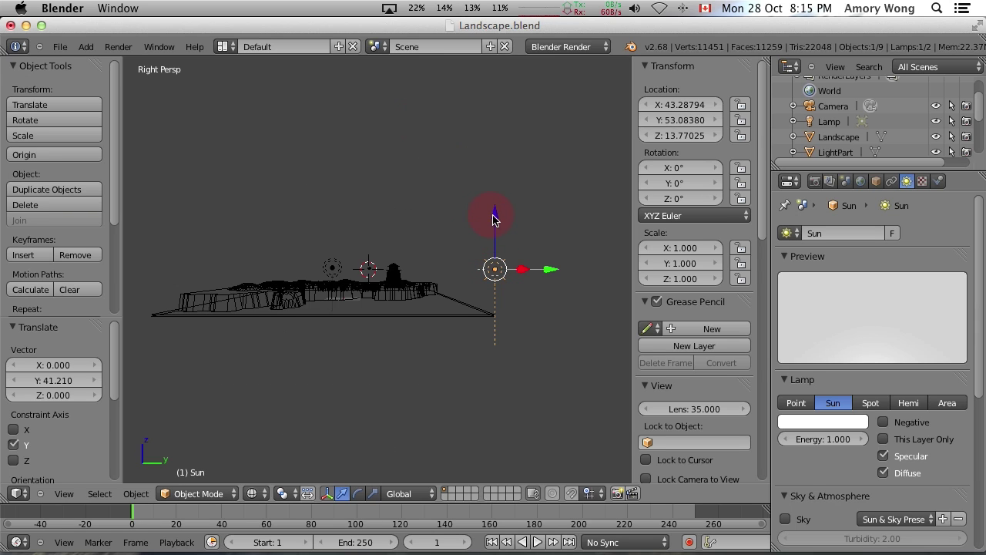
pyautogui.moveTo(496, 220); pyautogui.dragTo(484, 60)
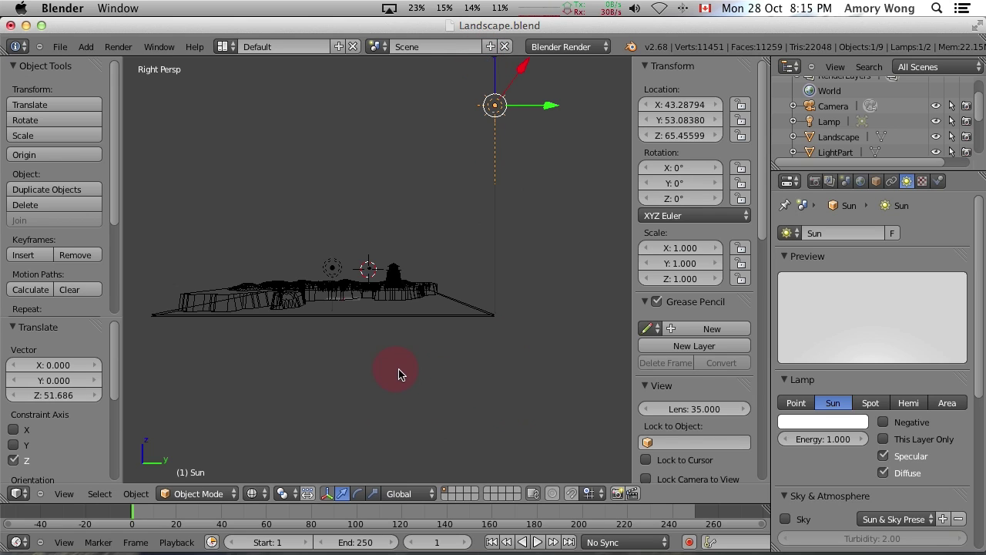
pyautogui.click(118, 46)
# - Render the scene, select Lighthouse in the Outliner, and return to the 3D viewport
pyautogui.click(125, 62)
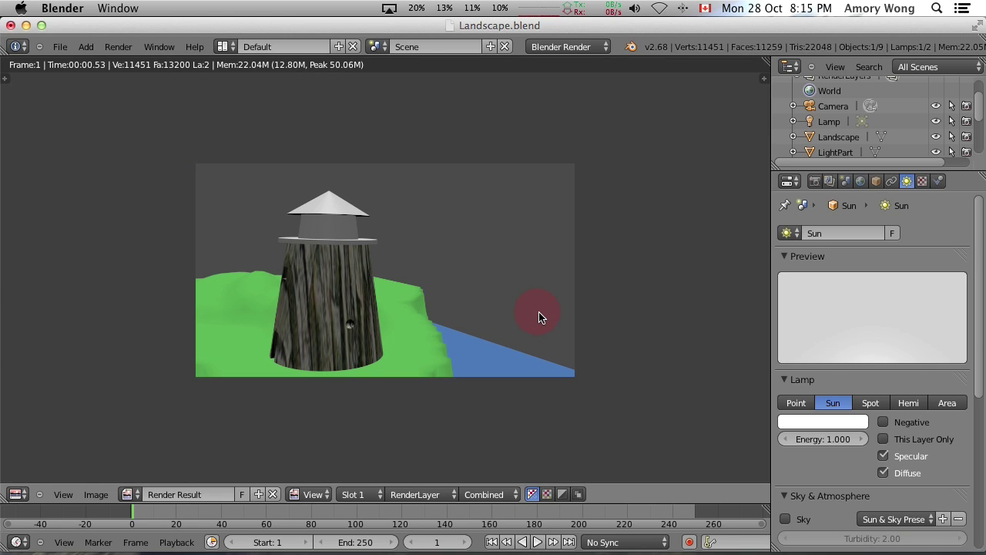
pyautogui.click(922, 181)
pyautogui.scroll(5, 975, 368)
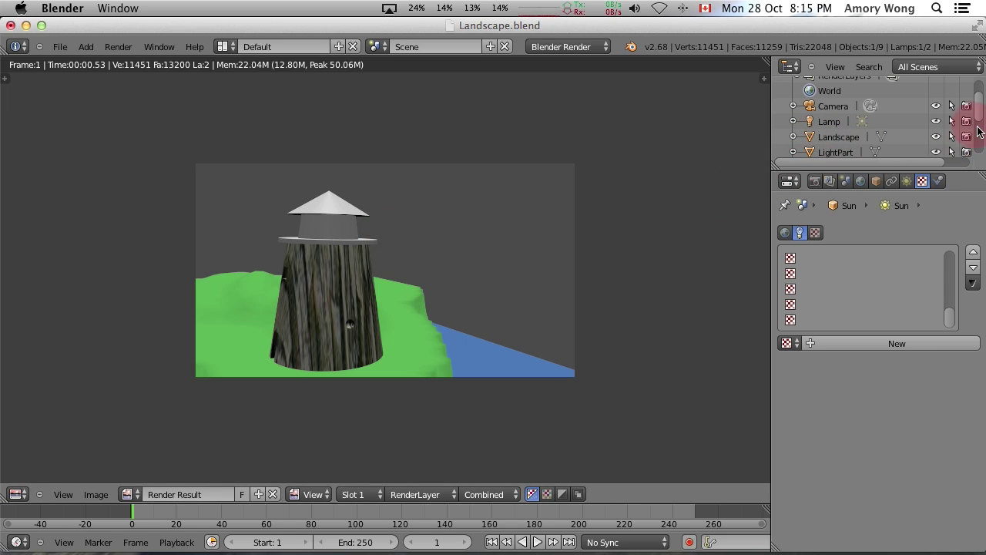
pyautogui.scroll(-2, 977, 115)
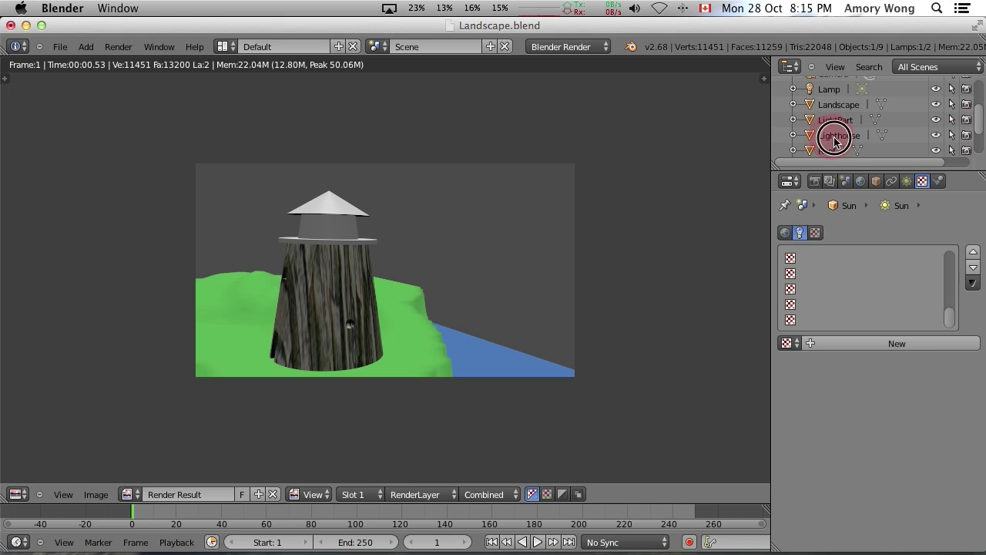
pyautogui.click(836, 137)
pyautogui.click(948, 165)
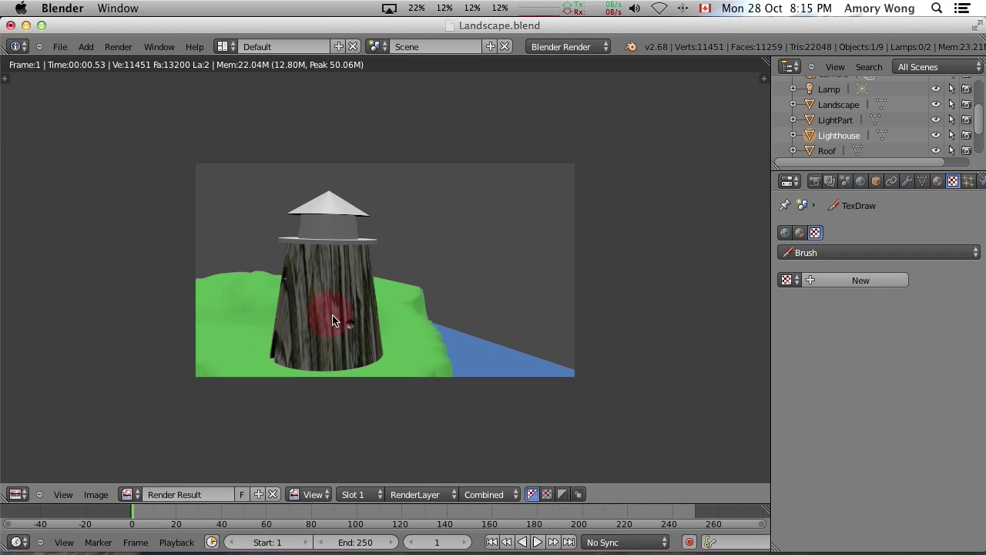
pyautogui.press('Escape')
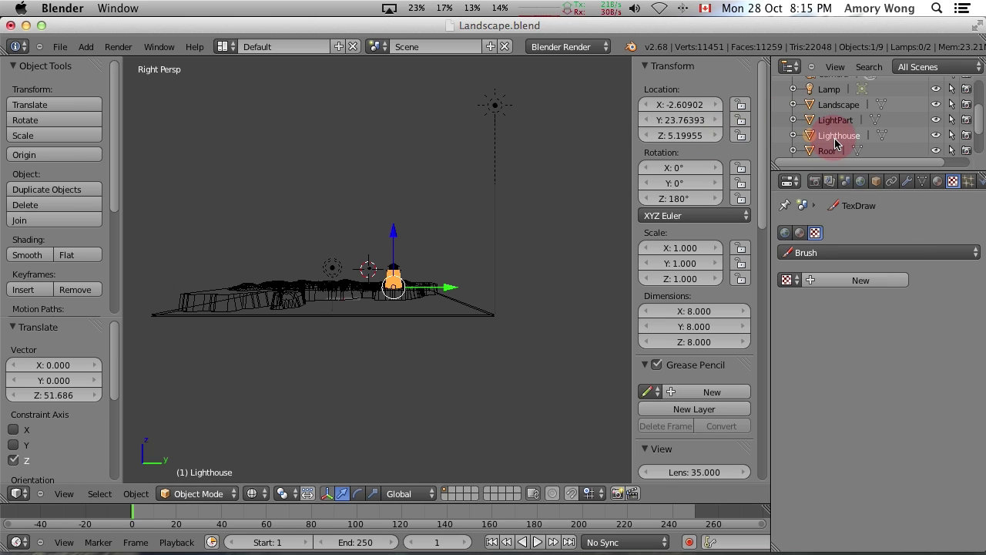
# - Set the Lighthouse texture's mapping projection to Tube
pyautogui.click(938, 181)
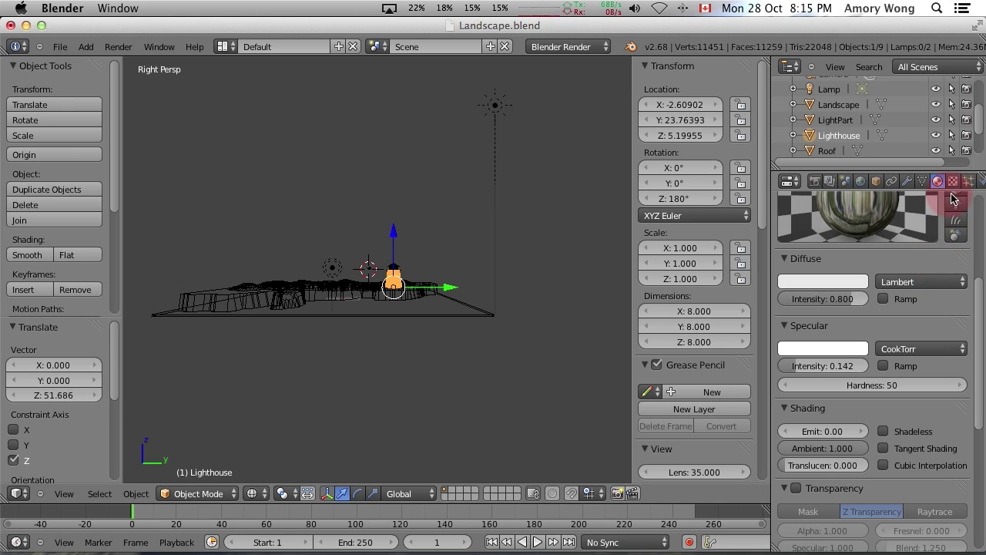
pyautogui.click(953, 182)
pyautogui.moveTo(972, 290); pyautogui.dragTo(969, 485)
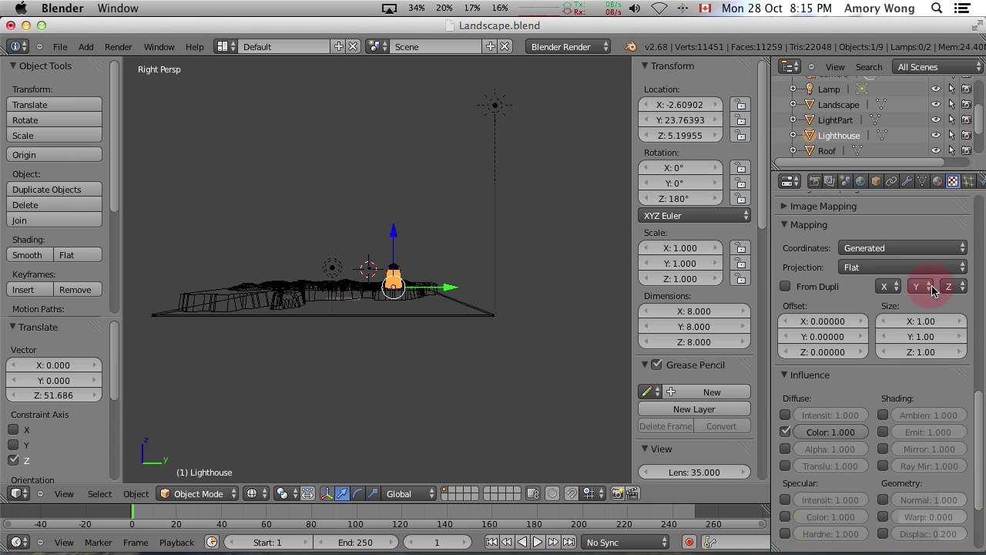
pyautogui.click(954, 268)
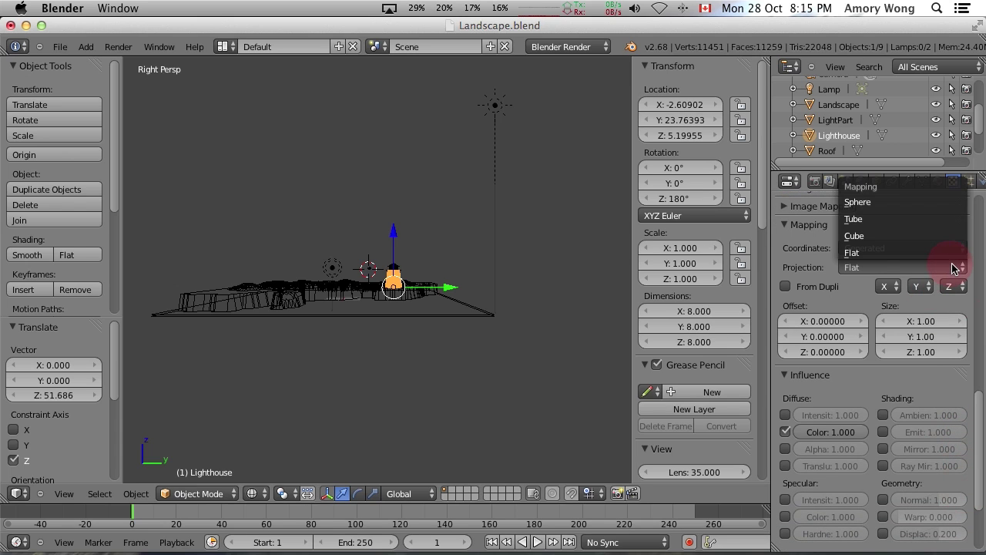
pyautogui.click(879, 221)
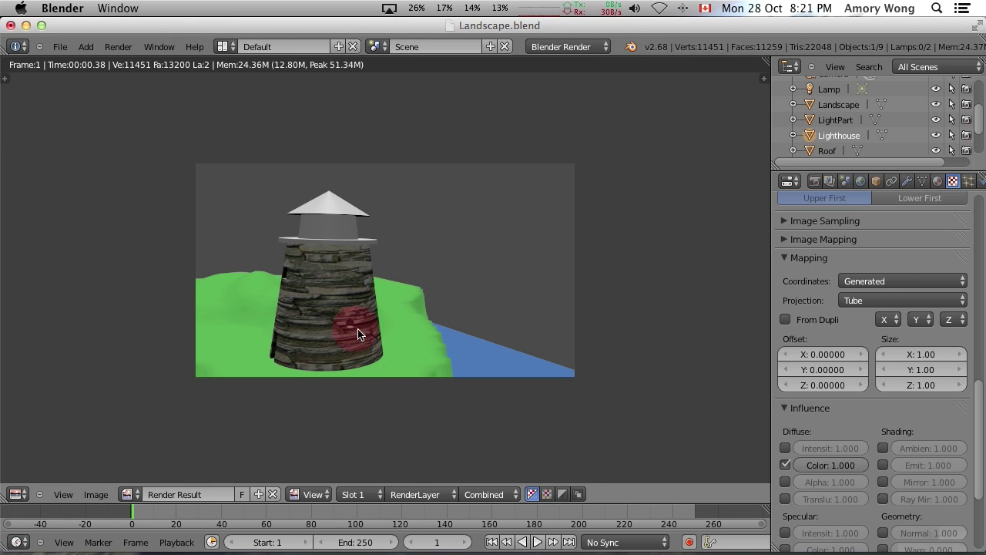
# - Set the image mapping repeats to 2 by 2, raise the vertical repeats, and re-render
pyautogui.click(787, 241)
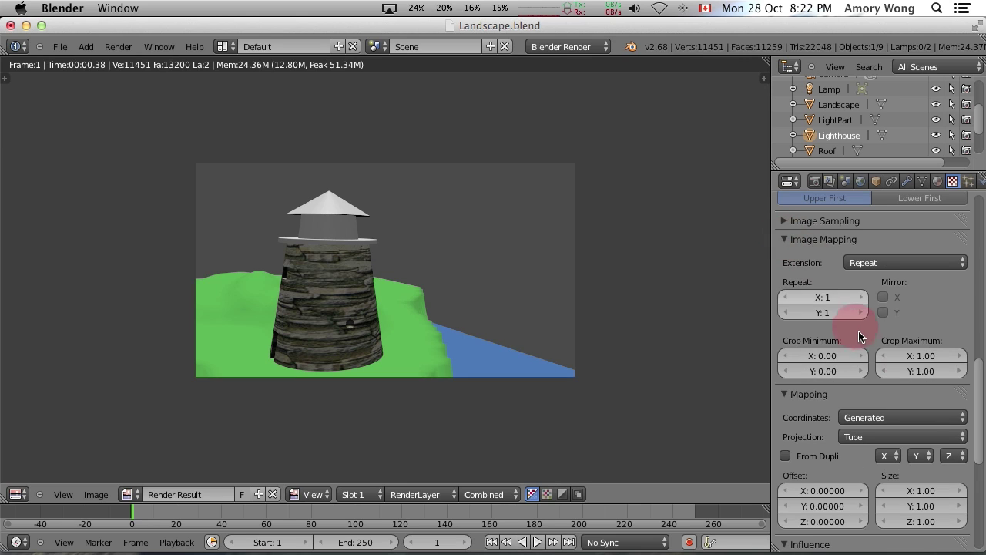
pyautogui.click(861, 297)
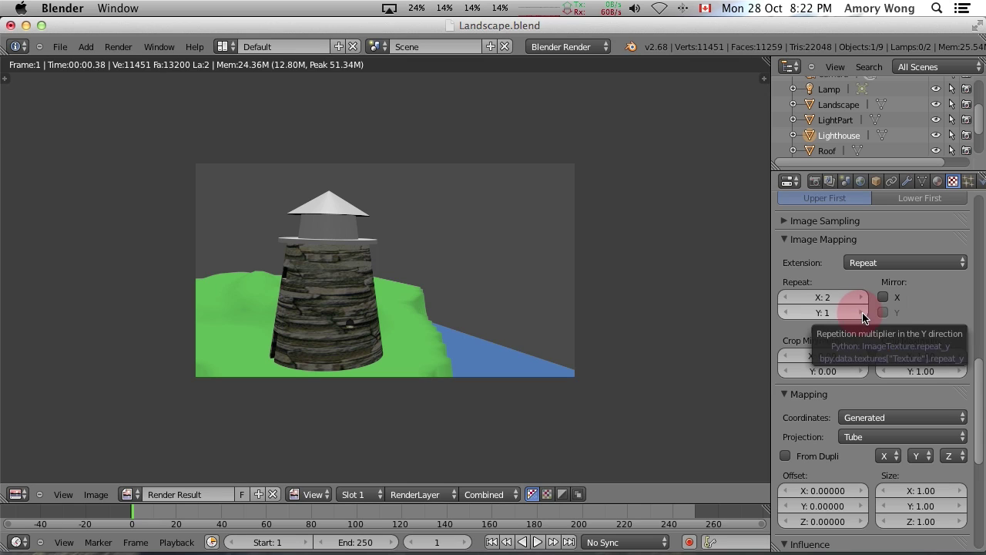
pyautogui.click(861, 312)
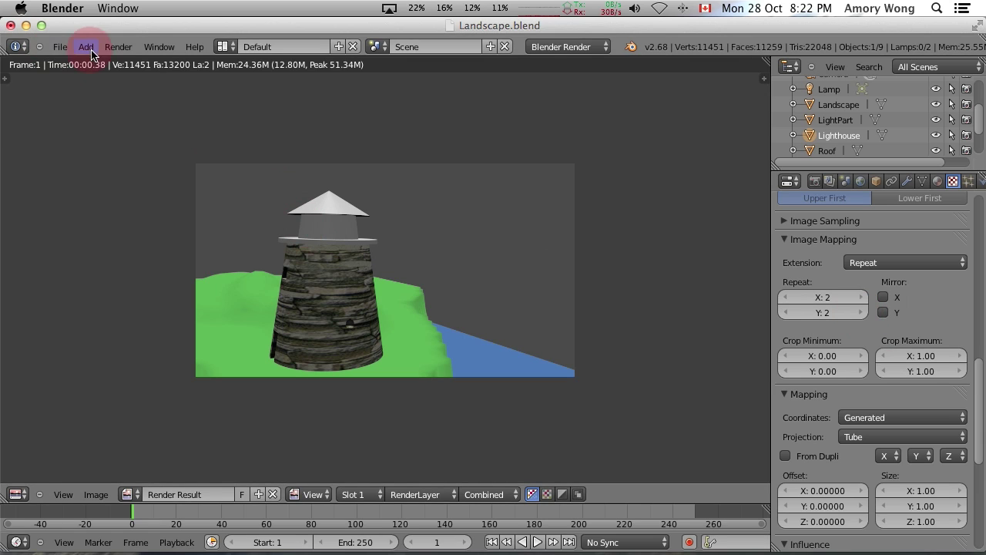
pyautogui.click(118, 47)
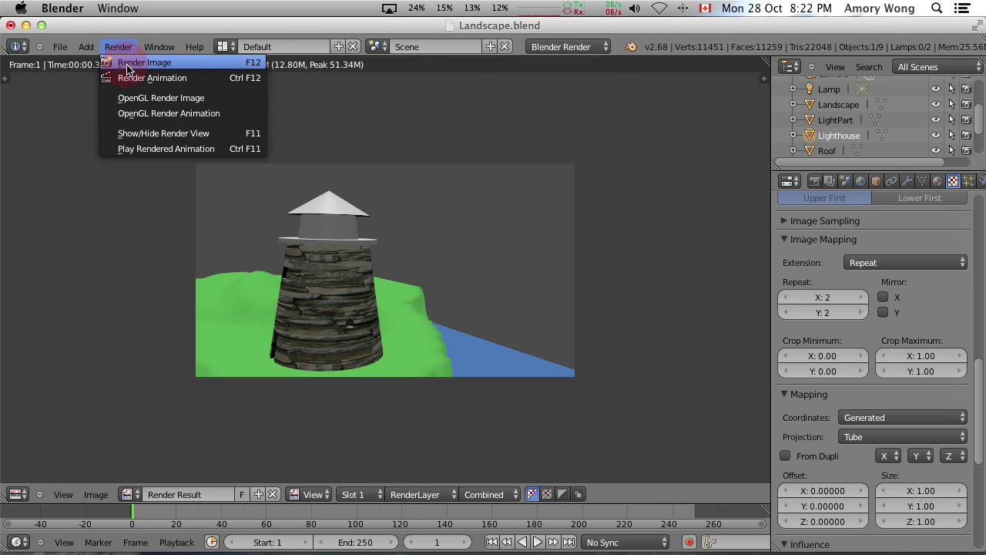
pyautogui.click(128, 65)
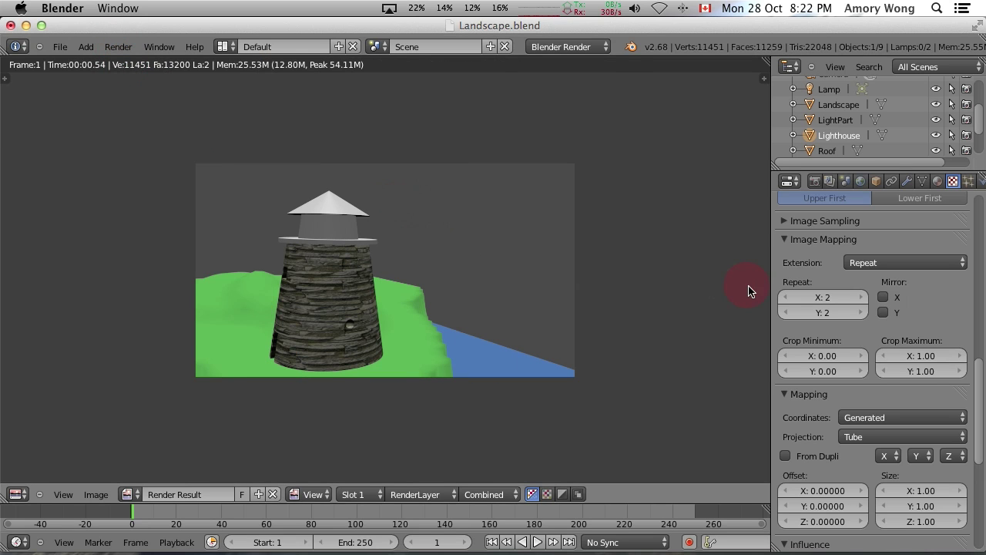
pyautogui.click(863, 314)
pyautogui.click(120, 47)
pyautogui.click(144, 63)
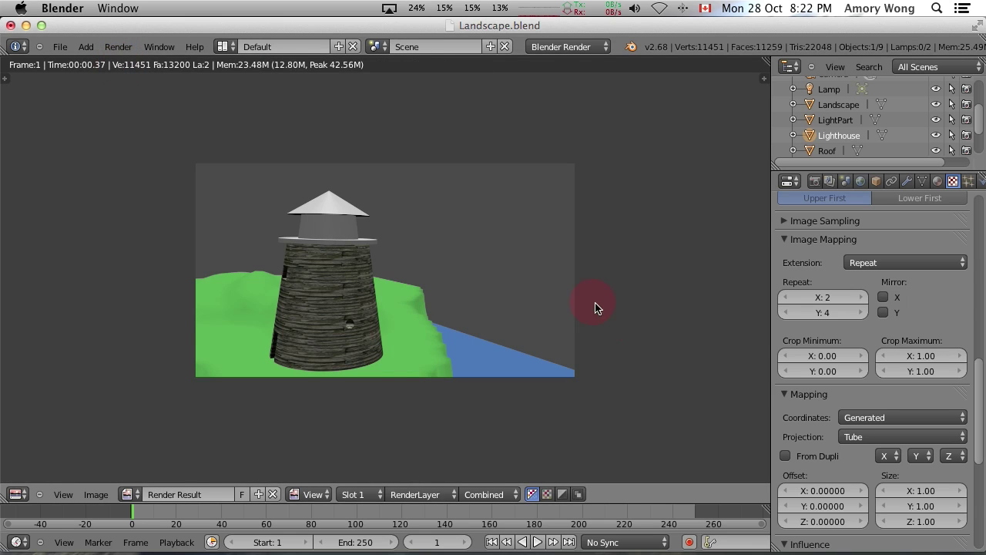
# - Raise Repeat X to 4 and set Repeat Y to 3, then re-render
pyautogui.click(862, 297)
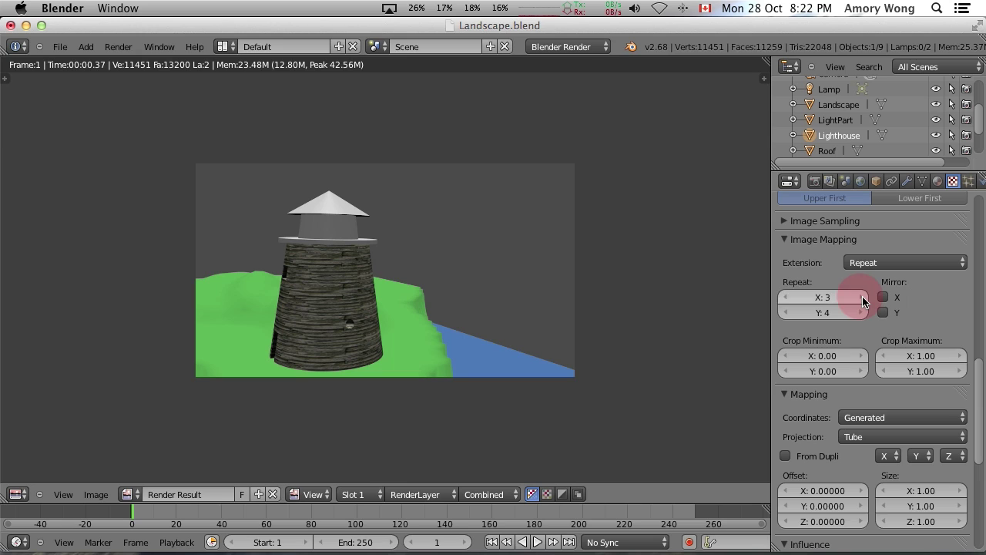
pyautogui.click(861, 298)
pyautogui.click(787, 313)
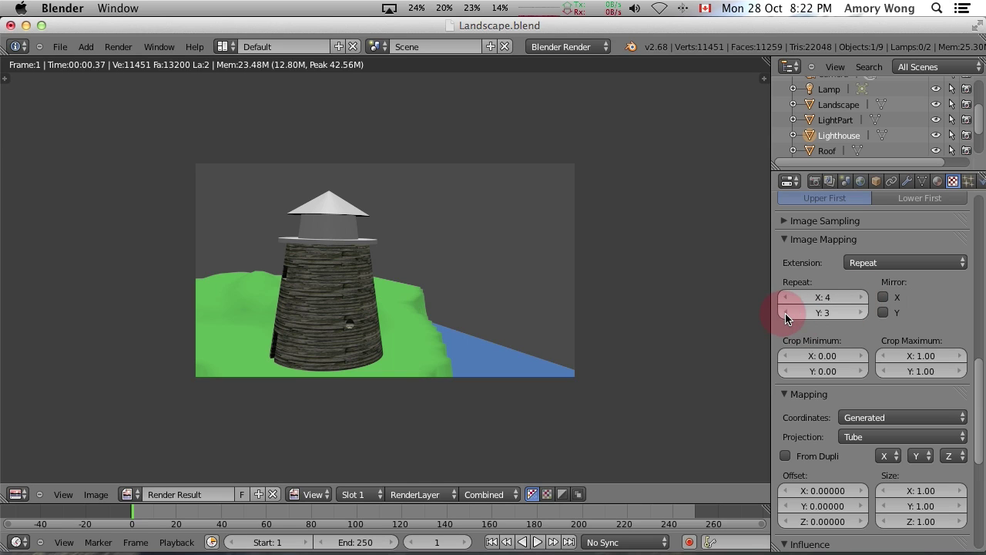
pyautogui.click(118, 47)
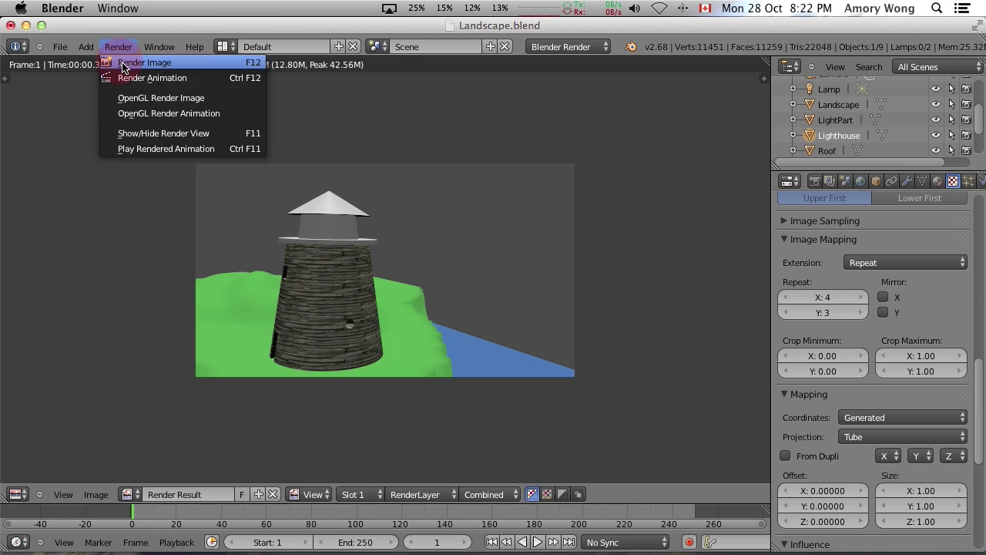
pyautogui.click(124, 66)
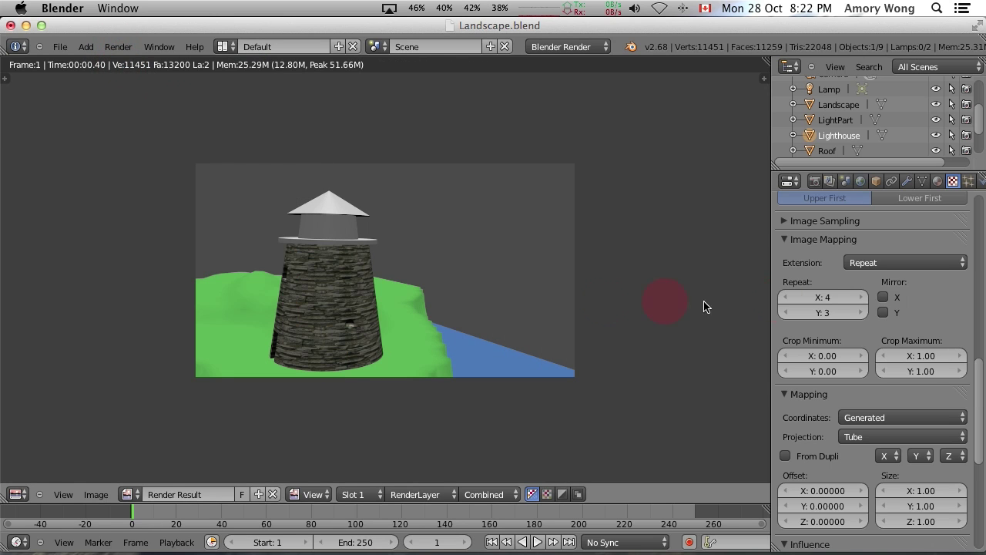
# - Raise Repeat X to 6 and then 8, re-rendering after each change
pyautogui.click(863, 300)
pyautogui.click(118, 47)
pyautogui.click(122, 63)
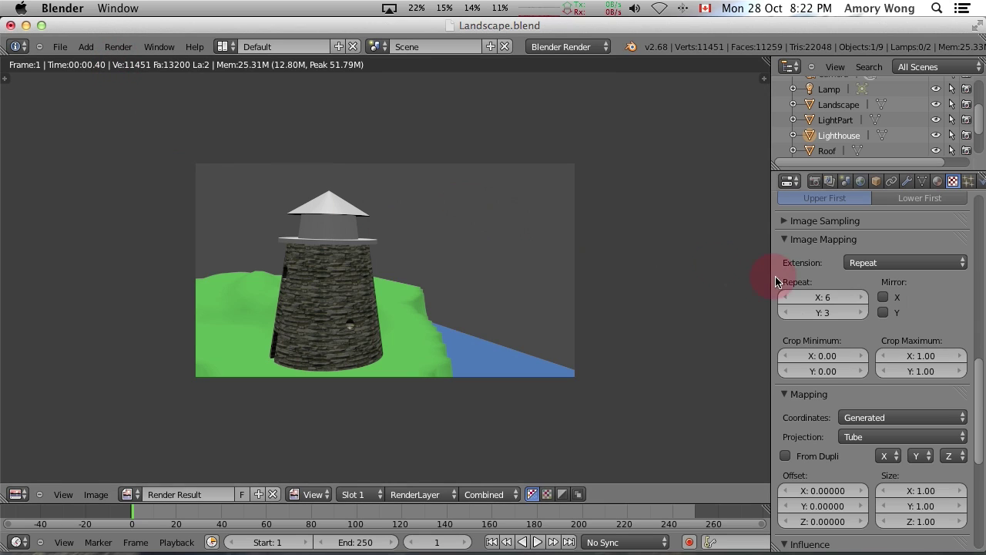
pyautogui.click(863, 301)
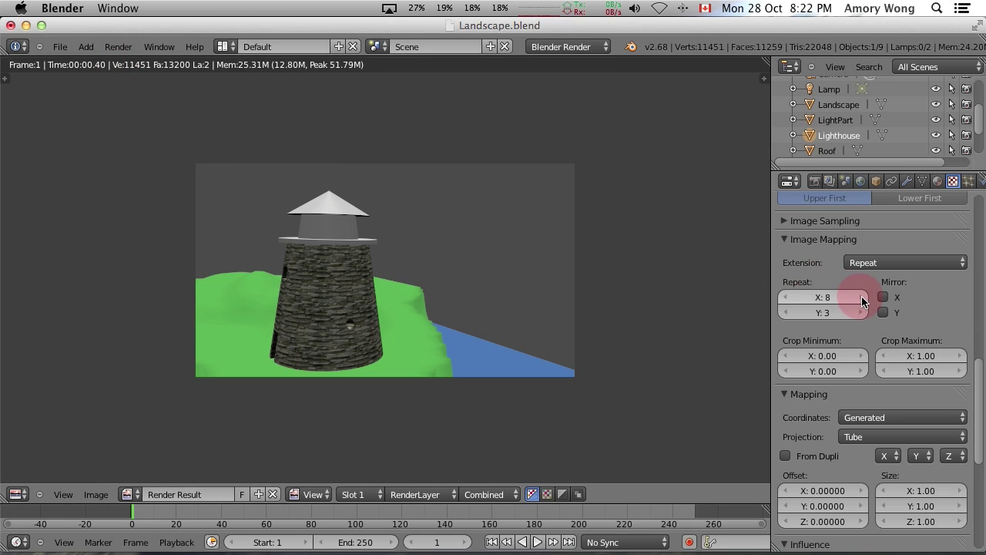
pyautogui.click(159, 46)
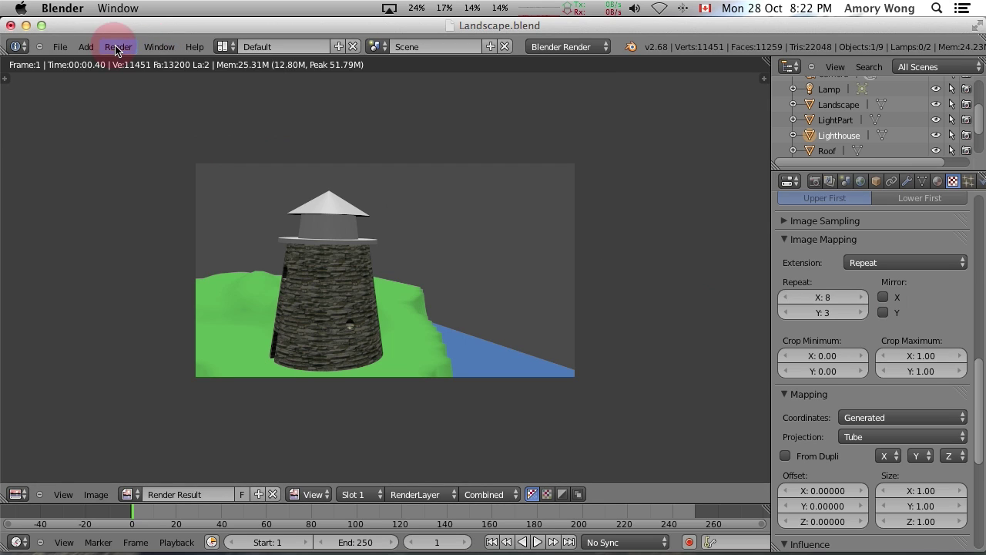
pyautogui.click(116, 47)
pyautogui.click(130, 61)
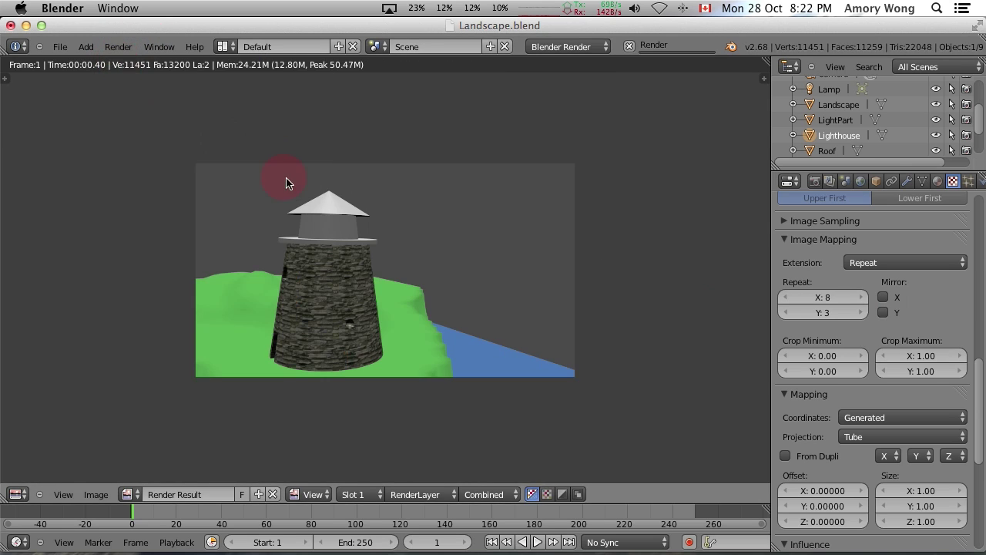
pyautogui.scroll(4, 464, 279)
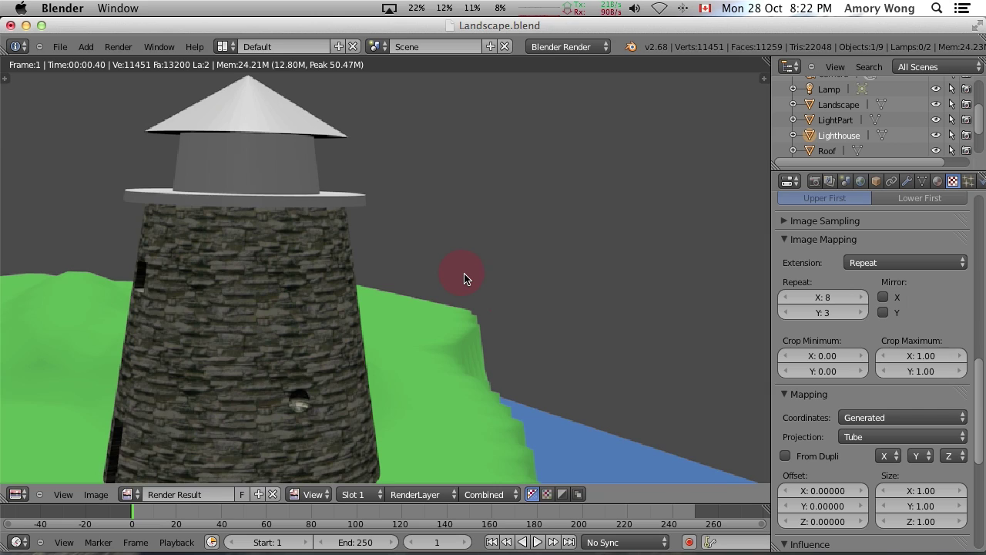
pyautogui.scroll(-1, 465, 279)
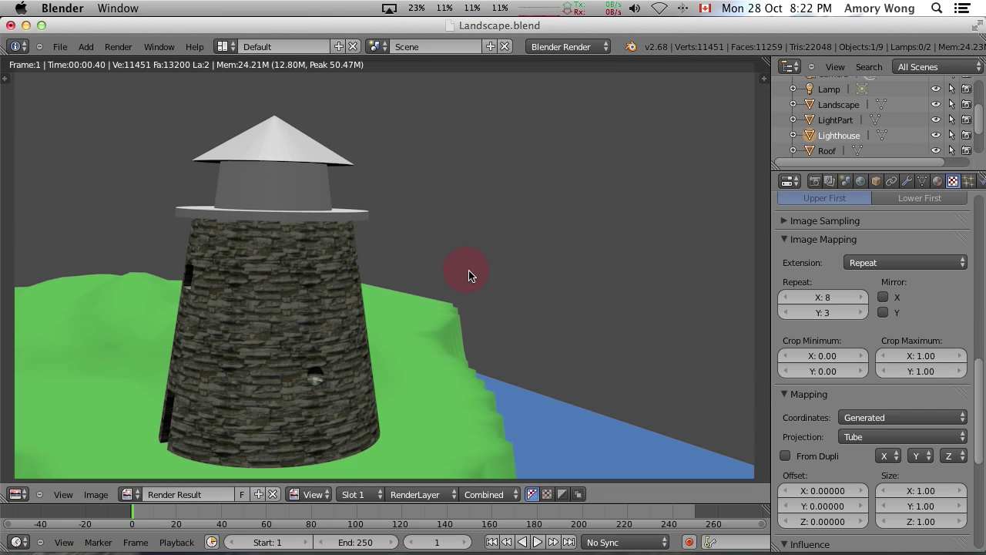
pyautogui.scroll(-1, 471, 276)
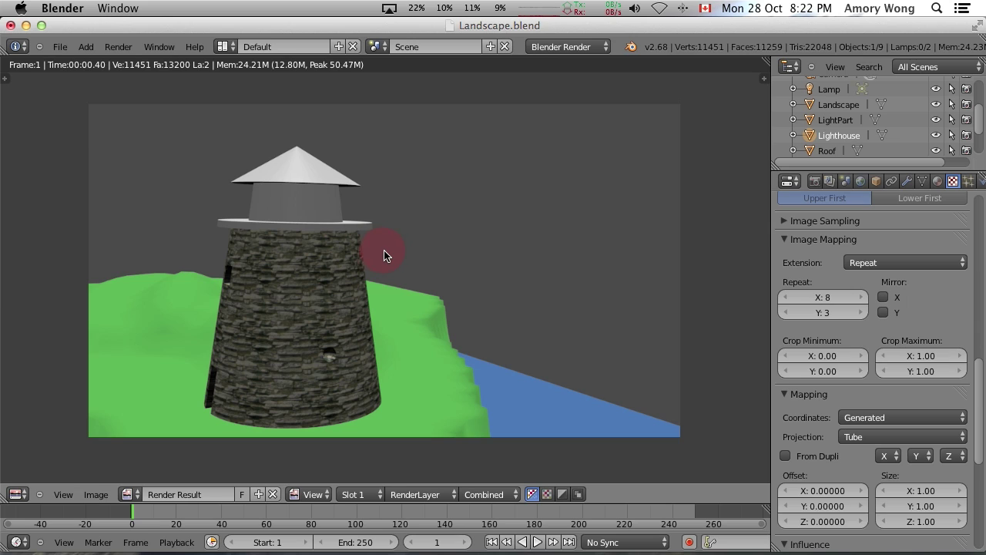
# - Select the Roof and create a new material, Material.003, for it
pyautogui.click(826, 151)
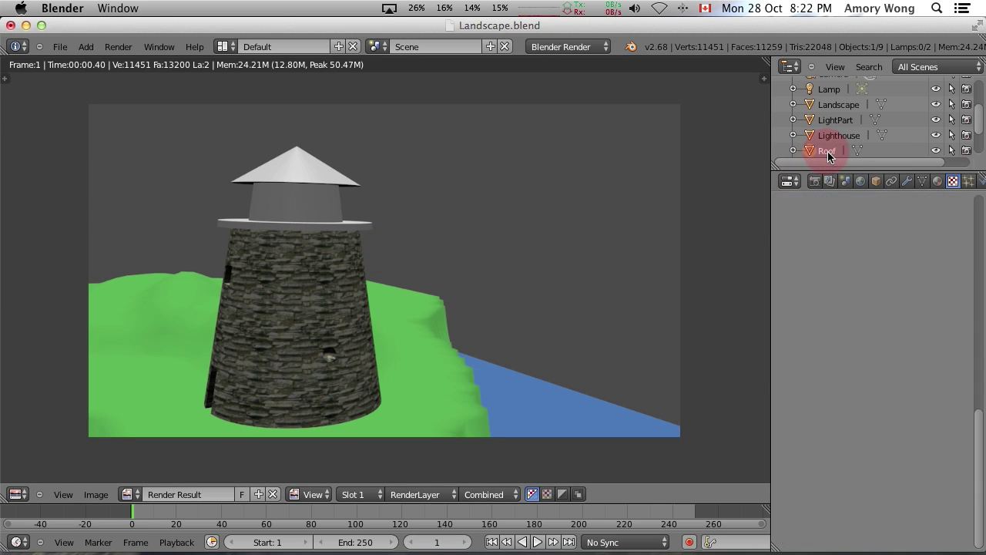
pyautogui.click(939, 183)
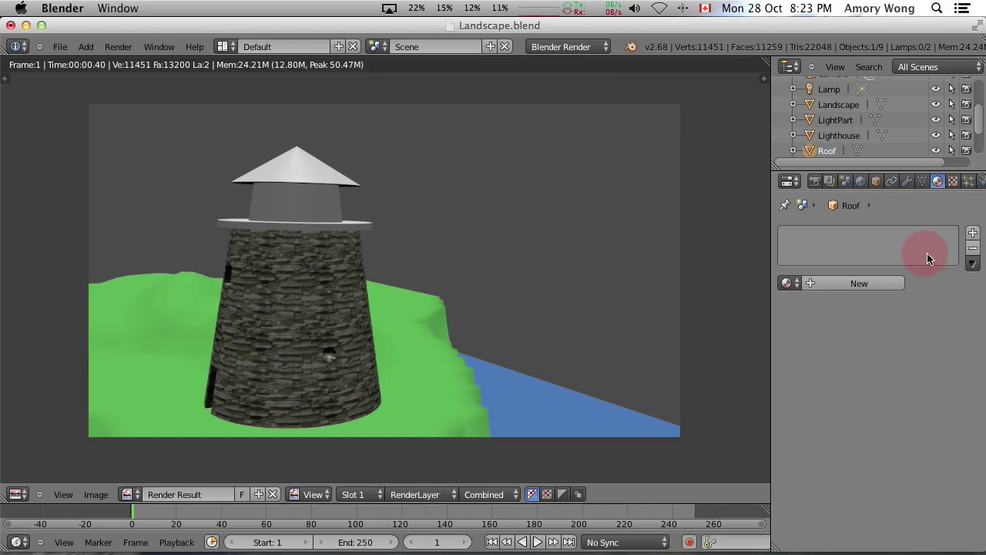
pyautogui.click(831, 283)
# - Lower the Roof material's specular intensity to 0.200 and bring up its texture slots
pyautogui.click(953, 182)
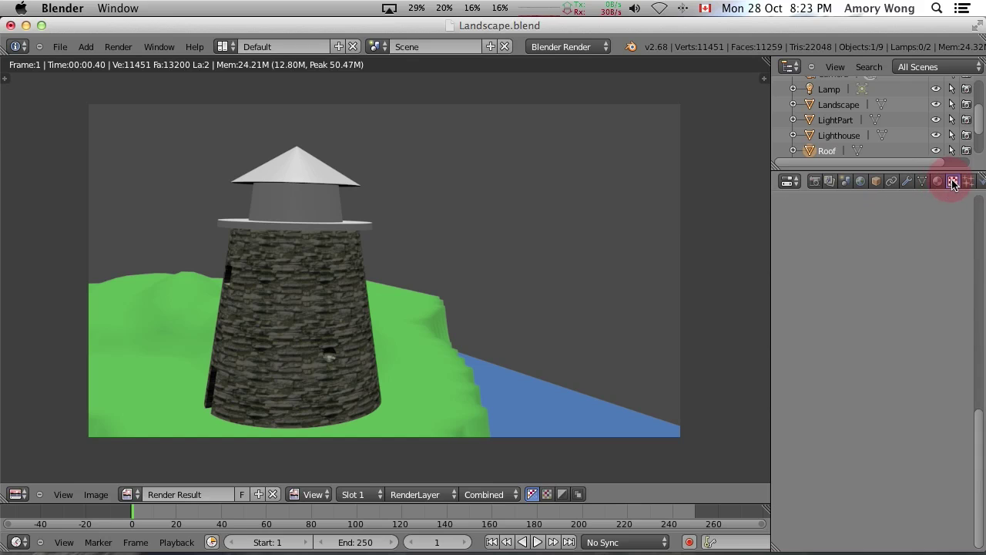
pyautogui.click(937, 181)
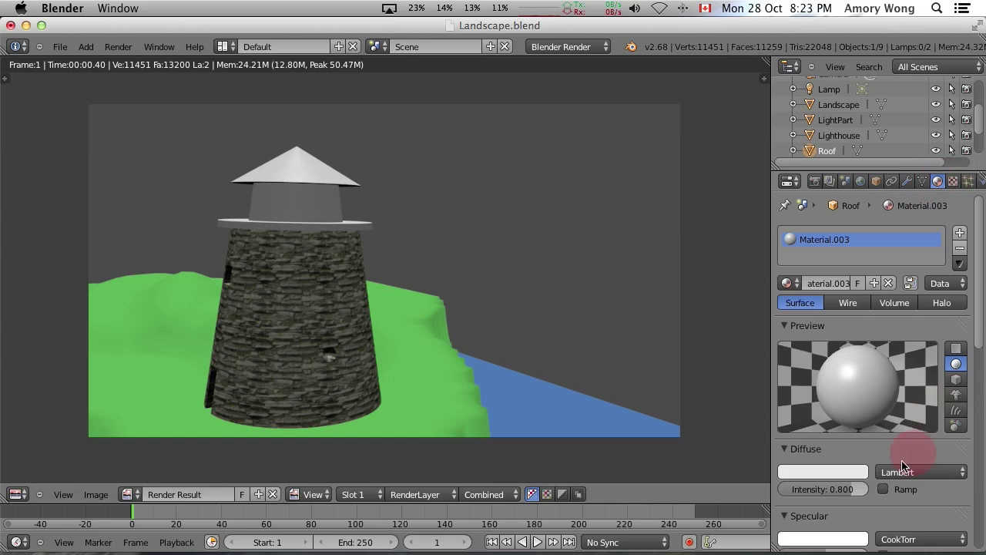
pyautogui.moveTo(979, 332); pyautogui.dragTo(981, 429)
pyautogui.click(805, 339)
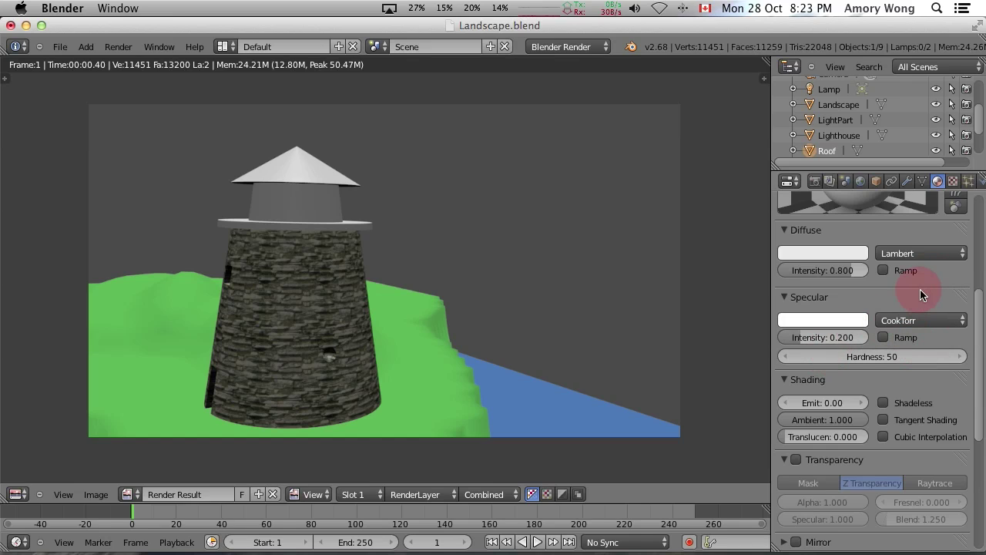
pyautogui.click(954, 182)
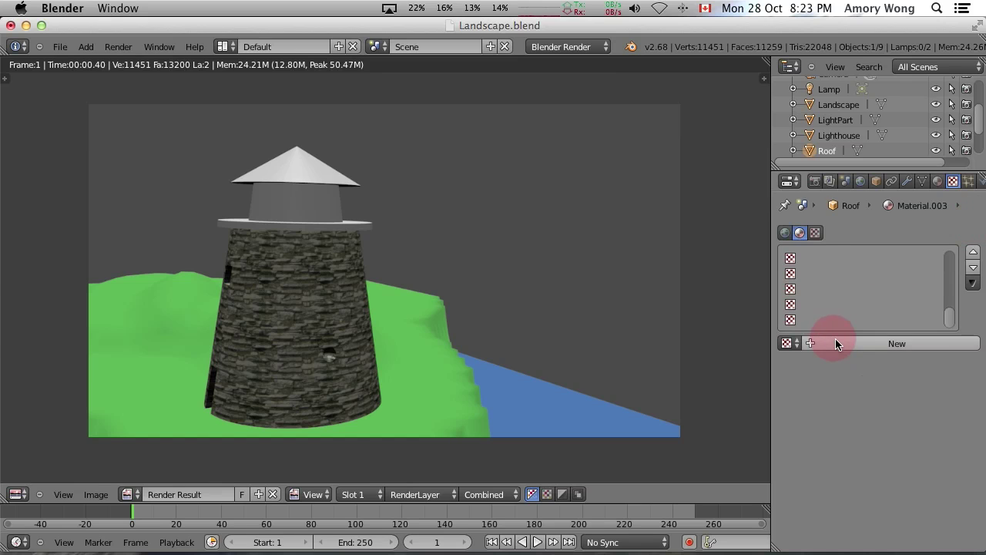
# - Add Texture.001, a default Clouds texture of size 0.25, to the Roof material
pyautogui.click(837, 344)
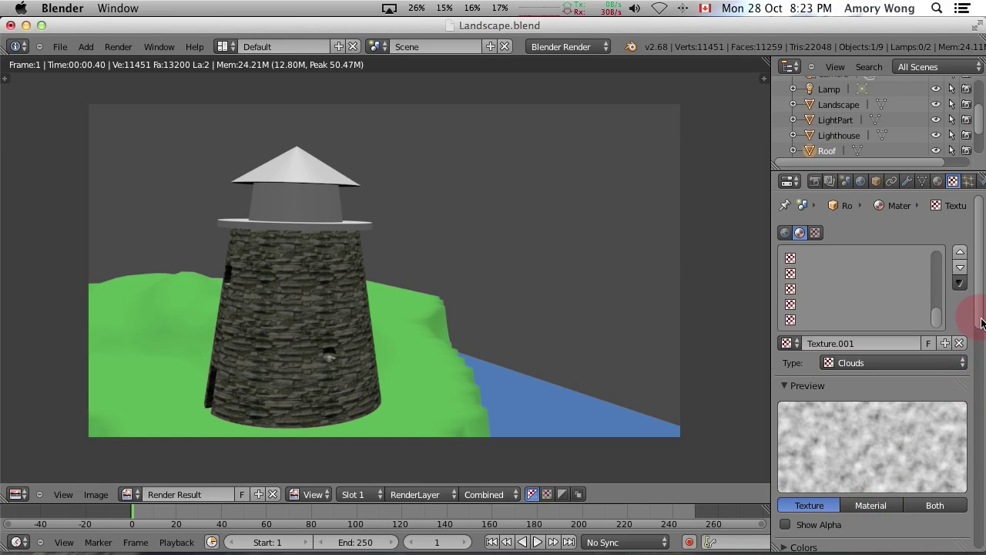
pyautogui.moveTo(982, 321); pyautogui.dragTo(981, 393)
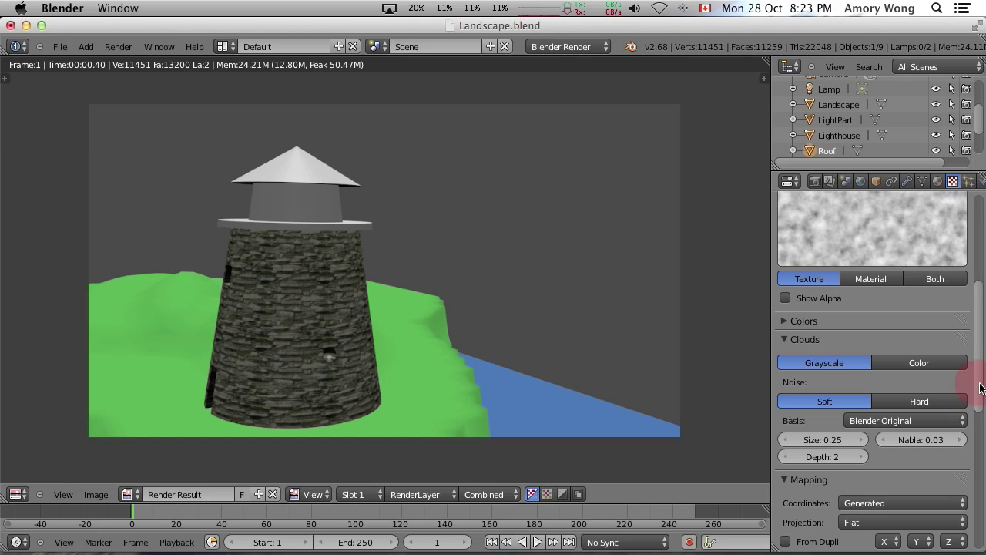
pyautogui.moveTo(981, 388); pyautogui.dragTo(982, 327)
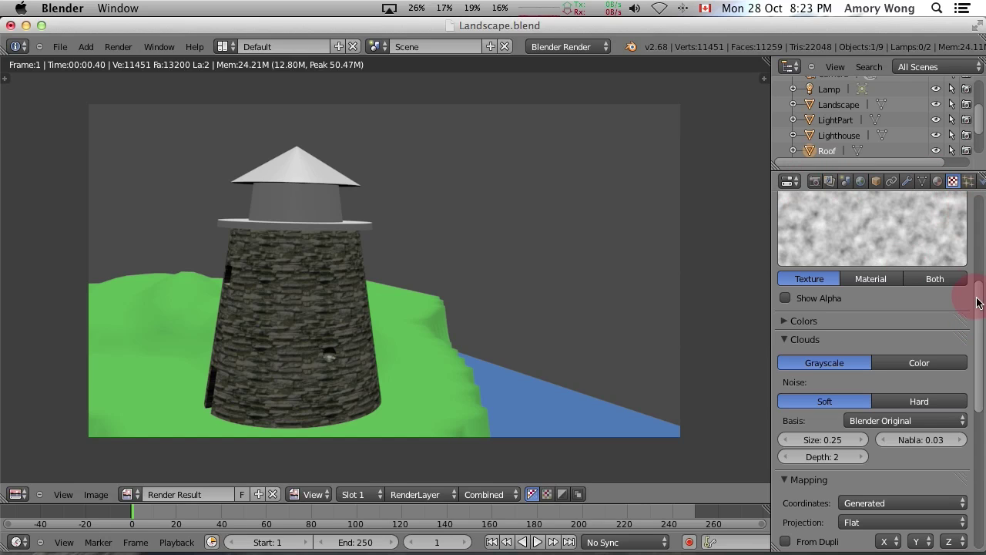
pyautogui.moveTo(979, 302); pyautogui.dragTo(976, 183)
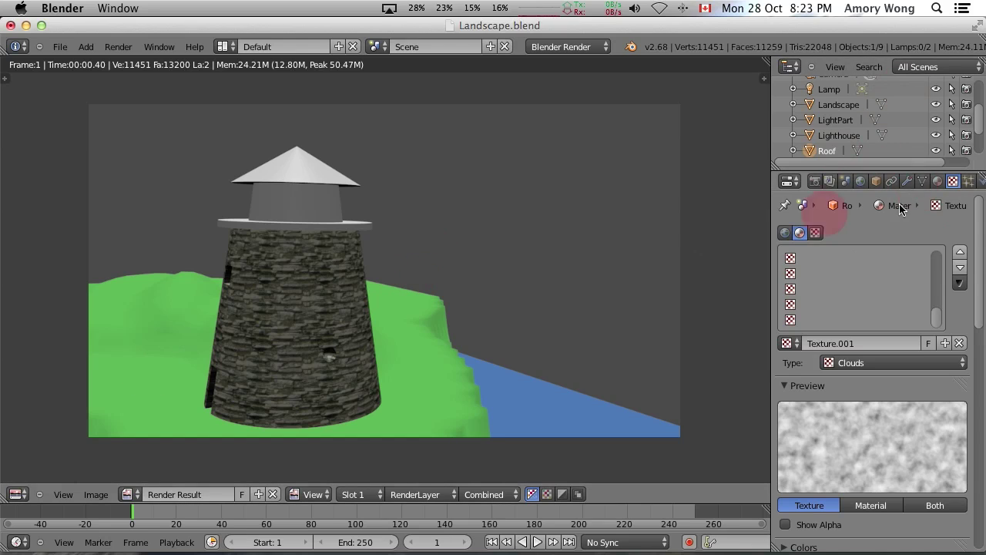
# - Select the Lighthouse and preview its stone image texture with the Both preview mode
pyautogui.click(843, 136)
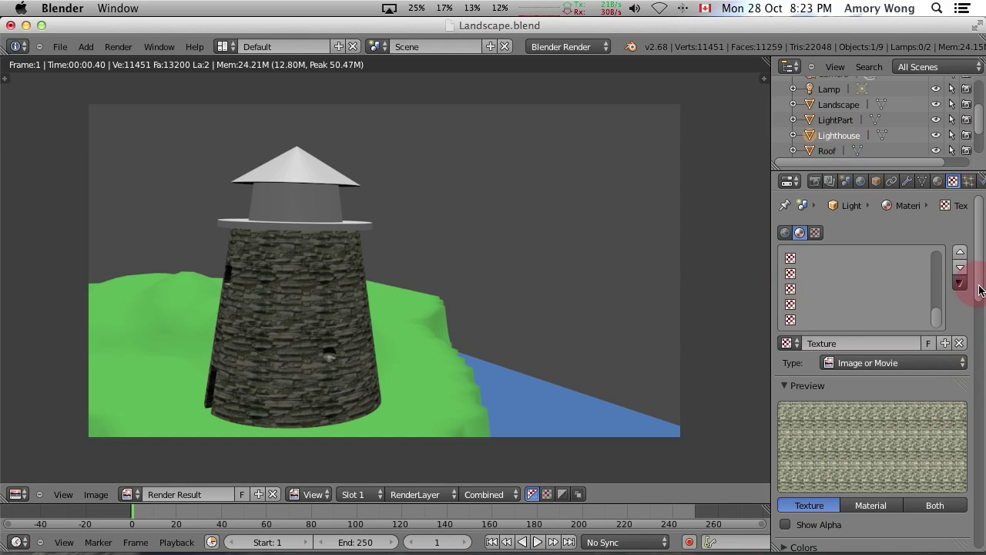
pyautogui.moveTo(976, 291); pyautogui.dragTo(976, 262)
pyautogui.click(947, 411)
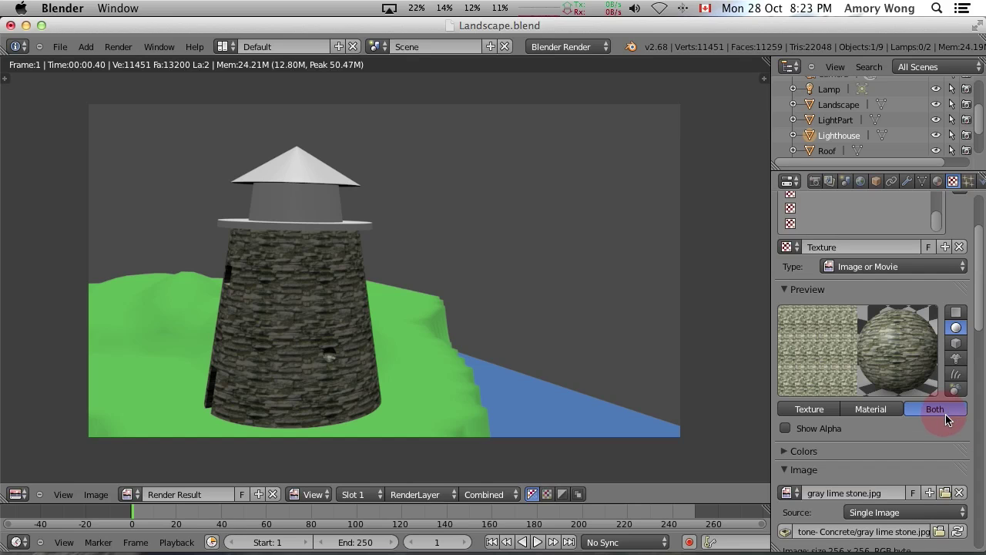
# - Render the scene to see the pink cloudy texture on the roof
pyautogui.click(118, 46)
pyautogui.click(121, 64)
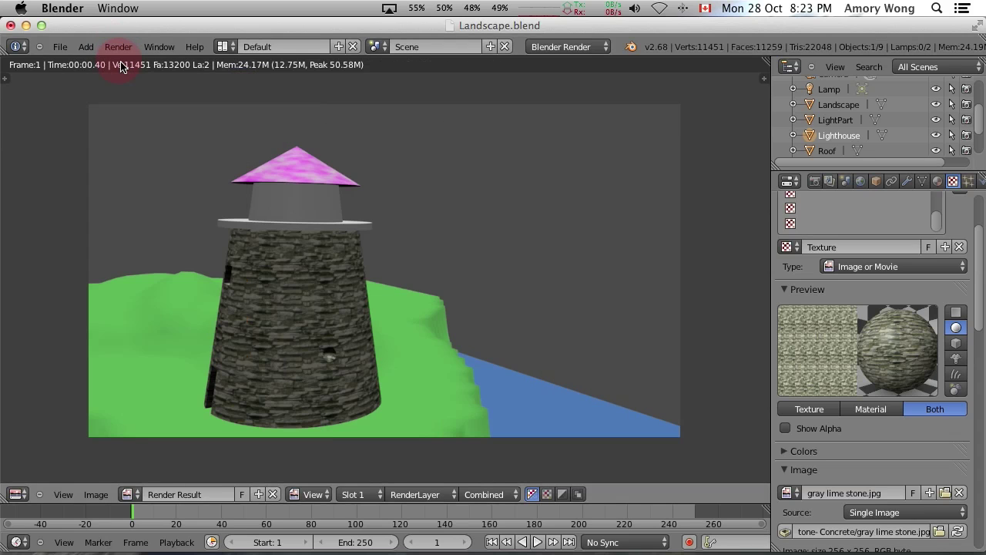
pyautogui.click(351, 335)
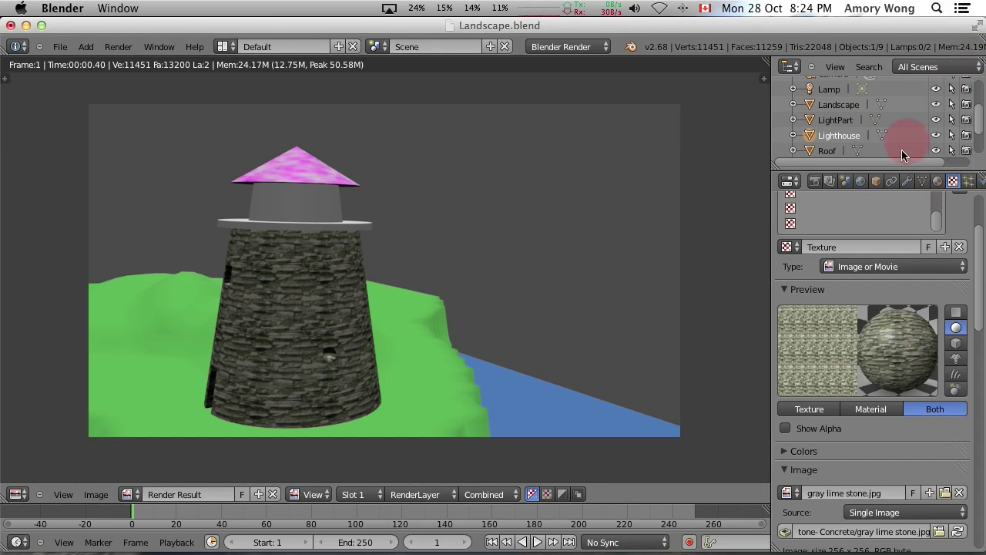
# - Make the Roof's Texture.001 an Image or Movie texture using shingleroof.jpg from Architecture Materials
pyautogui.click(828, 151)
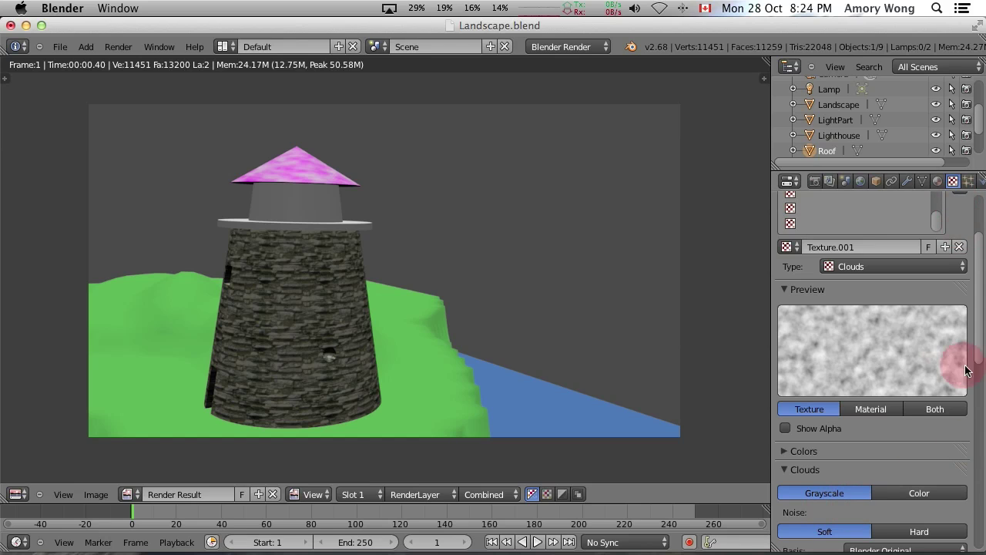
pyautogui.click(960, 267)
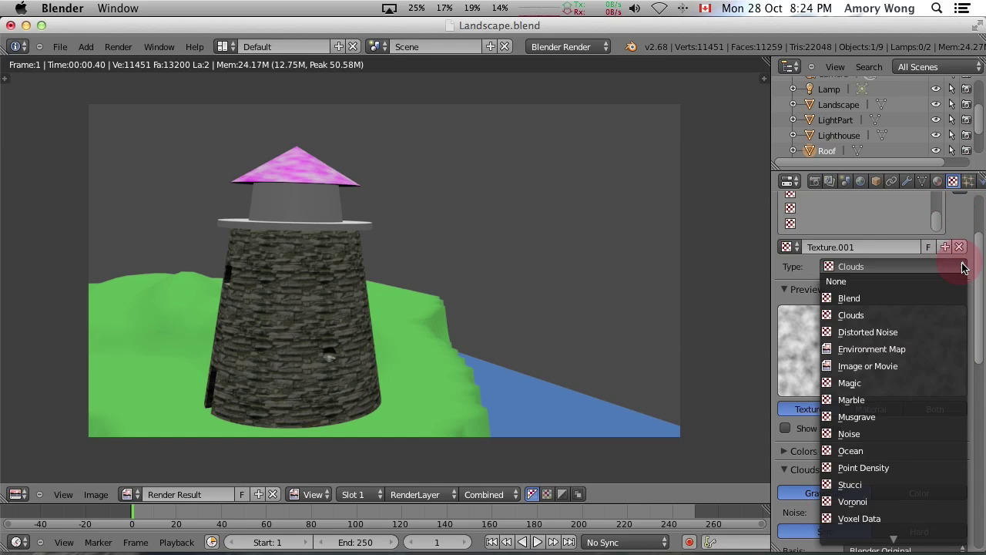
pyautogui.click(869, 366)
pyautogui.click(930, 494)
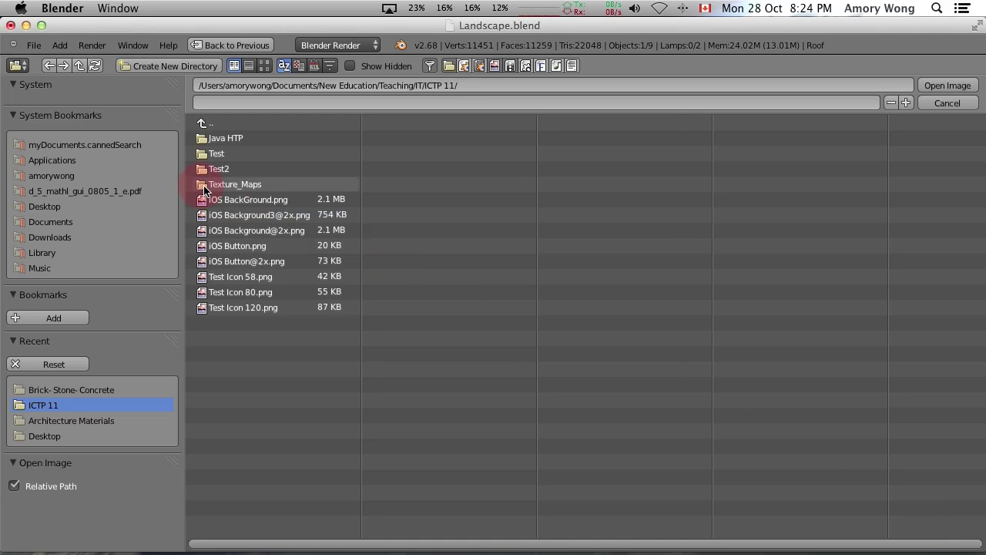
pyautogui.click(205, 185)
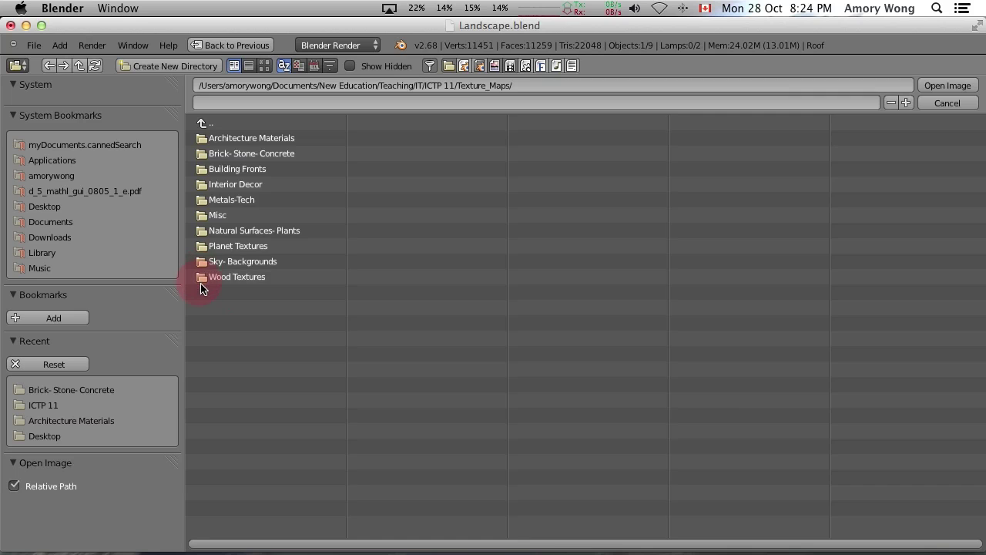
pyautogui.click(199, 143)
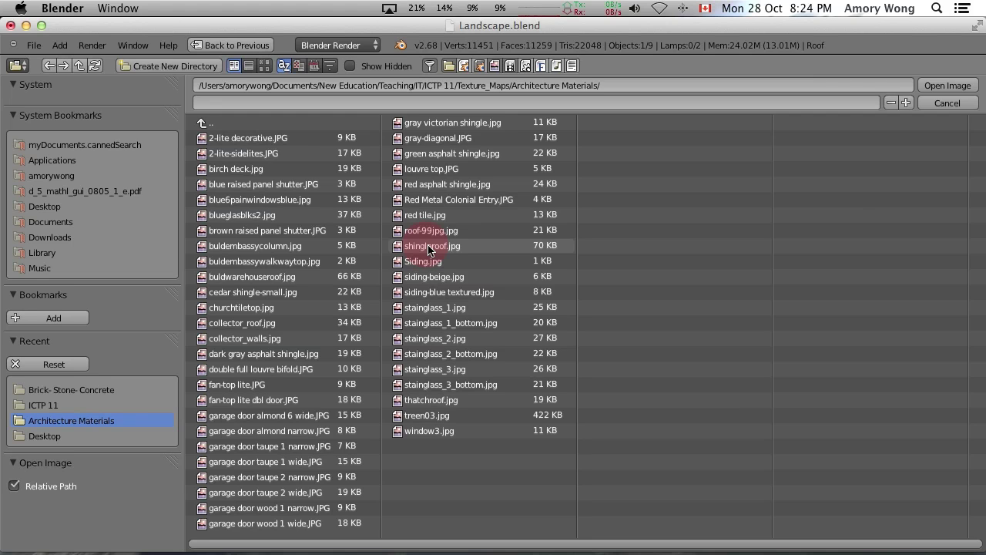
pyautogui.doubleClick(429, 248)
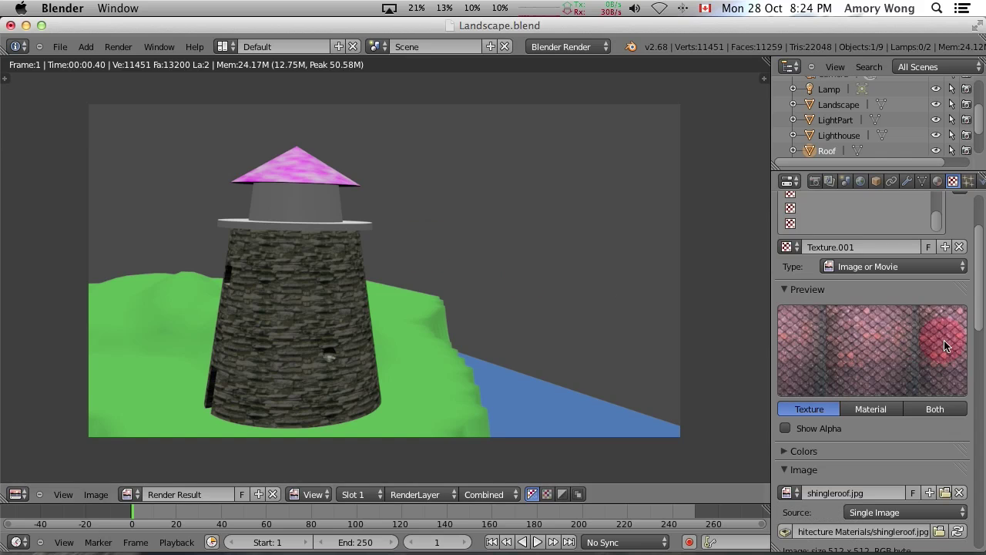
# - Set the roof texture preview to Both and scroll down to its Mapping settings
pyautogui.click(823, 395)
pyautogui.click(956, 415)
pyautogui.click(973, 309)
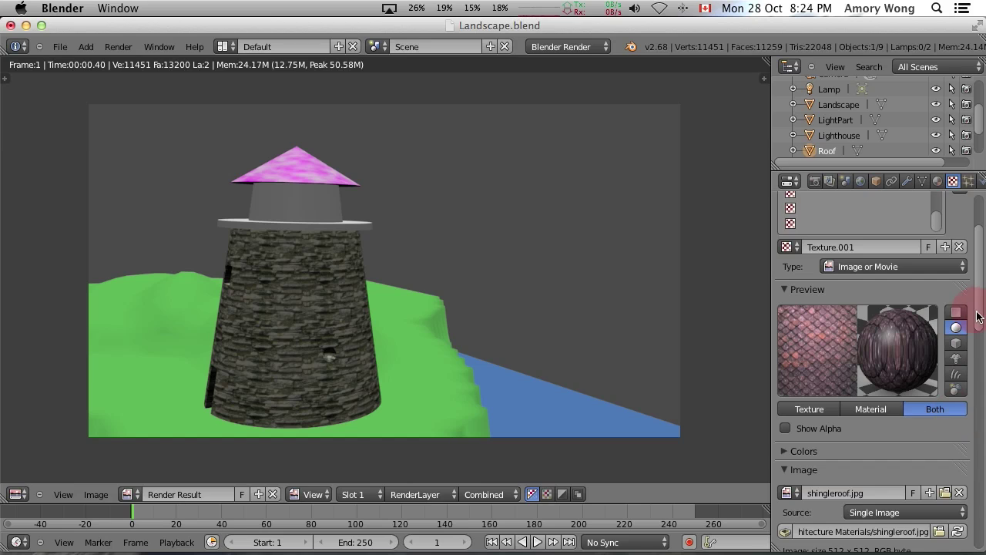
pyautogui.moveTo(981, 316); pyautogui.dragTo(980, 393)
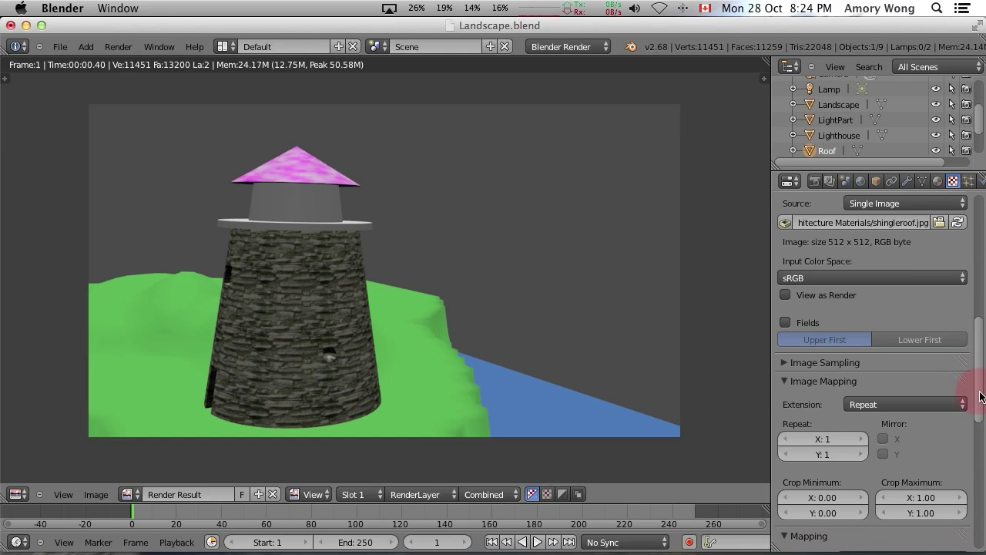
pyautogui.moveTo(980, 397); pyautogui.dragTo(979, 348)
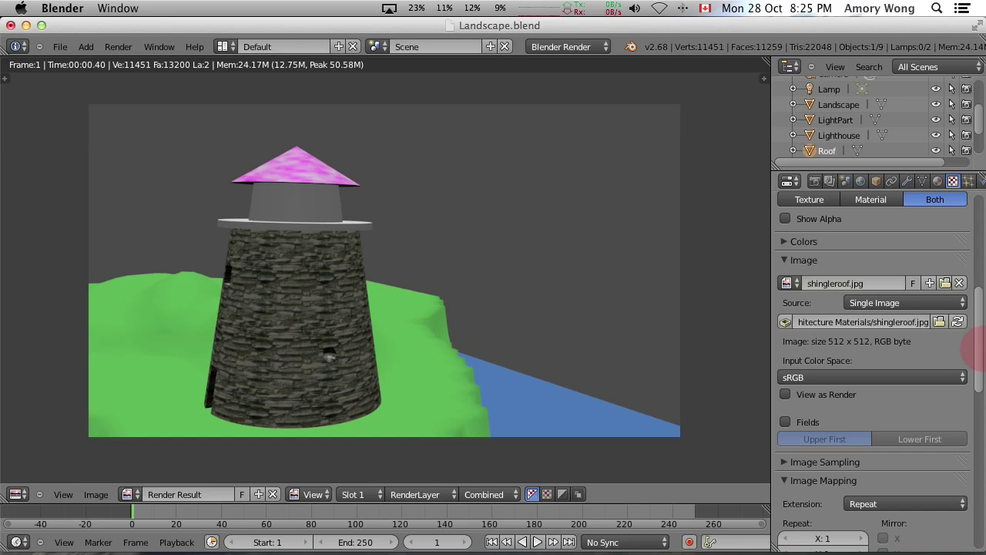
pyautogui.moveTo(977, 348); pyautogui.dragTo(978, 448)
# - Set the roof texture projection to Sphere and render to check it
pyautogui.click(947, 357)
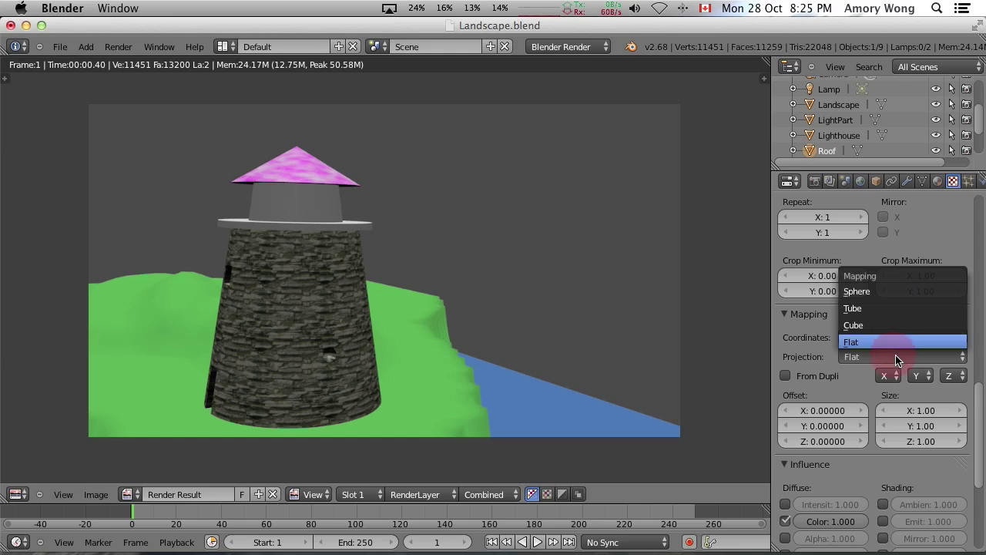
pyautogui.click(892, 293)
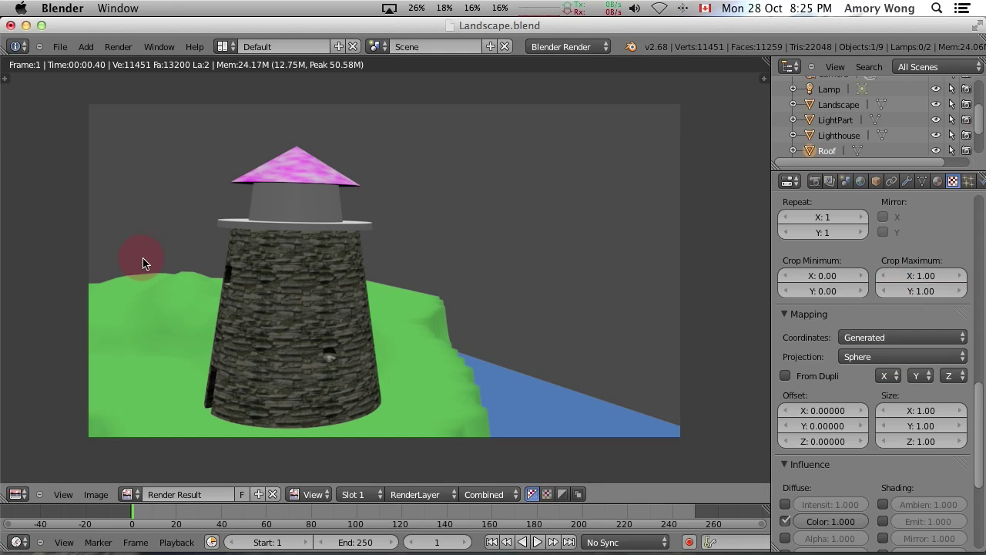
pyautogui.click(123, 46)
pyautogui.click(132, 63)
pyautogui.click(550, 231)
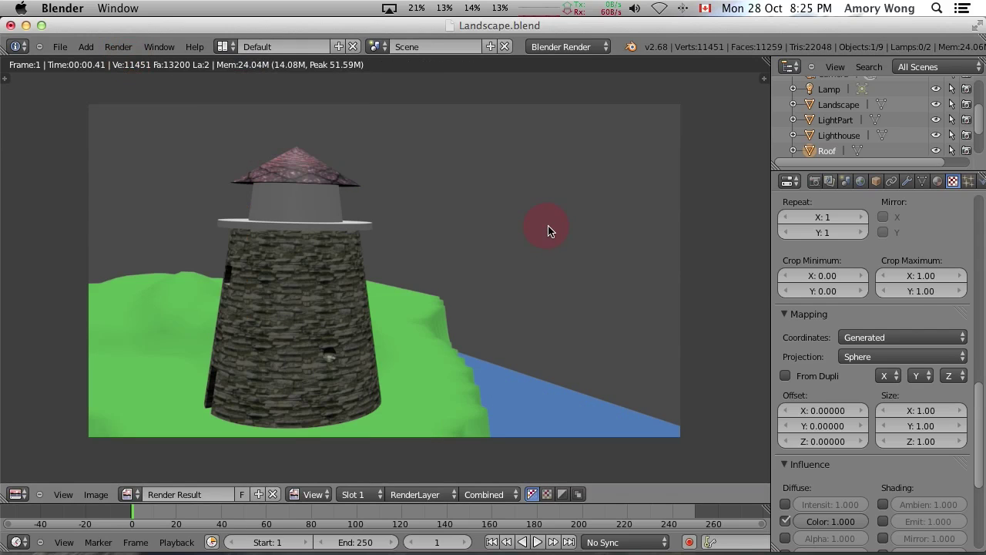
# - Switch the projection to Tube and re-render to show the shingled roof
pyautogui.click(959, 357)
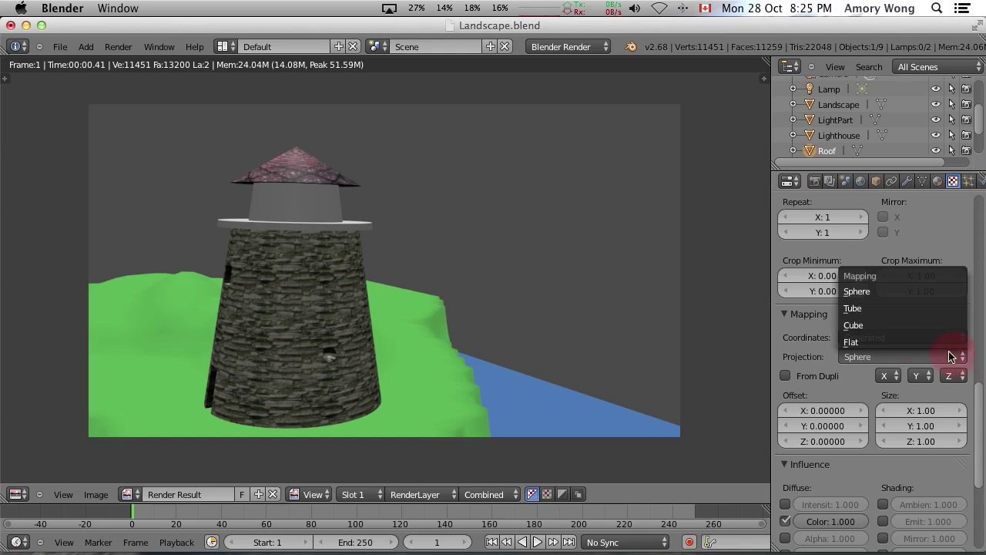
pyautogui.click(925, 309)
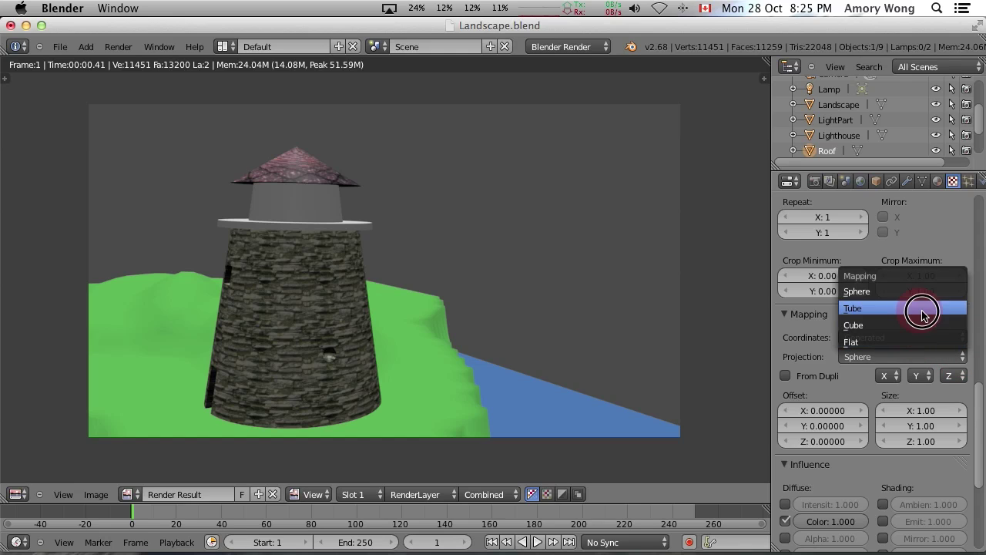
pyautogui.click(157, 48)
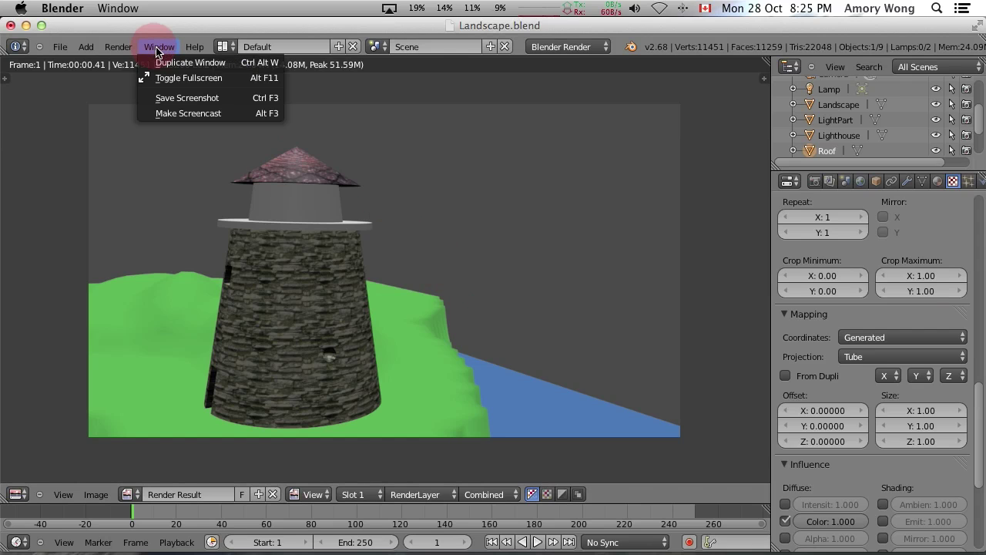
pyautogui.click(120, 44)
pyautogui.click(121, 48)
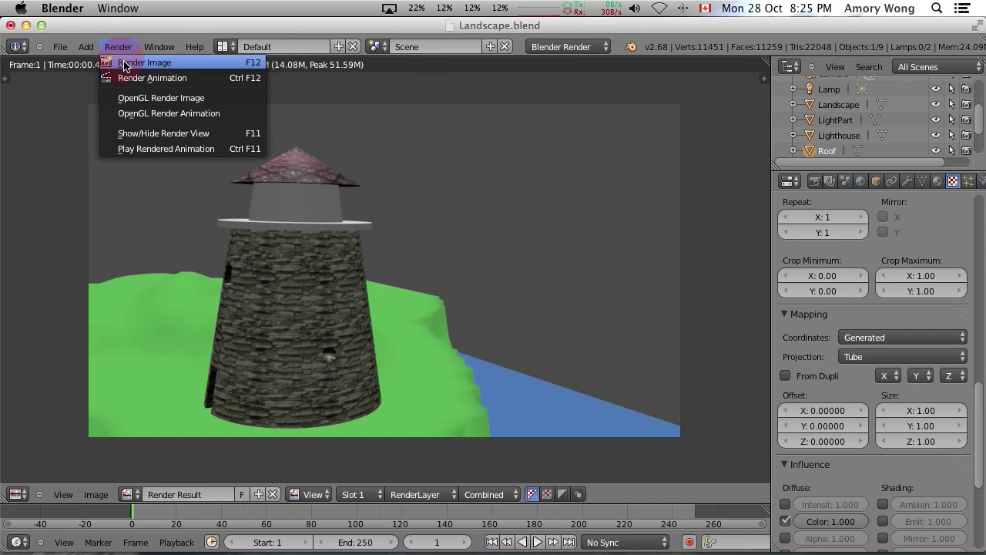
pyautogui.click(124, 62)
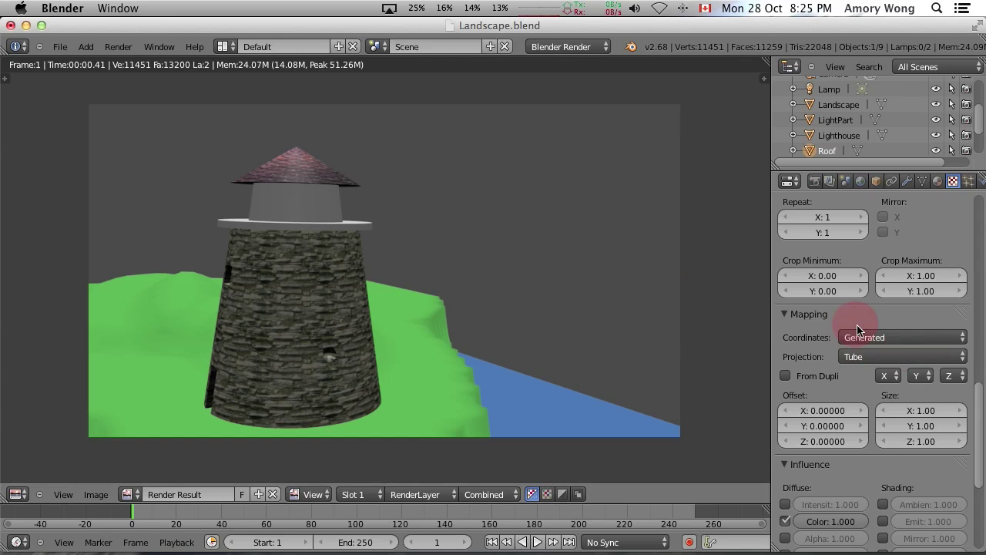
pyautogui.click(938, 180)
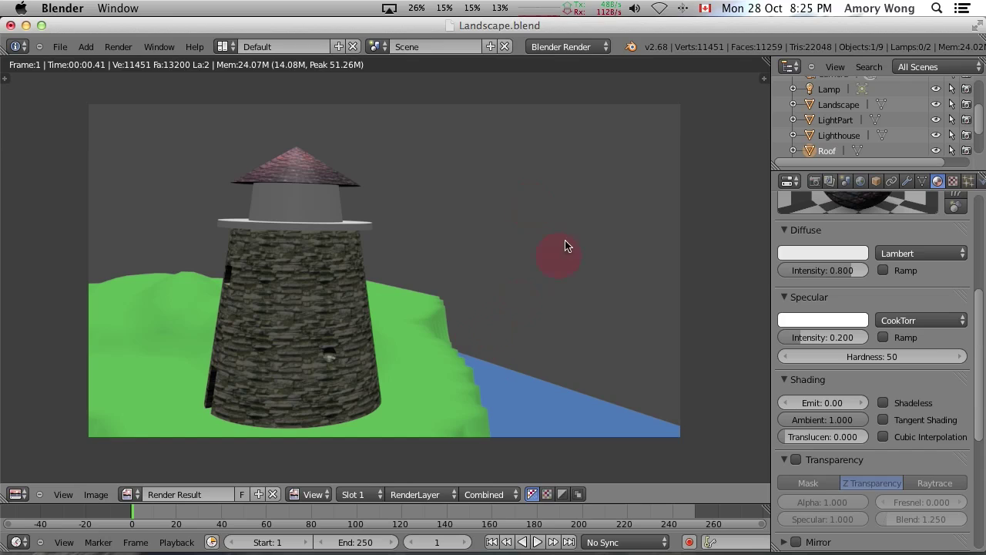
pyautogui.scroll(-1, 270, 196)
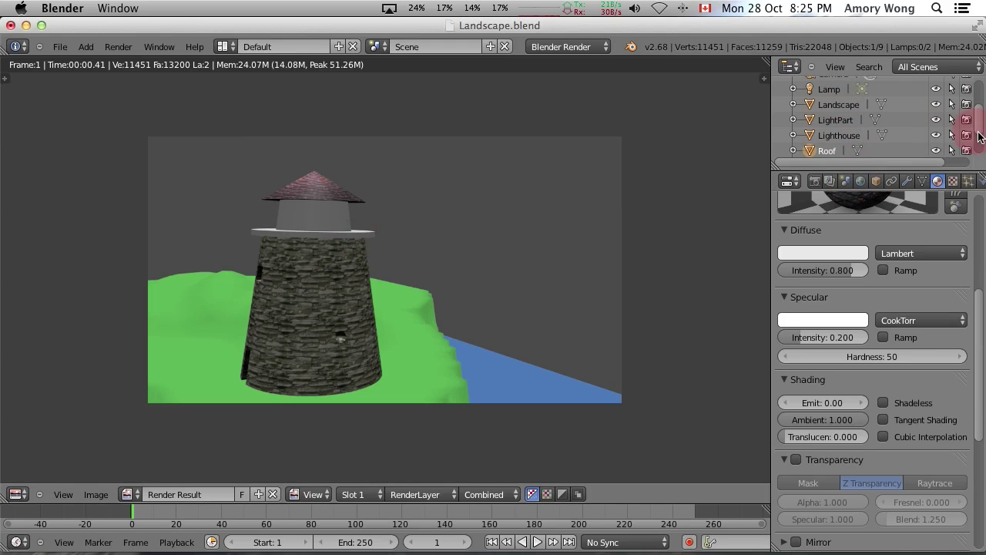
# - Give the WalkWay a new material, Material.004, with diffuse intensity 0.2
pyautogui.scroll(-2, 975, 139)
pyautogui.click(840, 152)
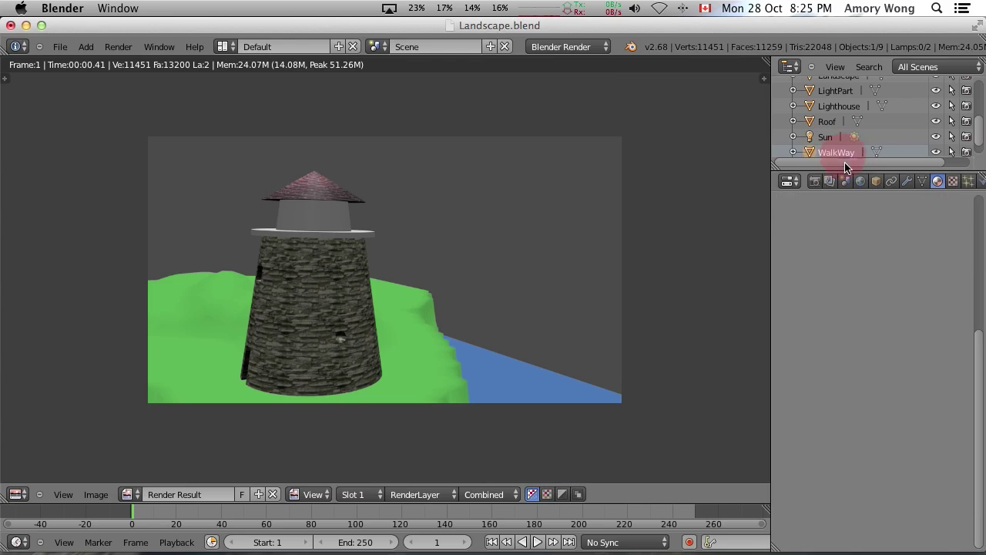
pyautogui.moveTo(978, 344); pyautogui.dragTo(977, 204)
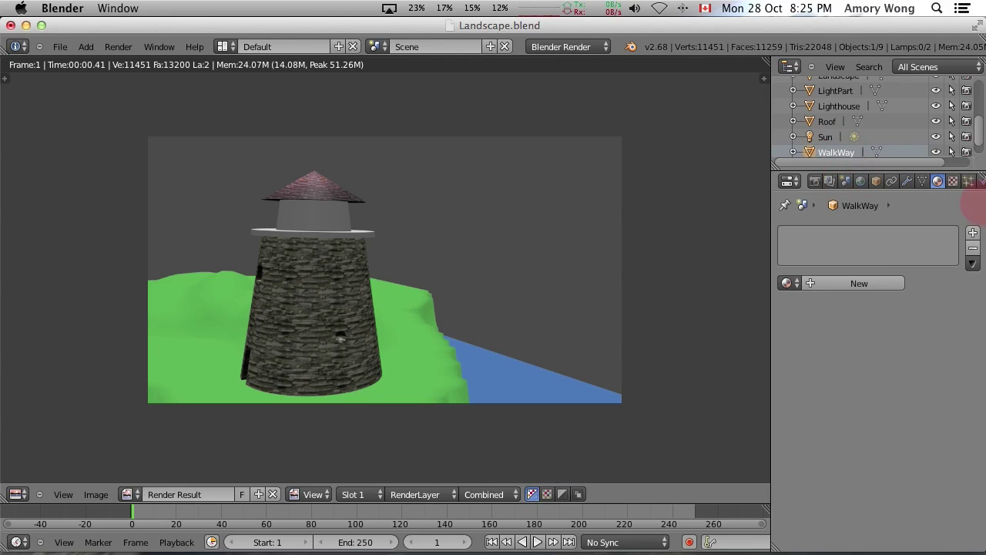
pyautogui.click(867, 282)
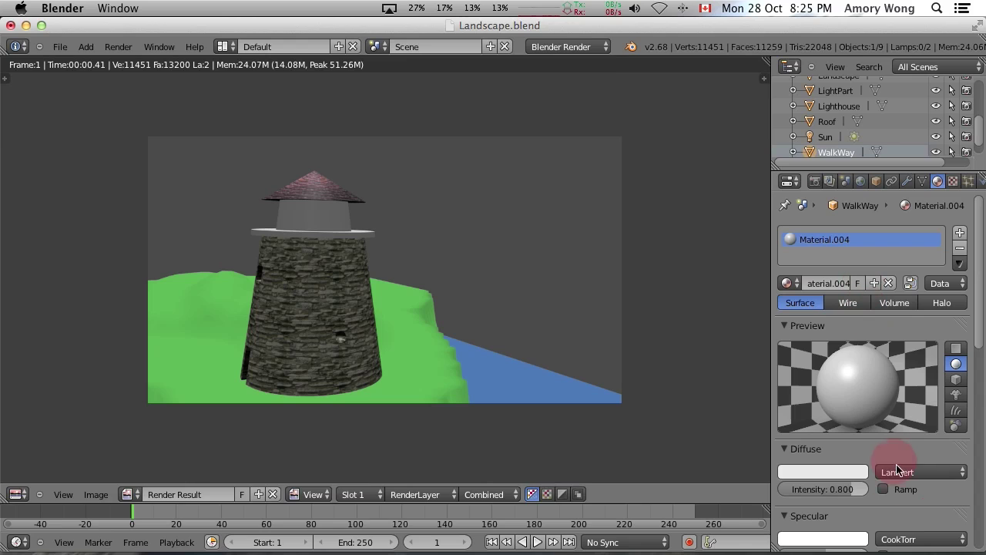
pyautogui.click(793, 491)
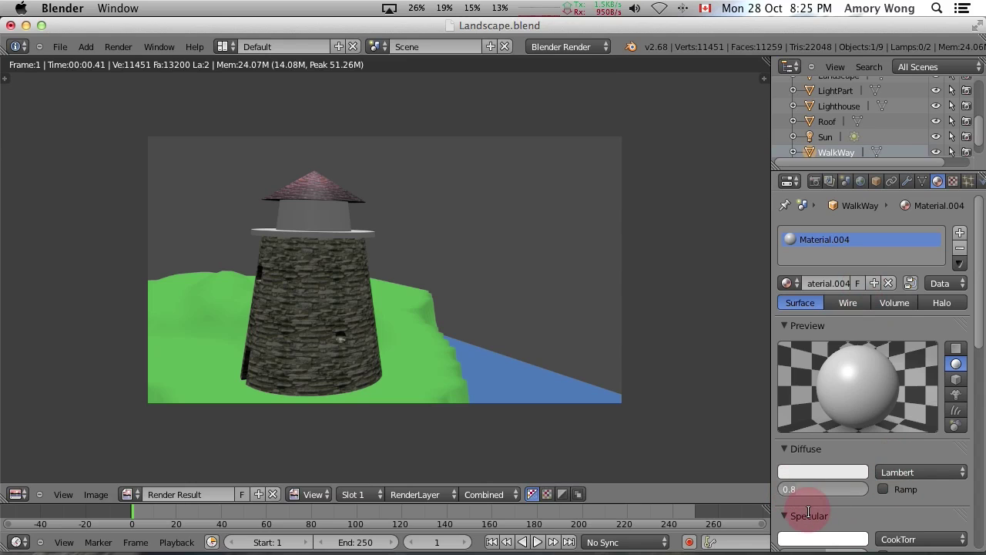
pyautogui.click(810, 490)
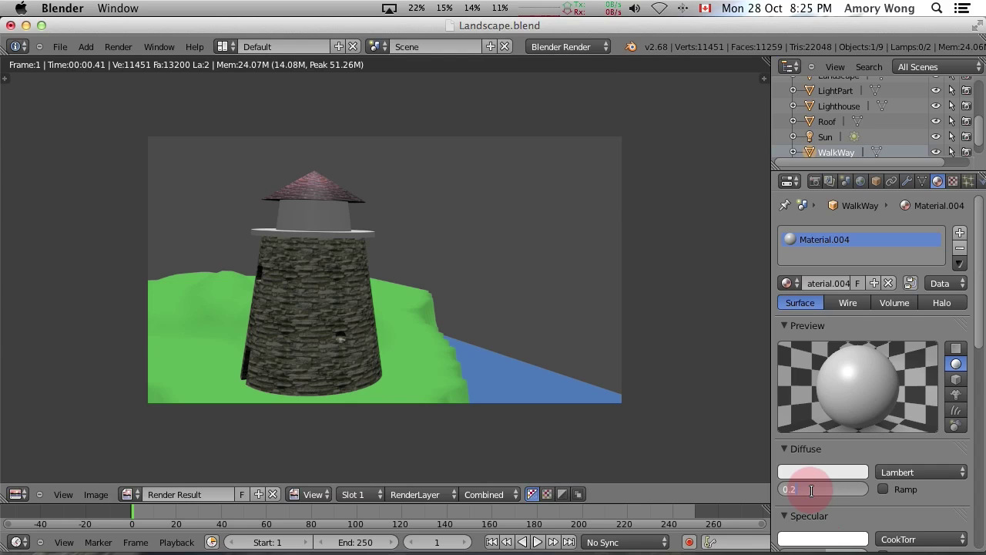
pyautogui.write('0.2')
pyautogui.press('Return')
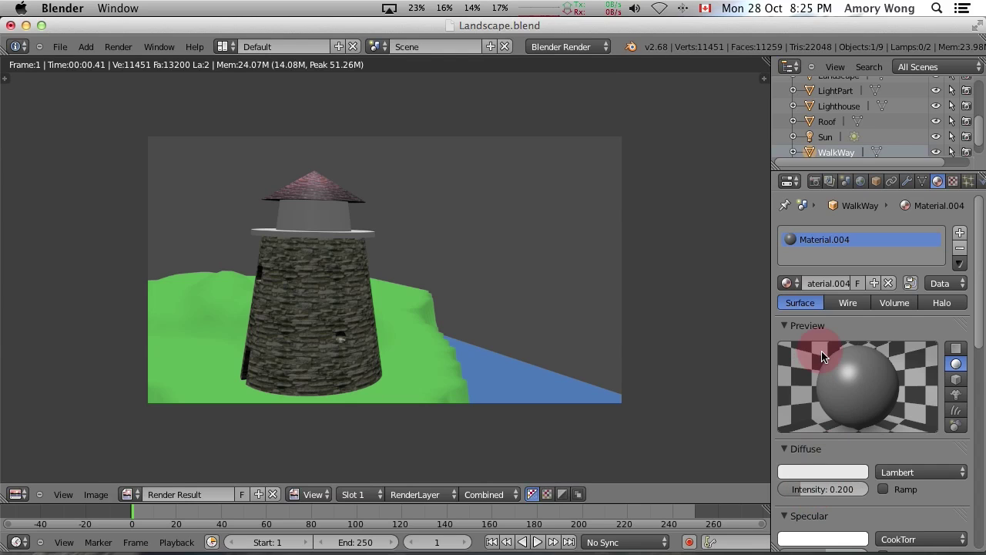
# - Add Texture.002 to the walkway material as an Image or Movie type with Tube projection
pyautogui.click(953, 180)
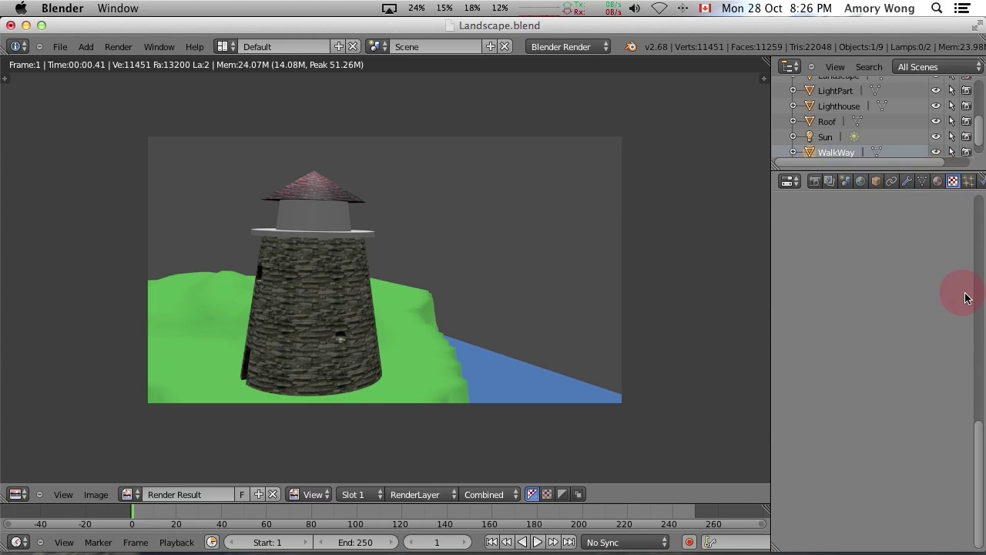
pyautogui.moveTo(980, 435); pyautogui.dragTo(976, 185)
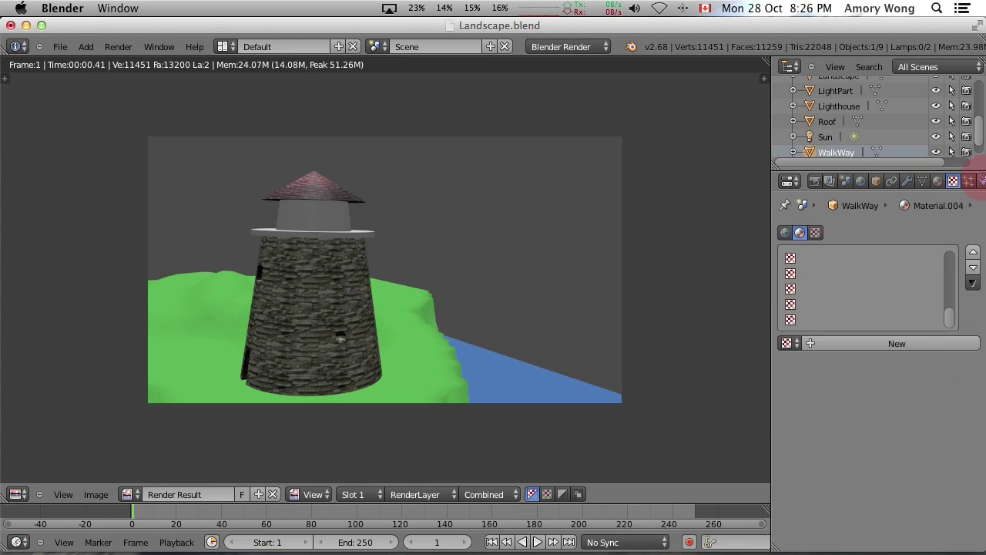
pyautogui.click(897, 305)
pyautogui.click(899, 343)
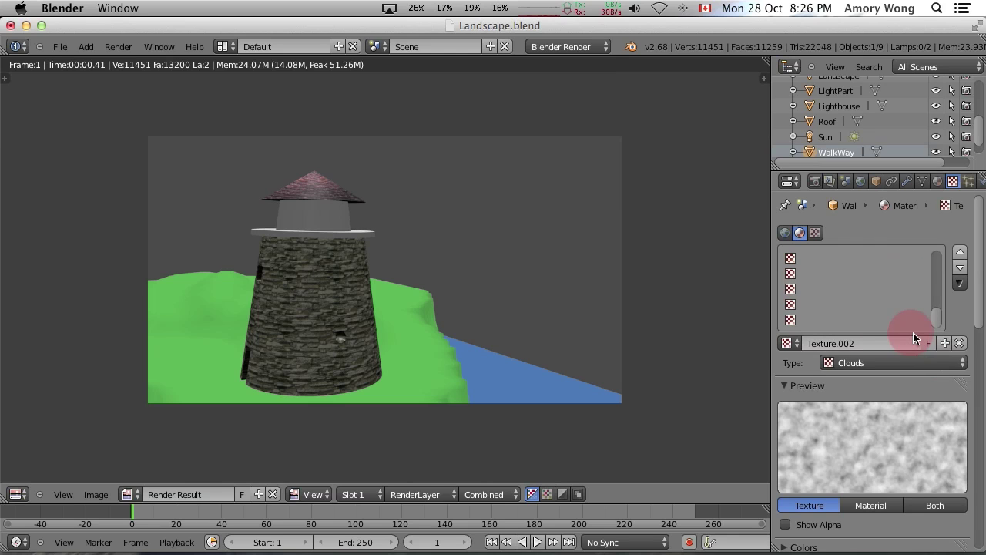
pyautogui.click(906, 368)
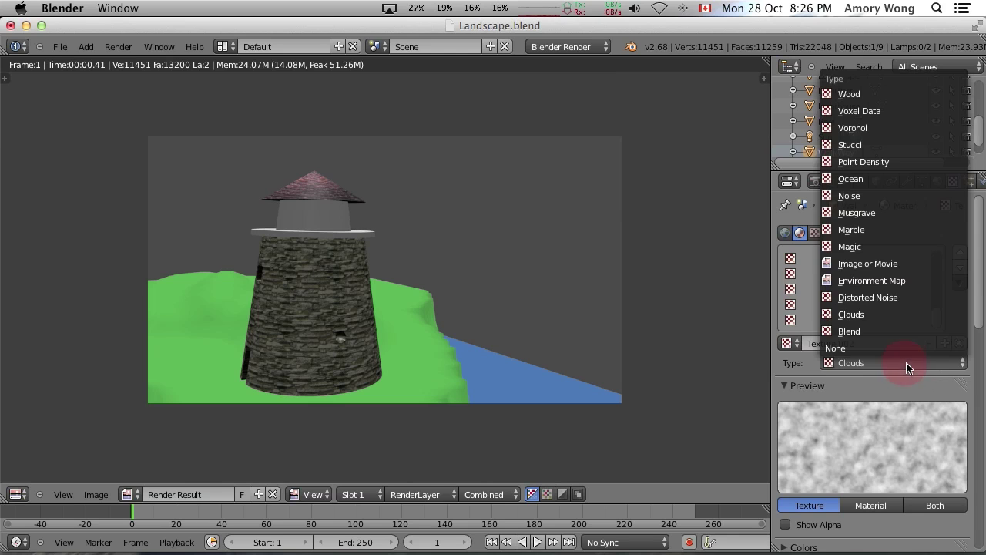
pyautogui.click(884, 264)
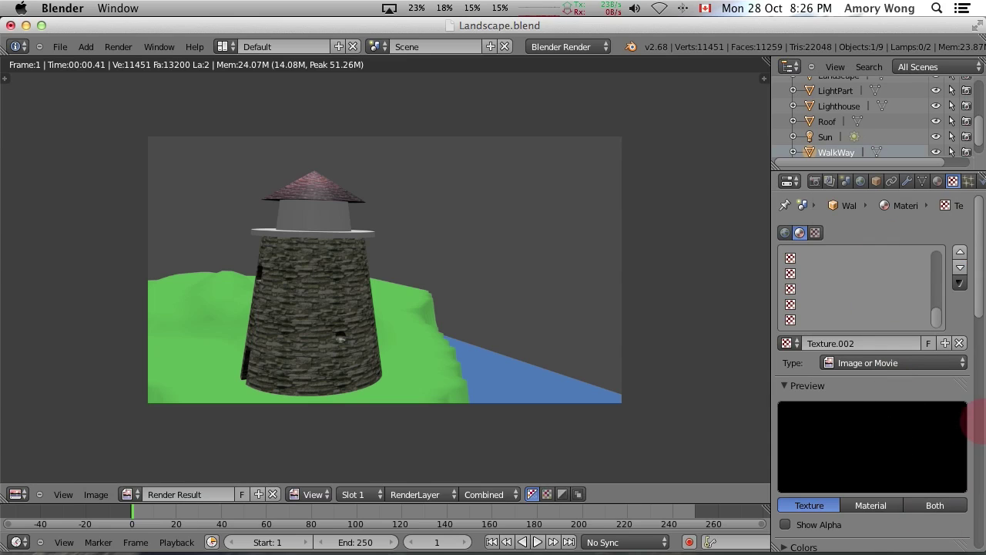
pyautogui.moveTo(978, 293); pyautogui.dragTo(979, 400)
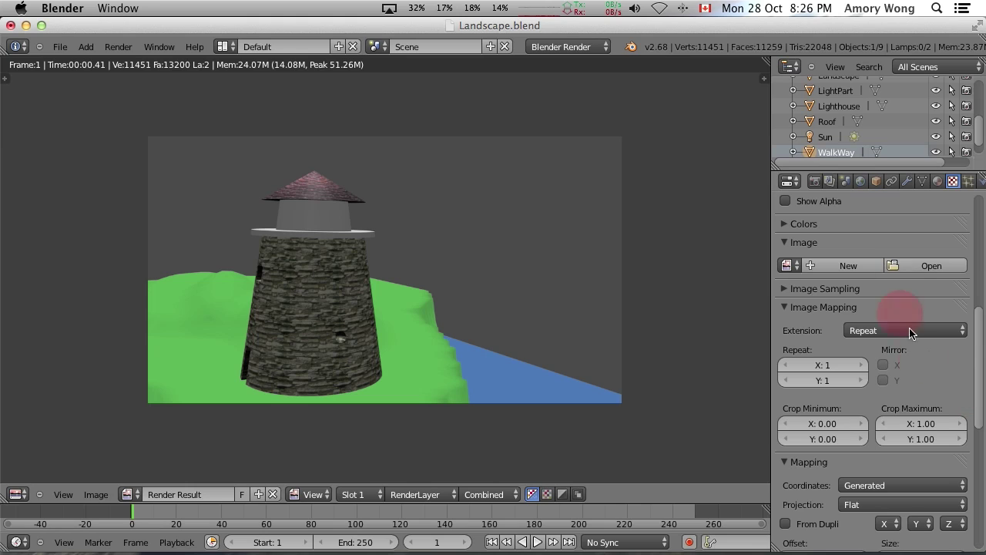
pyautogui.click(906, 504)
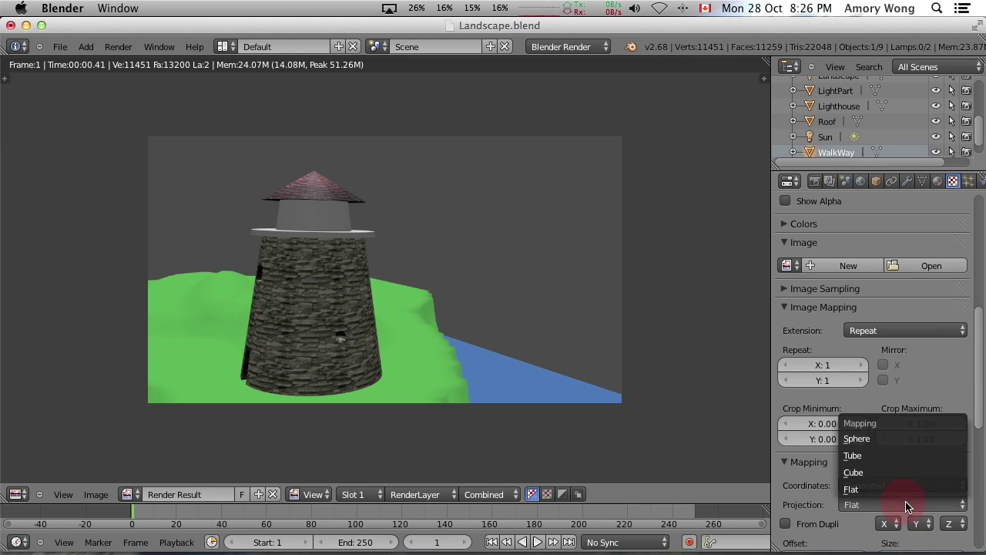
pyautogui.click(878, 457)
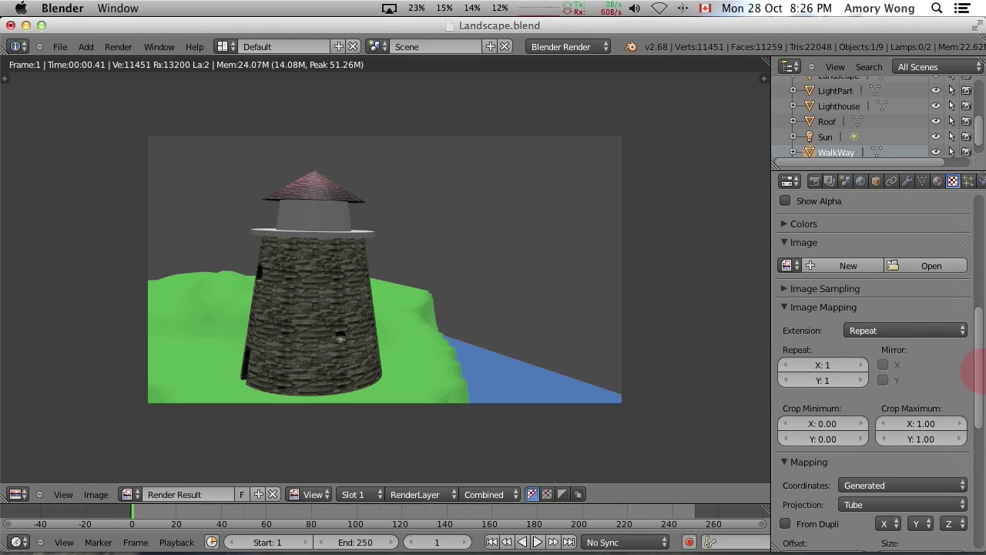
# - Load GrayPebbleTiles.jpg from Texture_Maps > Brick- Stone- Concrete as the walkway texture image
pyautogui.click(931, 267)
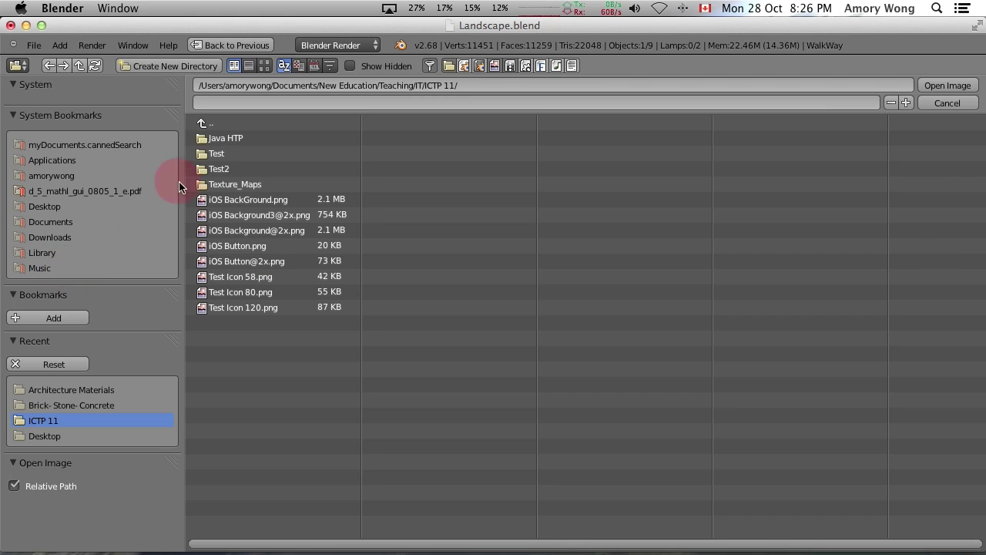
pyautogui.click(202, 185)
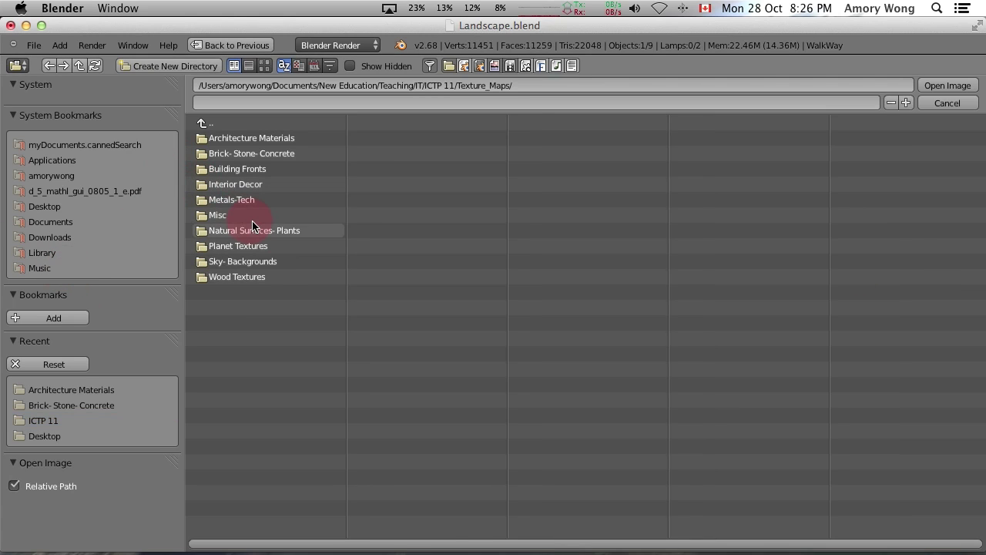
pyautogui.click(206, 154)
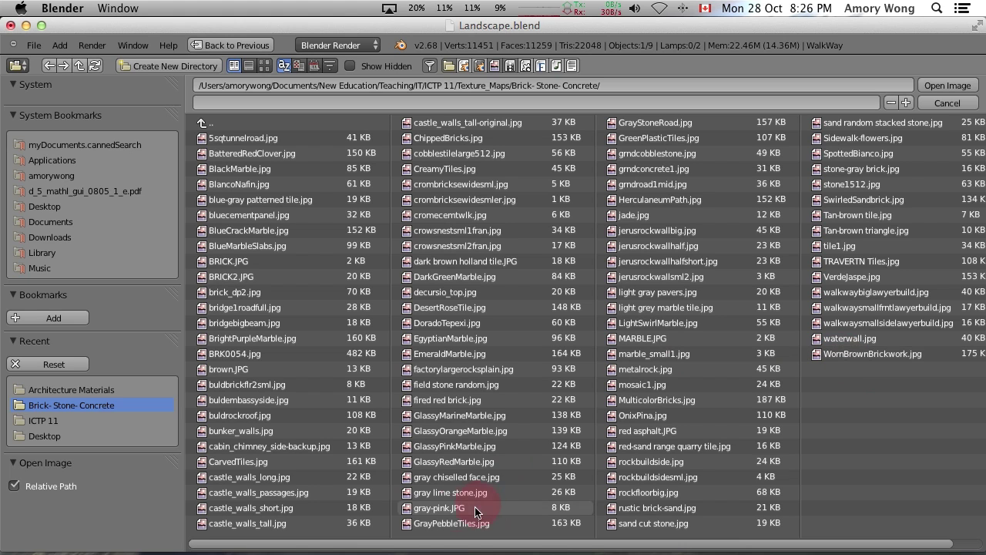
pyautogui.doubleClick(430, 525)
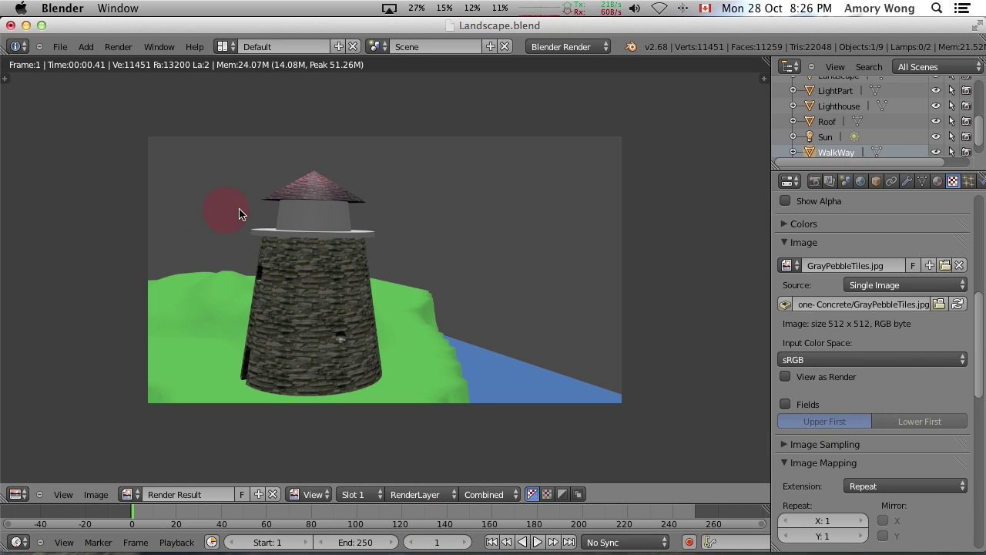
# - Render the scene to check the pebble walkway, then return to the wireframe 3D view
pyautogui.click(117, 45)
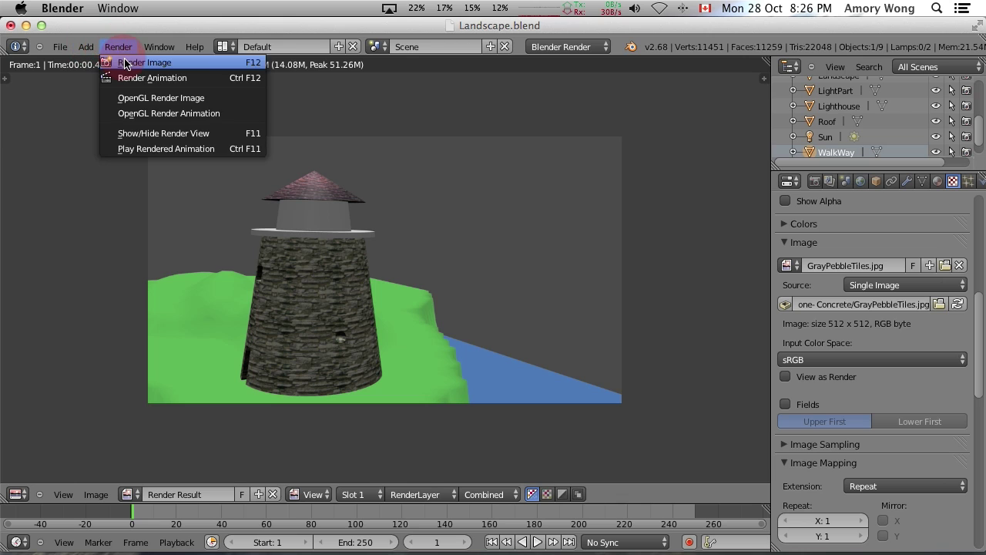
pyautogui.click(123, 62)
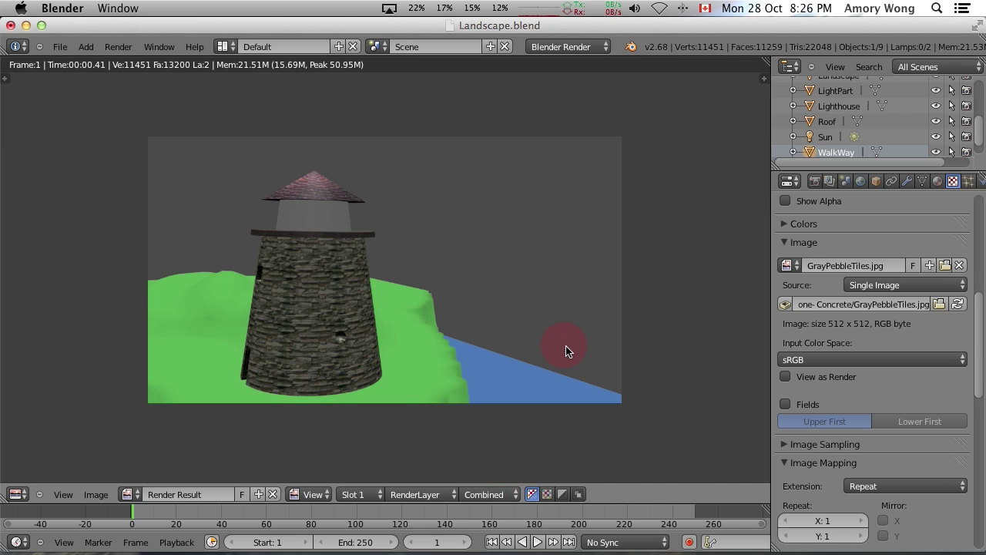
pyautogui.press('Escape')
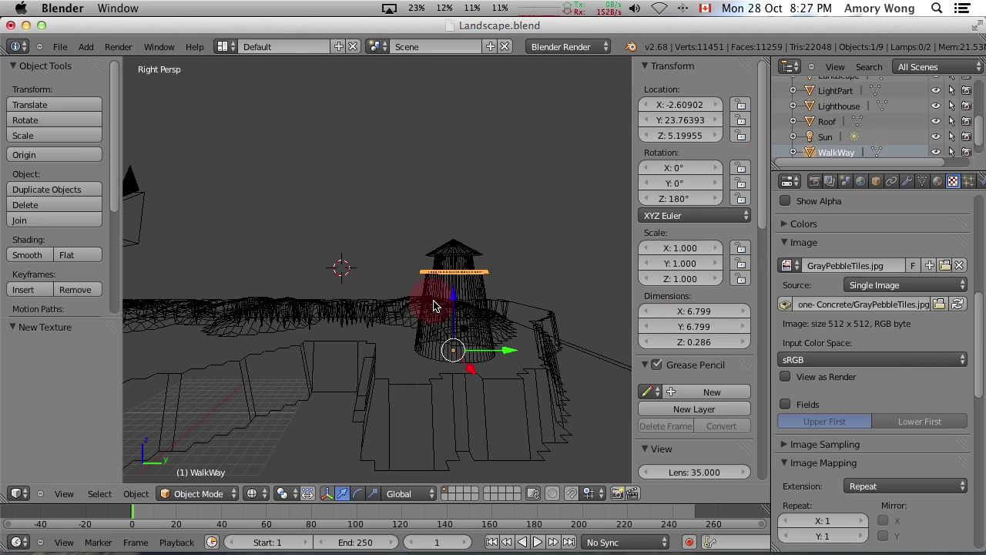
# - In orthographic view, select the Camera and raise it higher above the scene
pyautogui.press('KP_5')
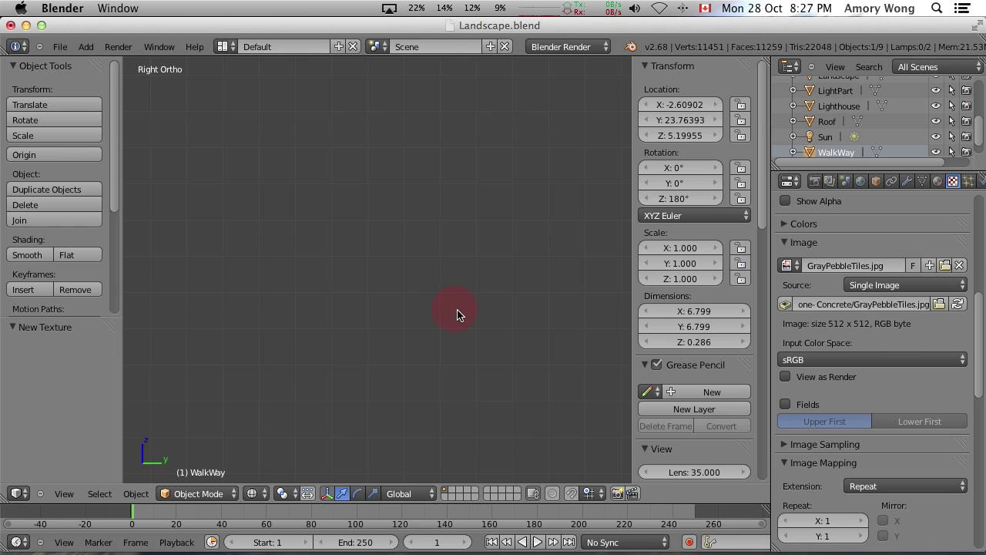
pyautogui.scroll(-6, 458, 314)
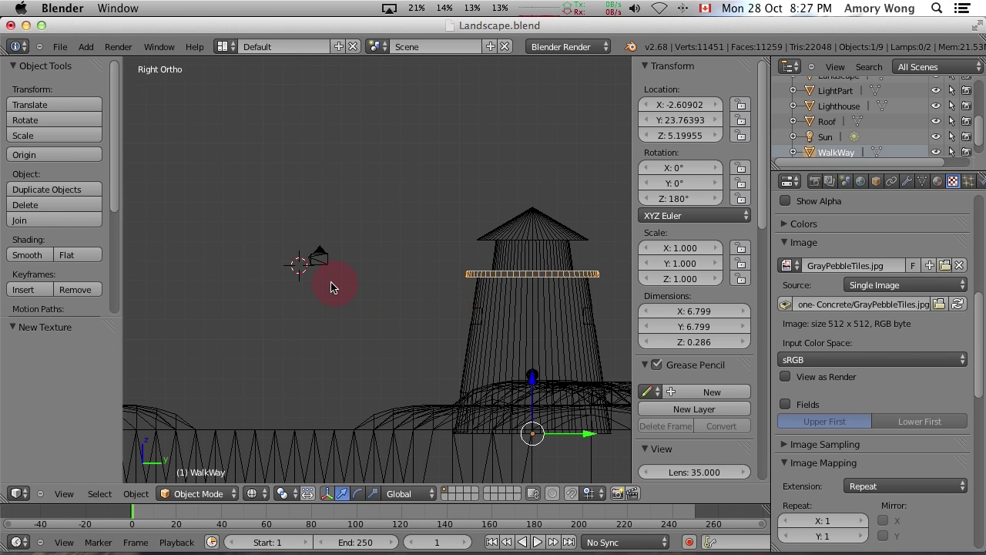
pyautogui.scroll(3, 980, 94)
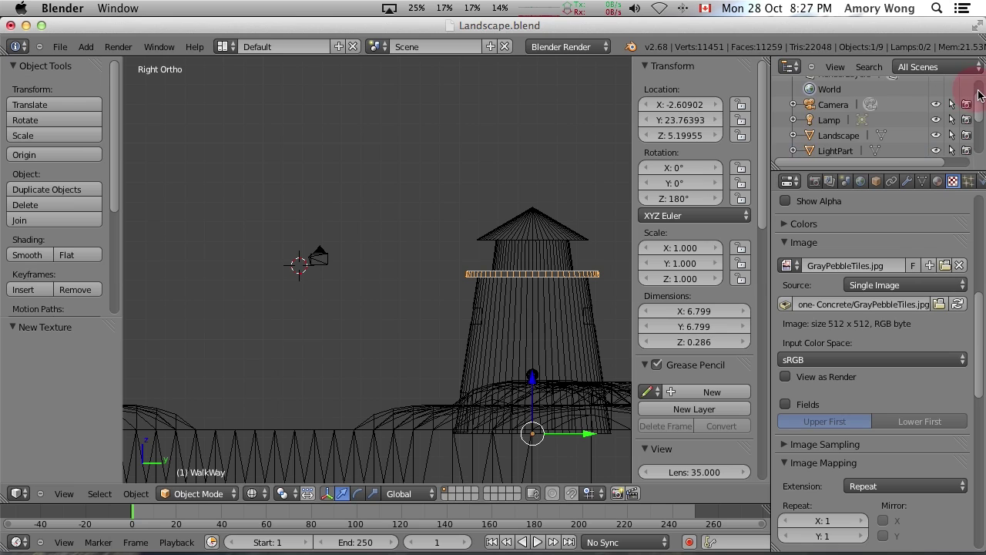
pyautogui.click(807, 105)
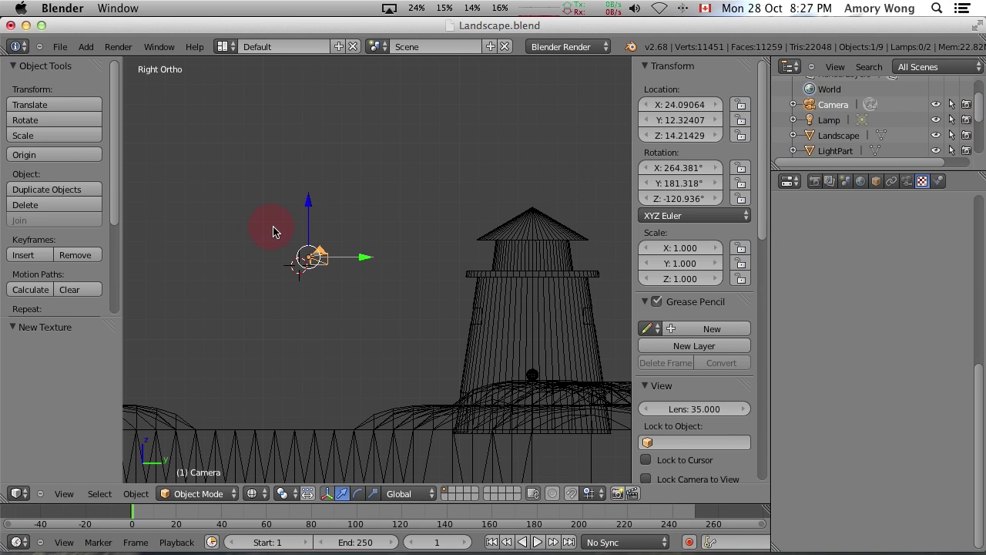
pyautogui.moveTo(306, 212); pyautogui.dragTo(306, 75)
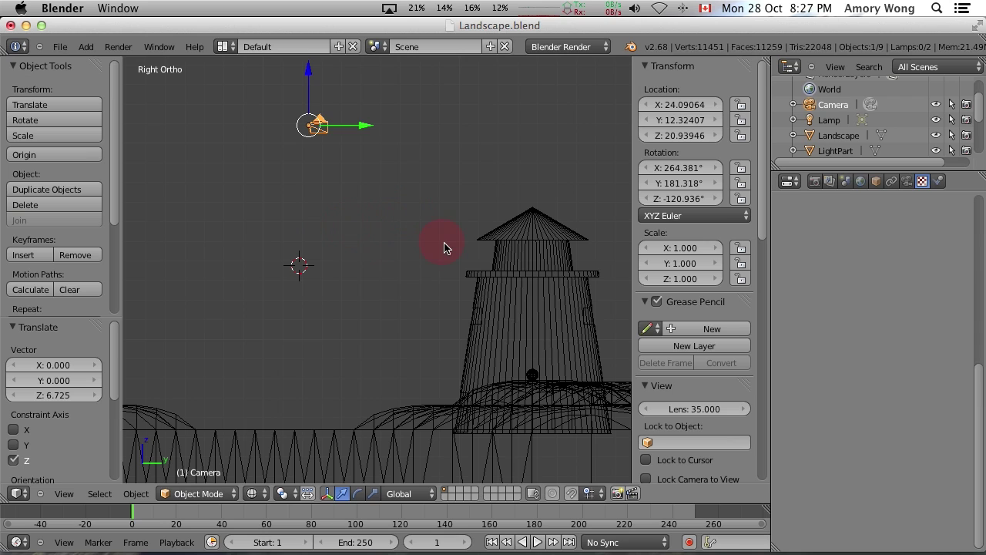
# - In front view, tilt the camera about -11.8° downward and raise it to Z 24.56
pyautogui.press('KP_8')
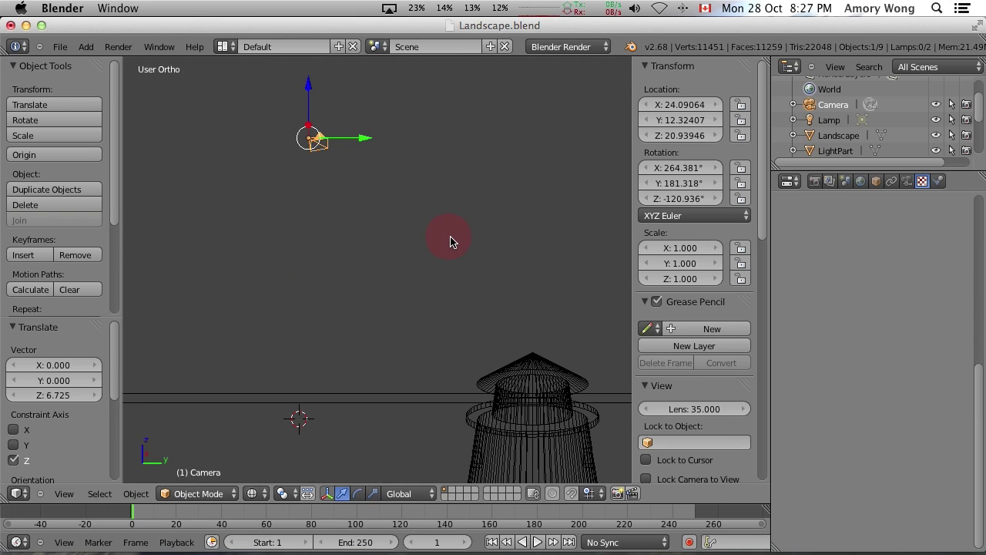
pyautogui.press('KP_1')
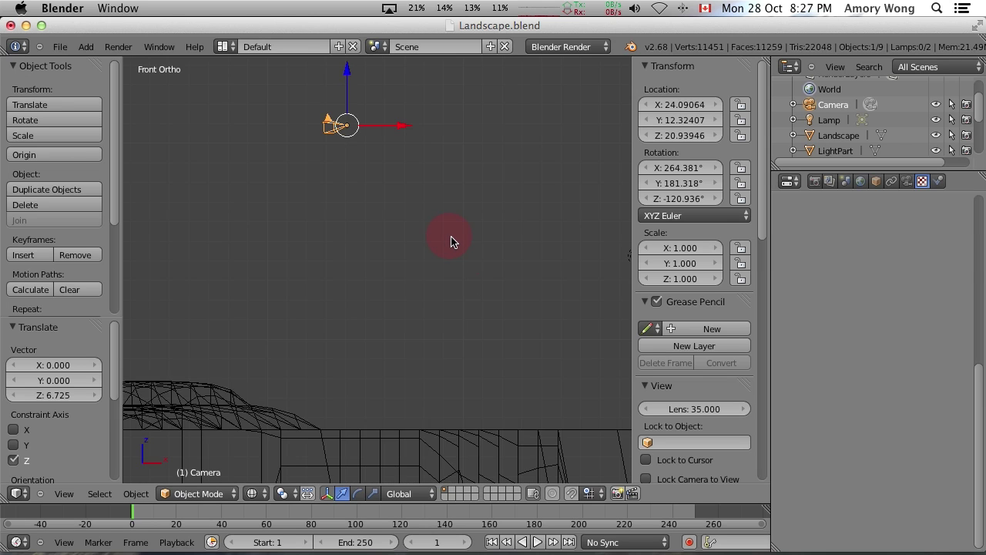
pyautogui.scroll(-8, 451, 241)
pyautogui.scroll(4, 450, 241)
pyautogui.scroll(-1, 451, 242)
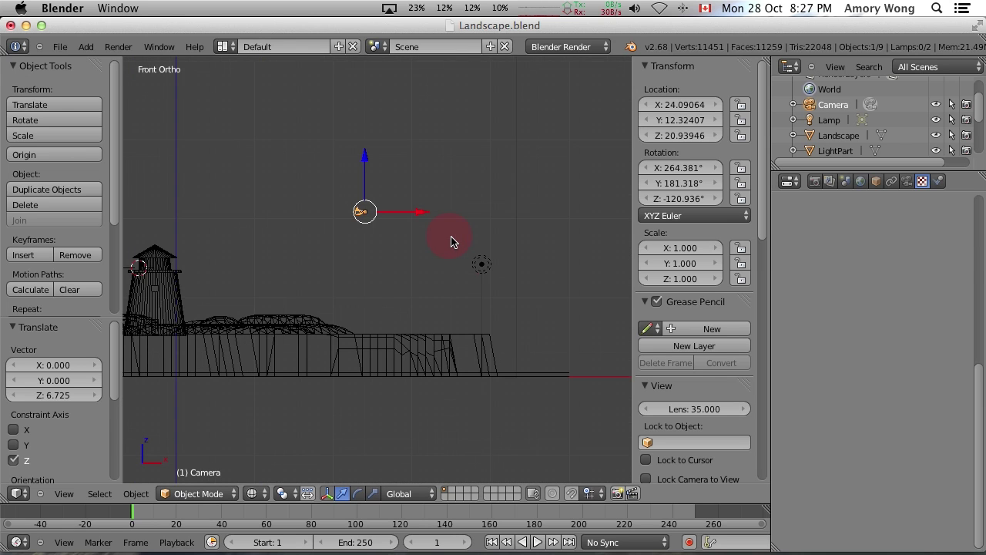
pyautogui.press('r')
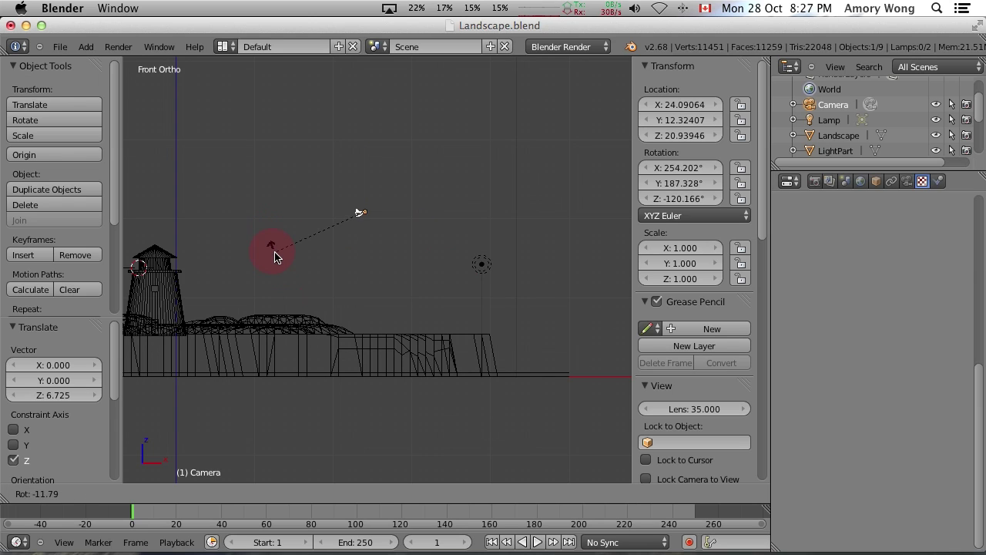
pyautogui.click(275, 258)
pyautogui.moveTo(368, 159); pyautogui.dragTo(365, 131)
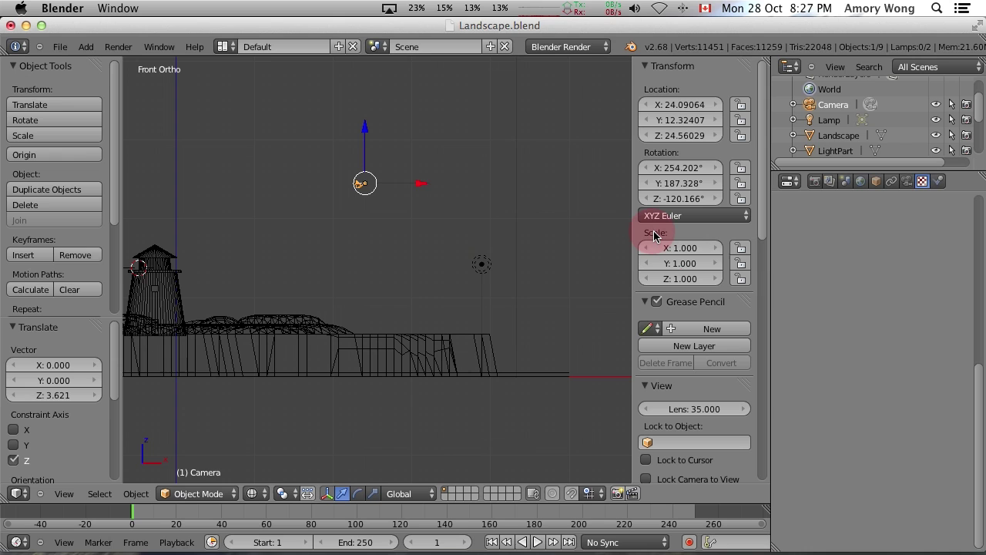
# - Render the current camera view to check the framing, then return to the 3D view
pyautogui.click(117, 47)
pyautogui.click(116, 62)
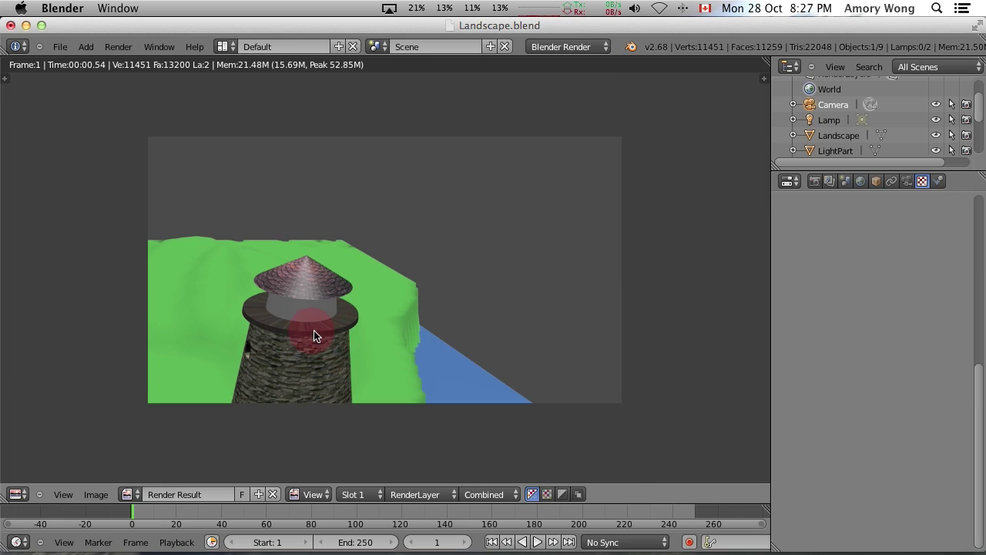
pyautogui.press('Escape')
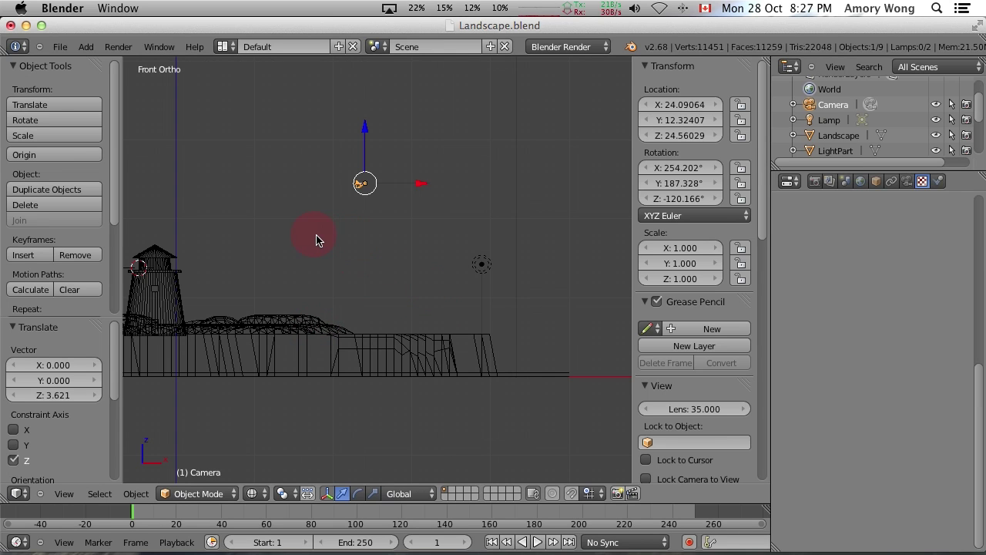
# - Tilt the camera about ten degrees and render again to show the tower and walkway from above
pyautogui.press('r')
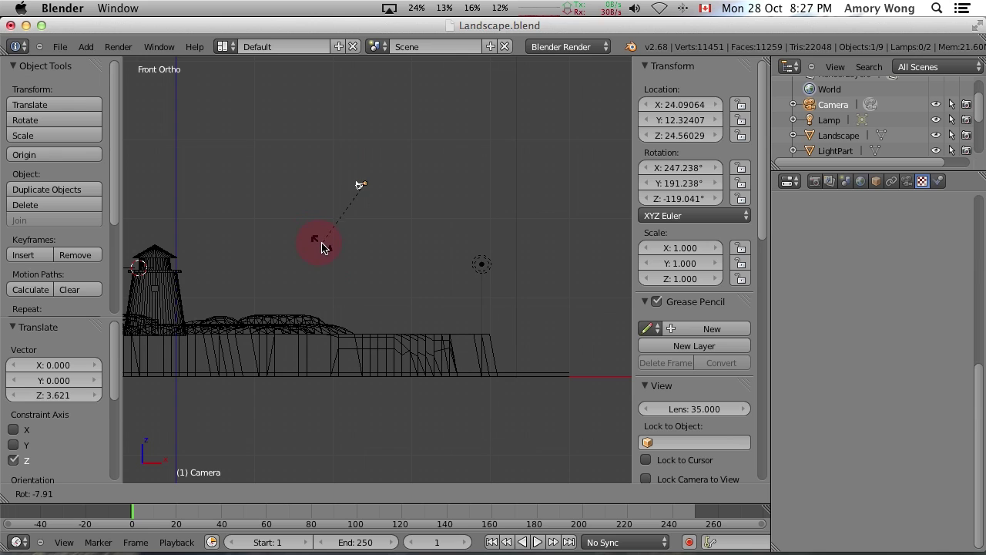
pyautogui.click(323, 251)
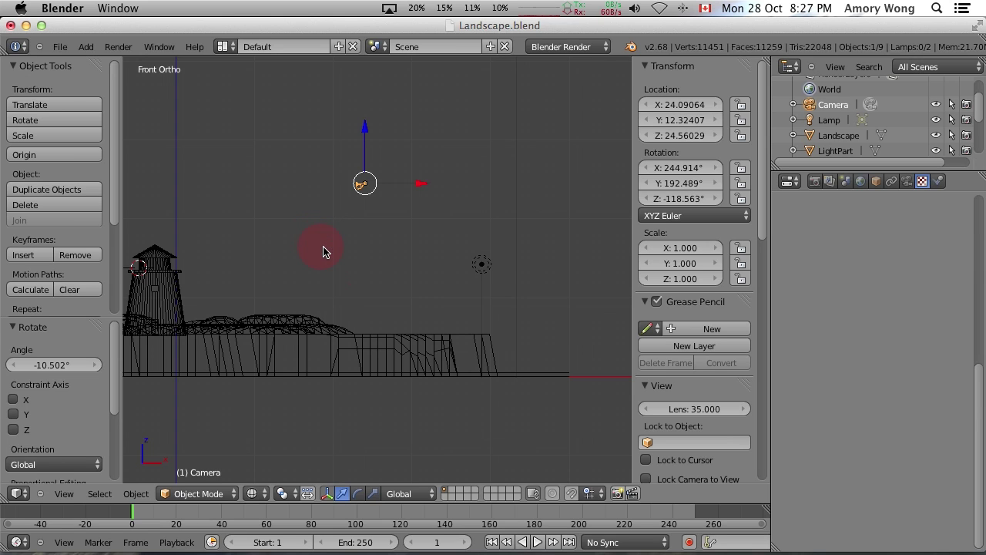
pyautogui.click(118, 46)
pyautogui.click(125, 62)
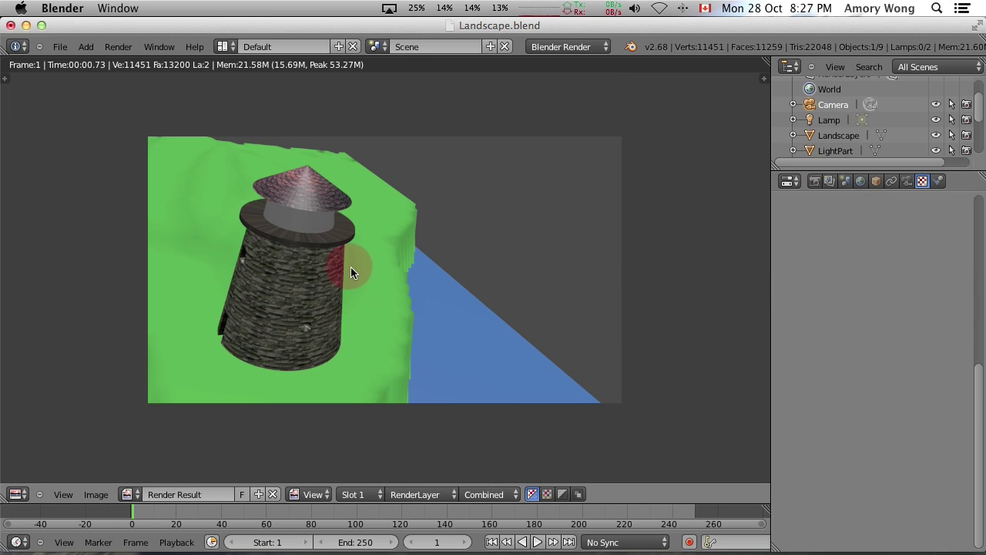
# - Close the render, view through the camera and rotate it about its local Z axis to centre the lighthouse
pyautogui.press('Escape')
pyautogui.press('KP_5')
pyautogui.press('KP_0')
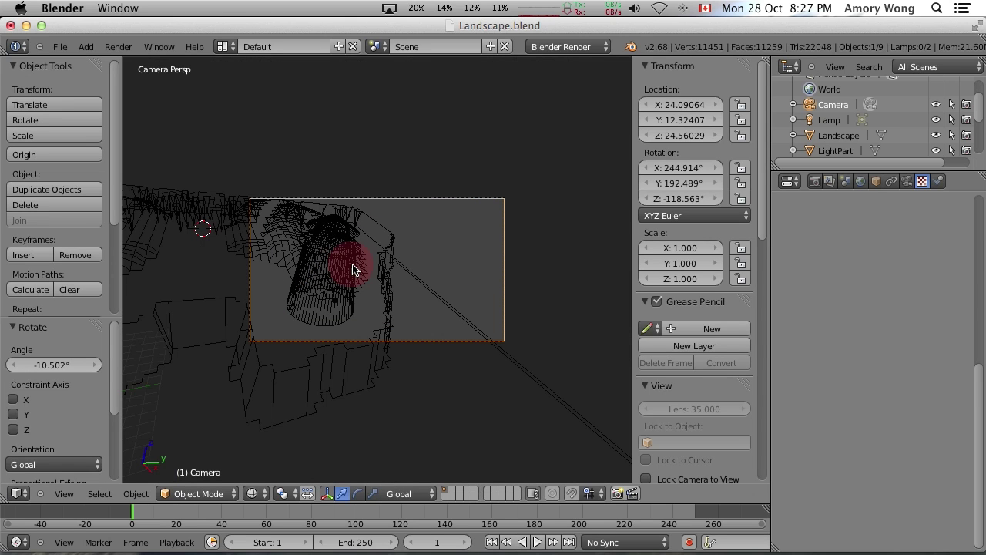
pyautogui.click(550, 255)
pyautogui.press('g')
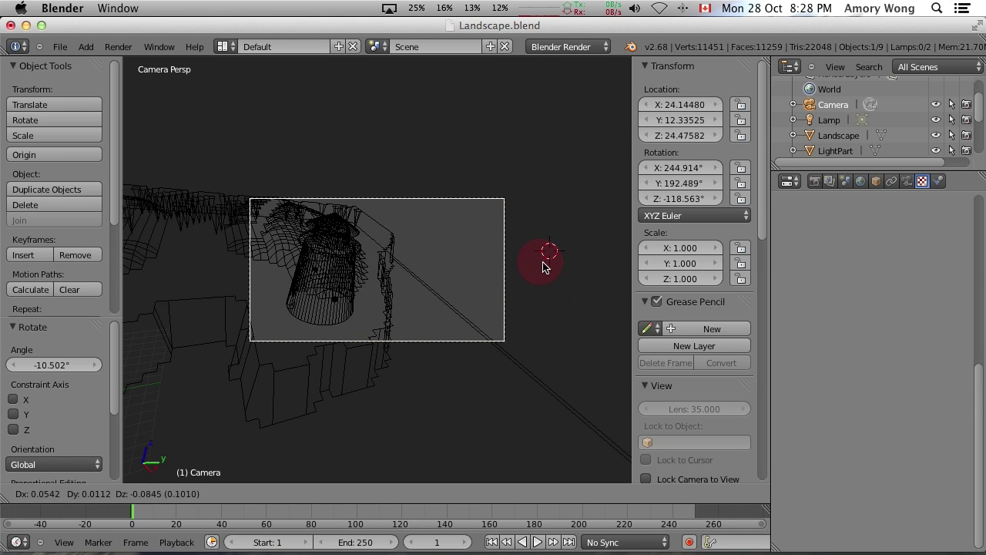
pyautogui.press('z')
pyautogui.press('z')
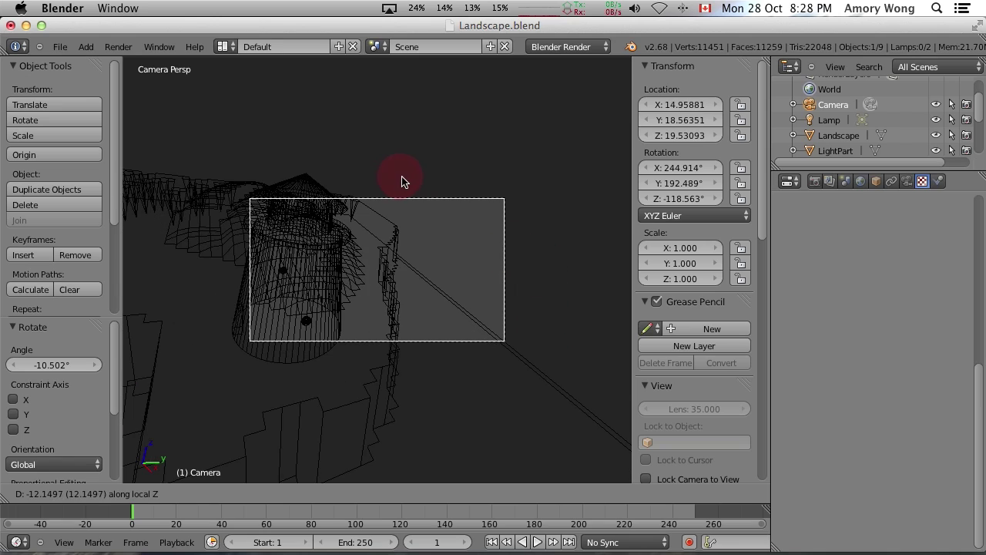
pyautogui.press('r')
pyautogui.press('z')
pyautogui.press('z')
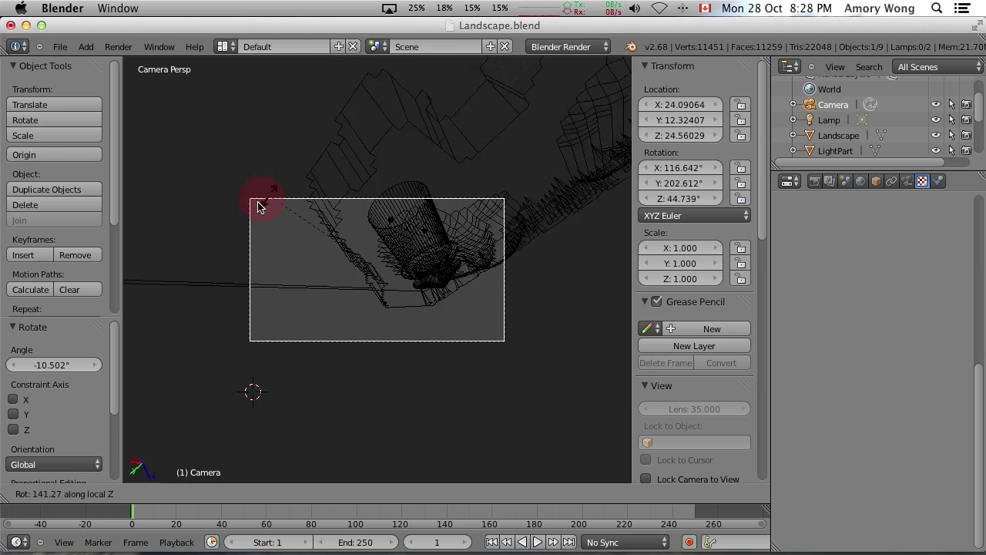
pyautogui.click(592, 278)
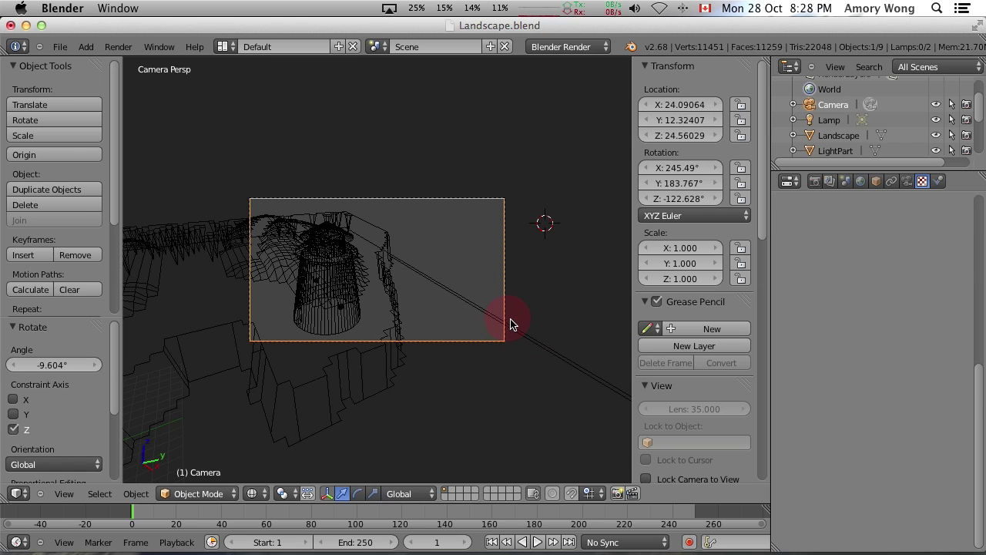
# - Inspect the rotated camera from outside, then return to the camera view to check the framing
pyautogui.moveTo(509, 394)
pyautogui.keyDown('shift'); pyautogui.mouseDown(button='middle')
pyautogui.moveTo(467, 390)
pyautogui.moveTo(516, 383)
pyautogui.mouseUp(button='middle'); pyautogui.keyUp('shift')
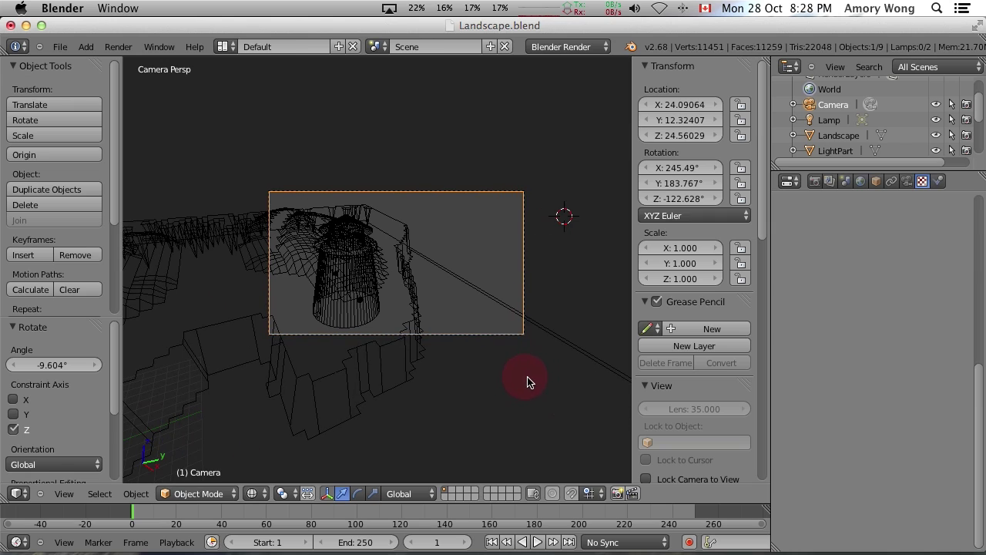
pyautogui.press('KP_Decimal')
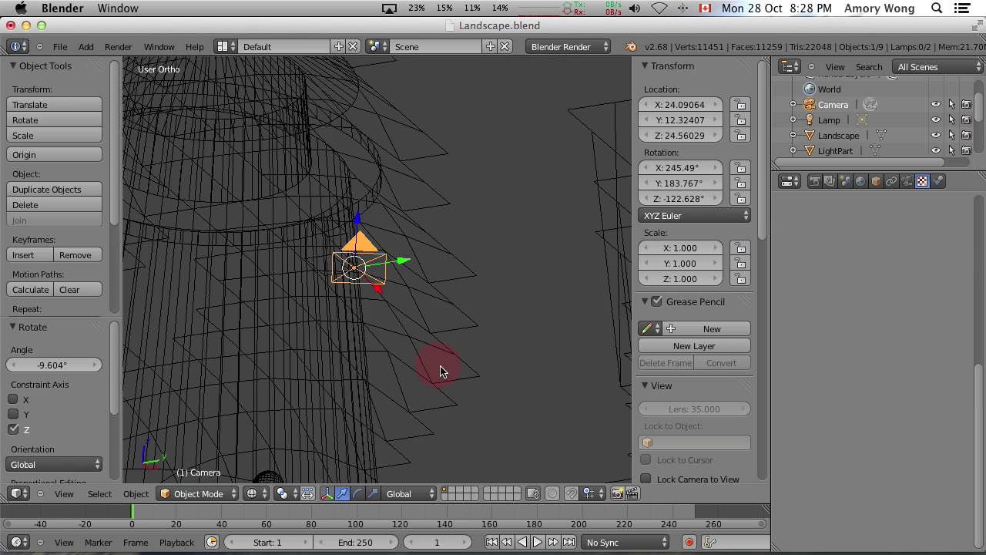
pyautogui.press('KP_5')
pyautogui.press('KP_6')
pyautogui.press('KP_6')
pyautogui.press('KP_6')
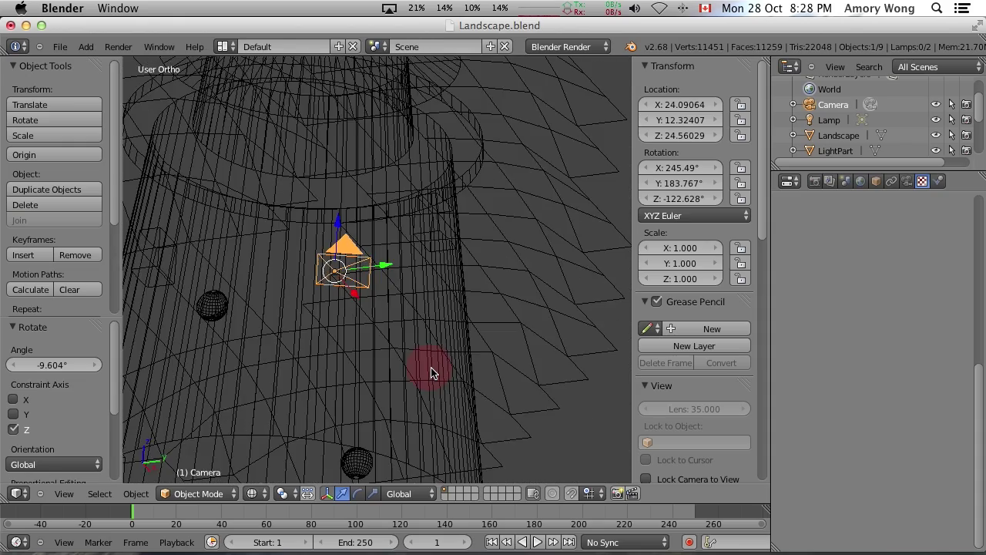
pyautogui.scroll(-6, 432, 373)
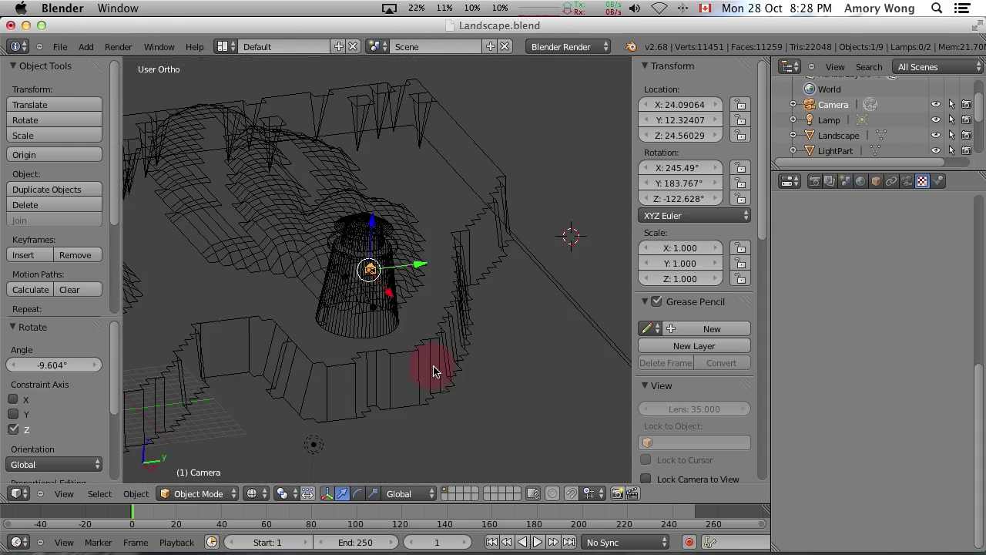
pyautogui.press('KP_0')
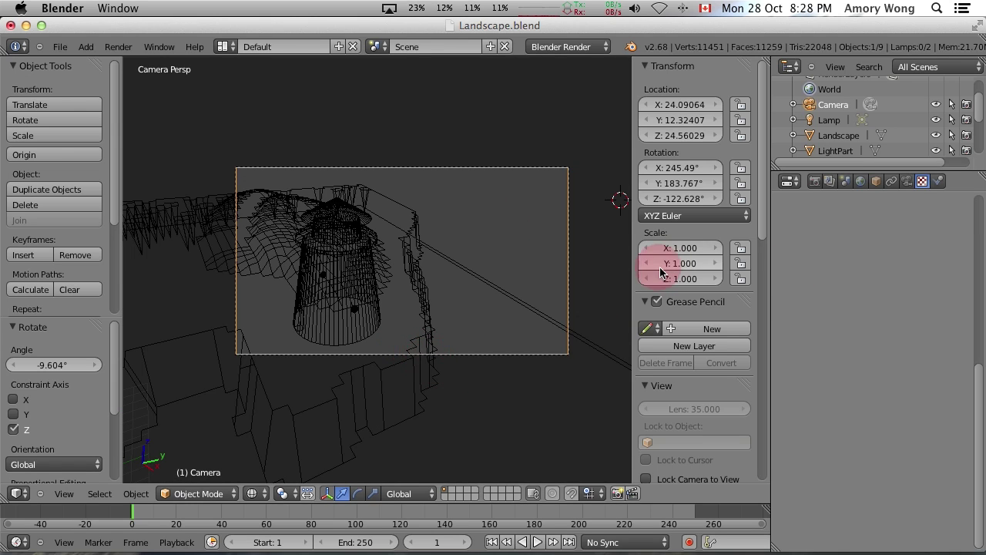
pyautogui.click(118, 47)
# - Render the reframed camera view and select the WalkWay object in the Outliner
pyautogui.click(121, 64)
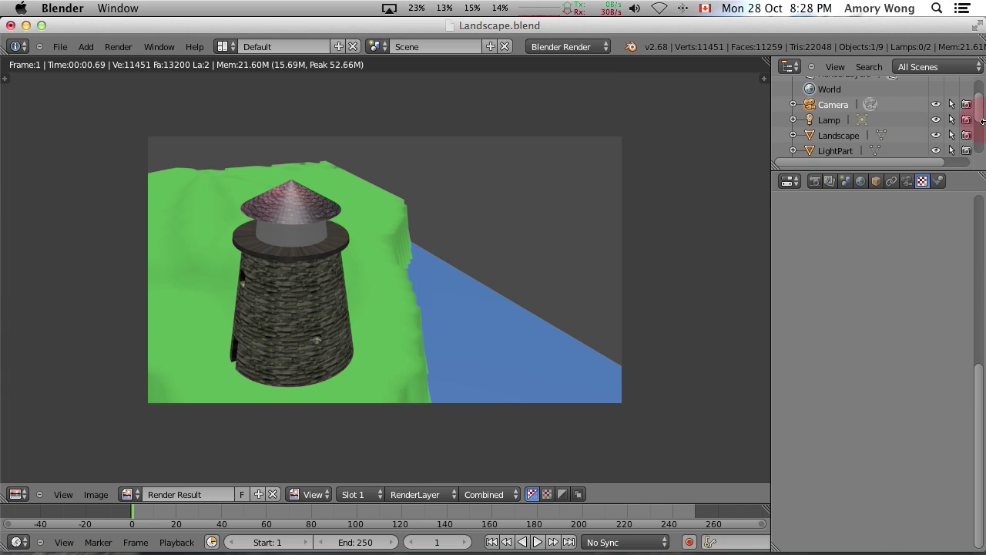
pyautogui.scroll(-5, 979, 121)
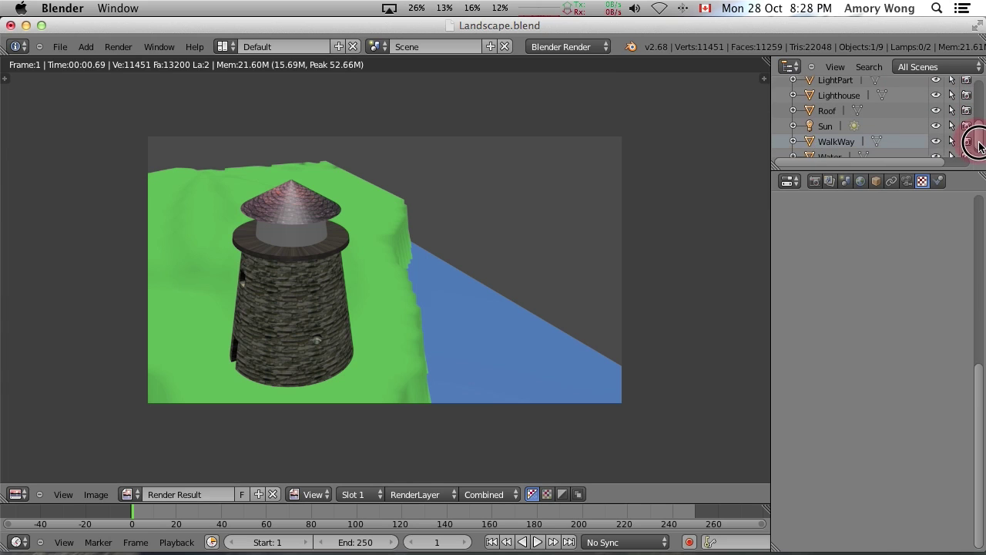
pyautogui.click(835, 138)
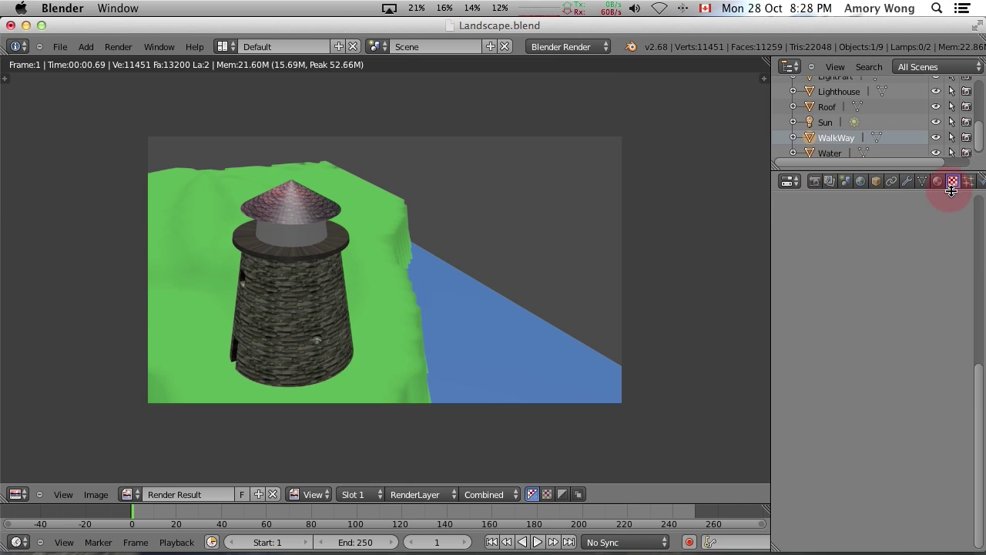
# - Show the WalkWay material's Texture.002 image texture settings with its pebble-tile preview
pyautogui.moveTo(971, 375); pyautogui.dragTo(976, 203)
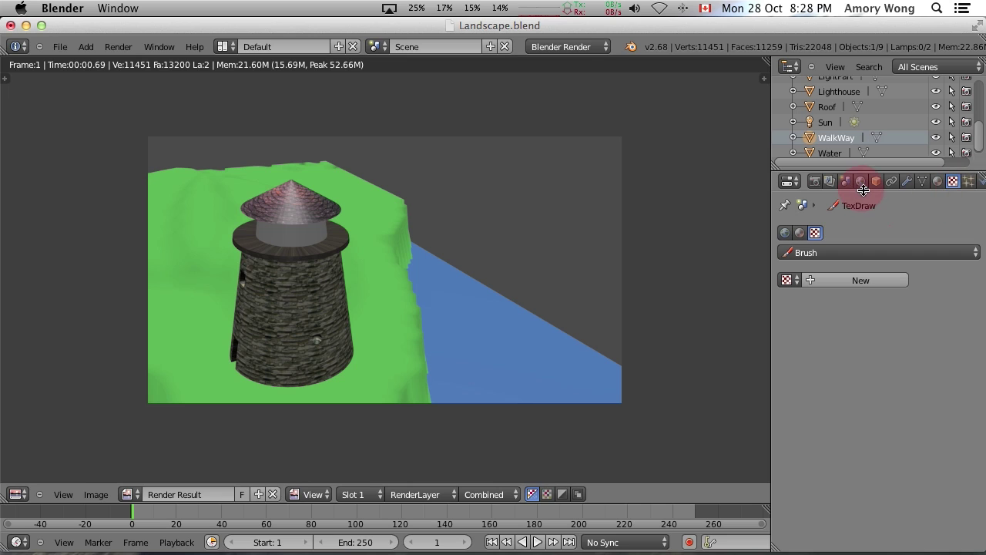
pyautogui.click(939, 181)
pyautogui.click(953, 182)
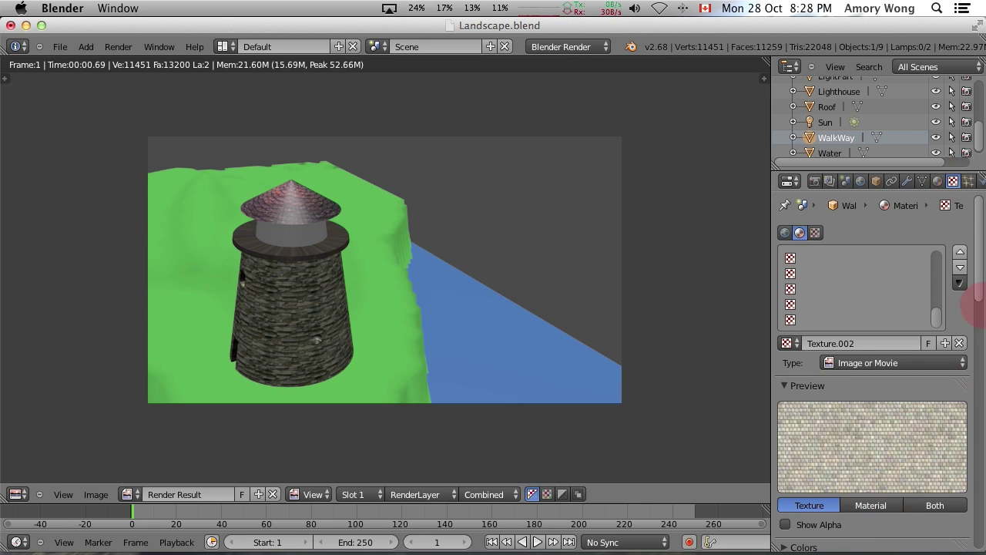
# - Set the WalkWay texture projection to Sphere and render to check the walkway
pyautogui.moveTo(978, 270); pyautogui.dragTo(975, 403)
pyautogui.moveTo(840, 404); pyautogui.dragTo(837, 400)
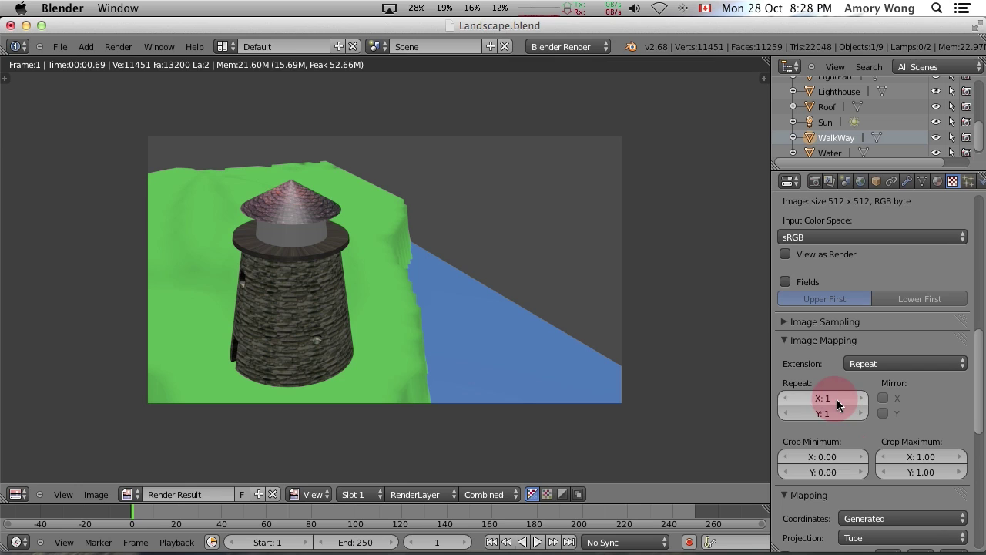
pyautogui.click(888, 538)
pyautogui.click(883, 468)
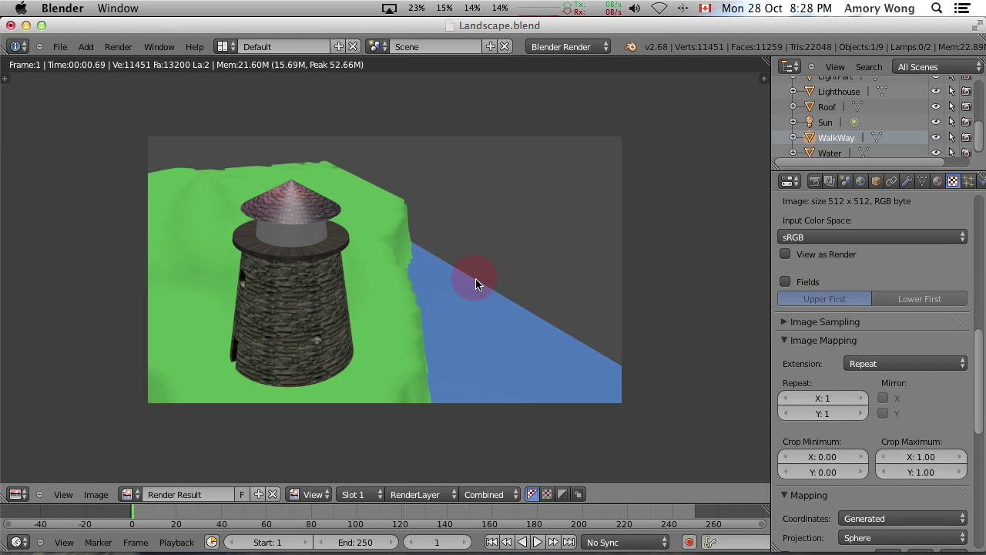
pyautogui.click(118, 46)
pyautogui.click(121, 62)
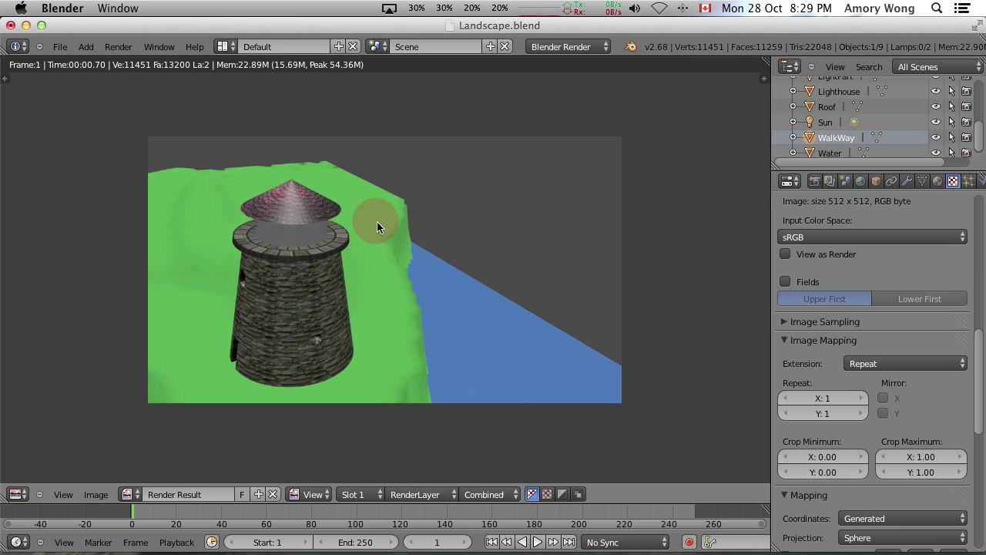
# - Set the texture's Repeat X and Y to 2 and render the tiled walkway again
pyautogui.click(861, 398)
pyautogui.click(862, 413)
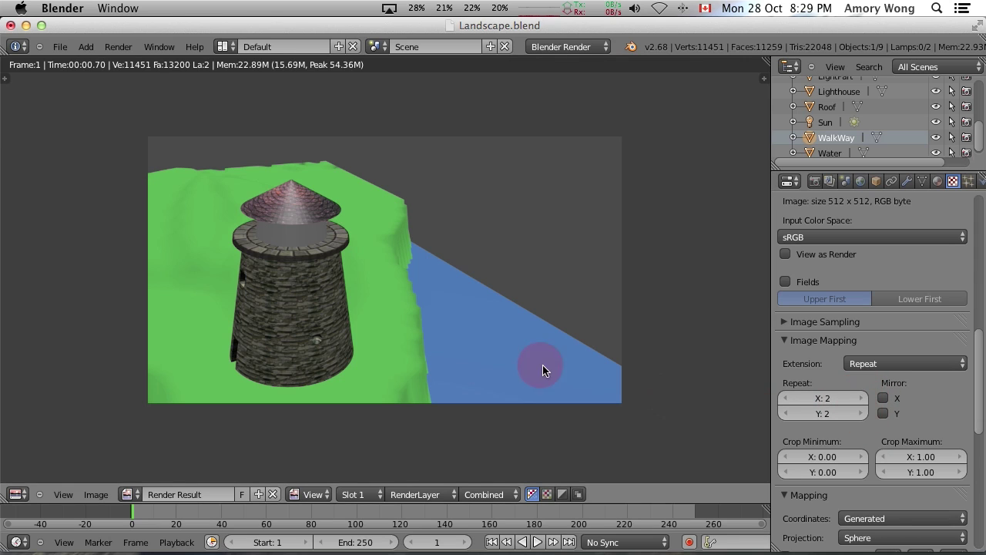
pyautogui.click(119, 46)
pyautogui.click(128, 62)
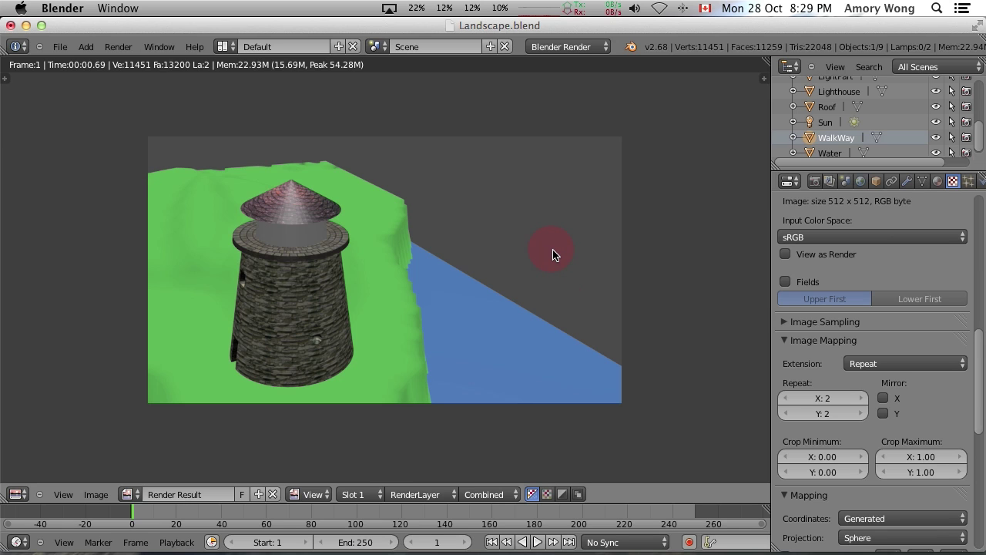
# - Close the render and switch from Camera Persp to a User Ortho wireframe view
pyautogui.press('Escape')
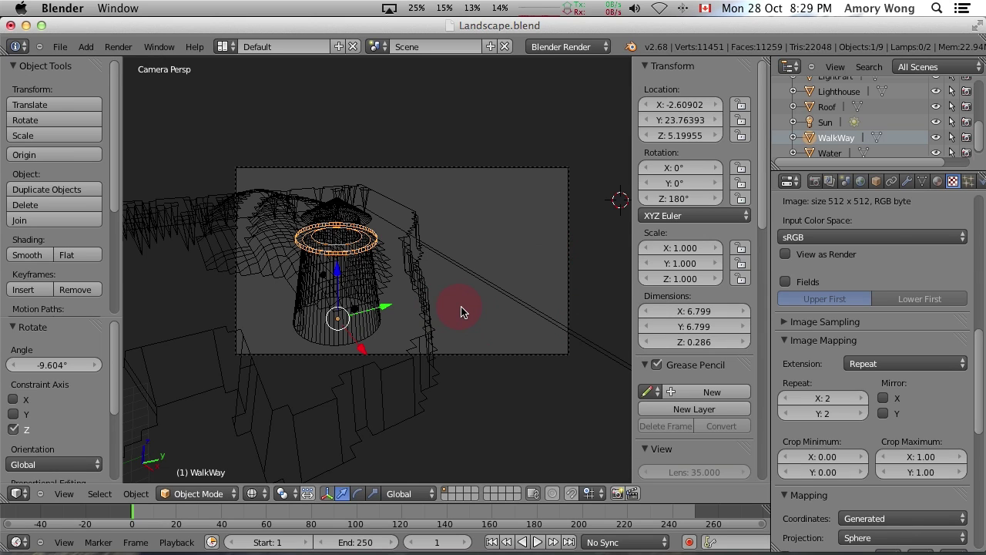
pyautogui.press('KP_5')
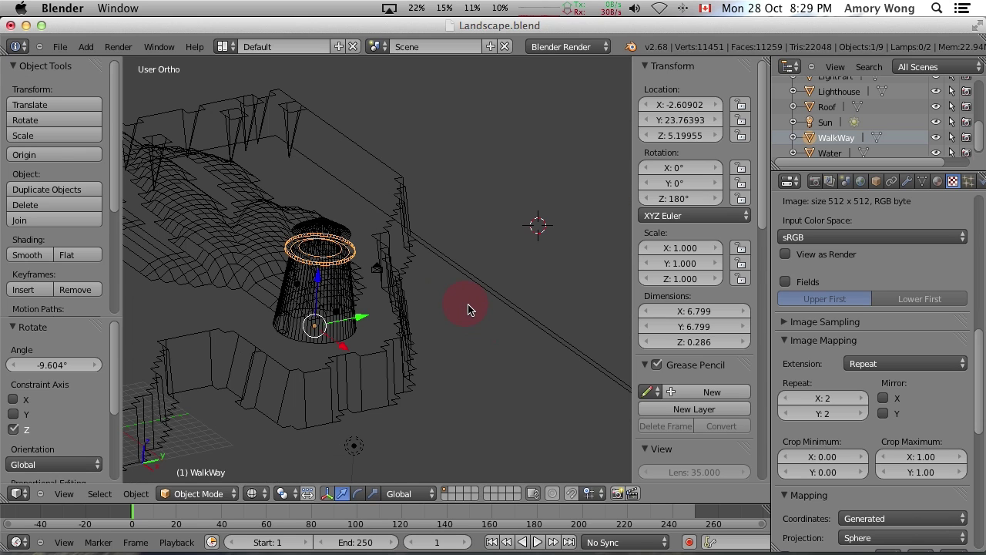